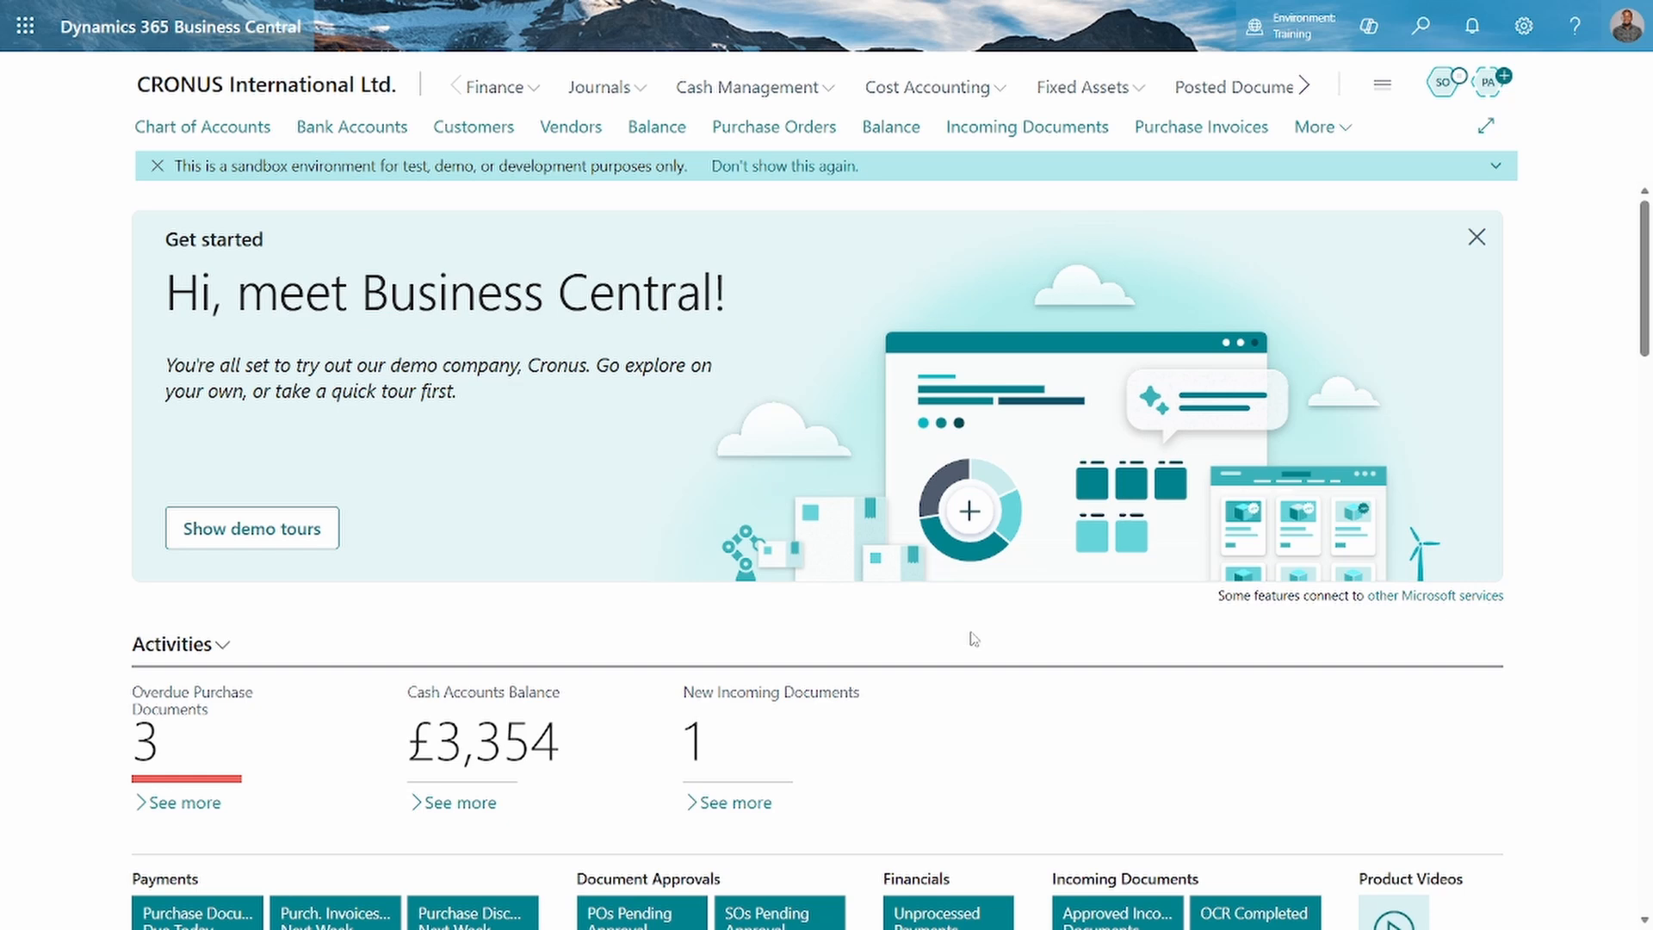
Open the Page Scripting (Preview) tool
click(1523, 26)
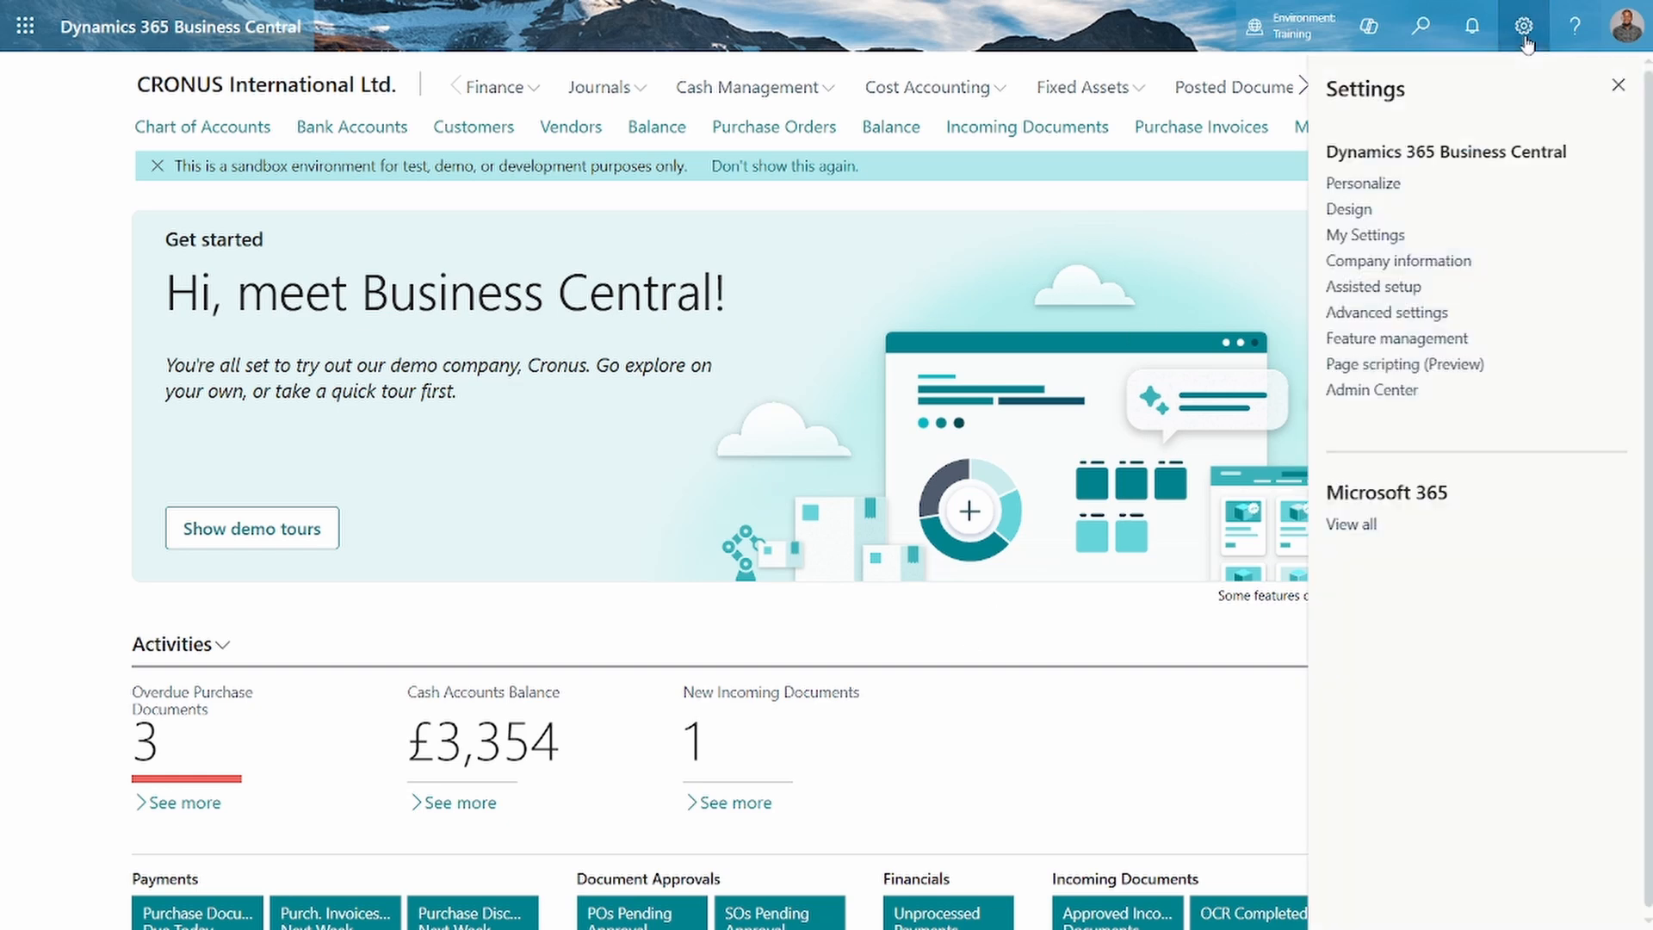
click(1406, 366)
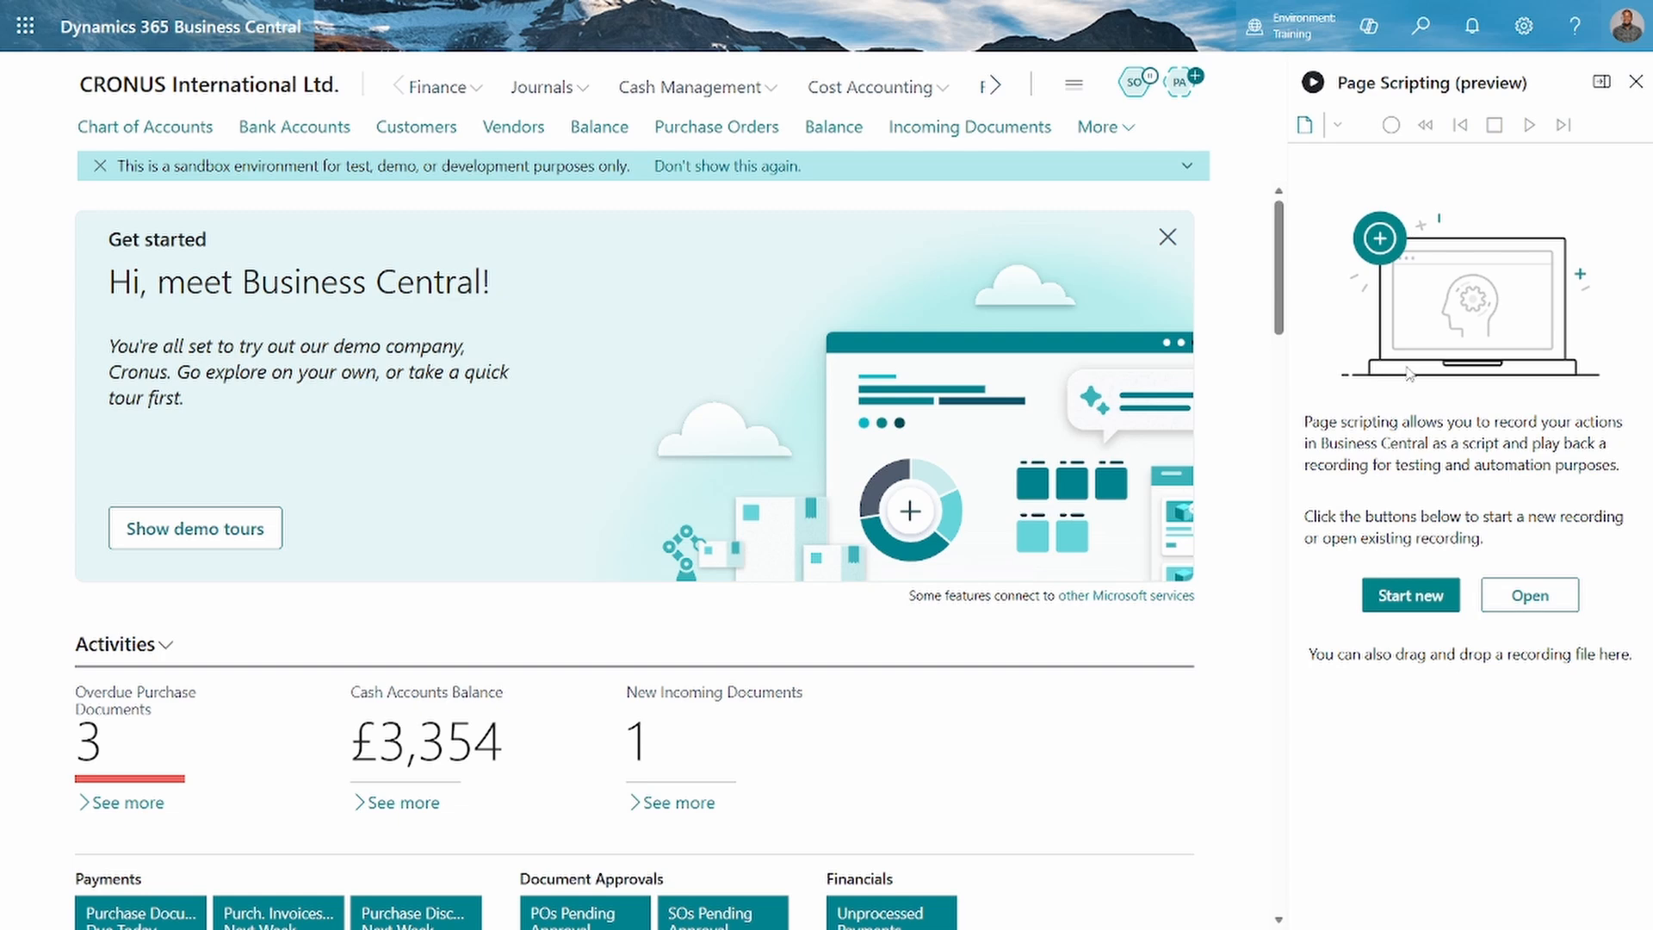
Find the Permission Sets page by searching for "permis" and open the READ permission set to view its permissions
click(1416, 29)
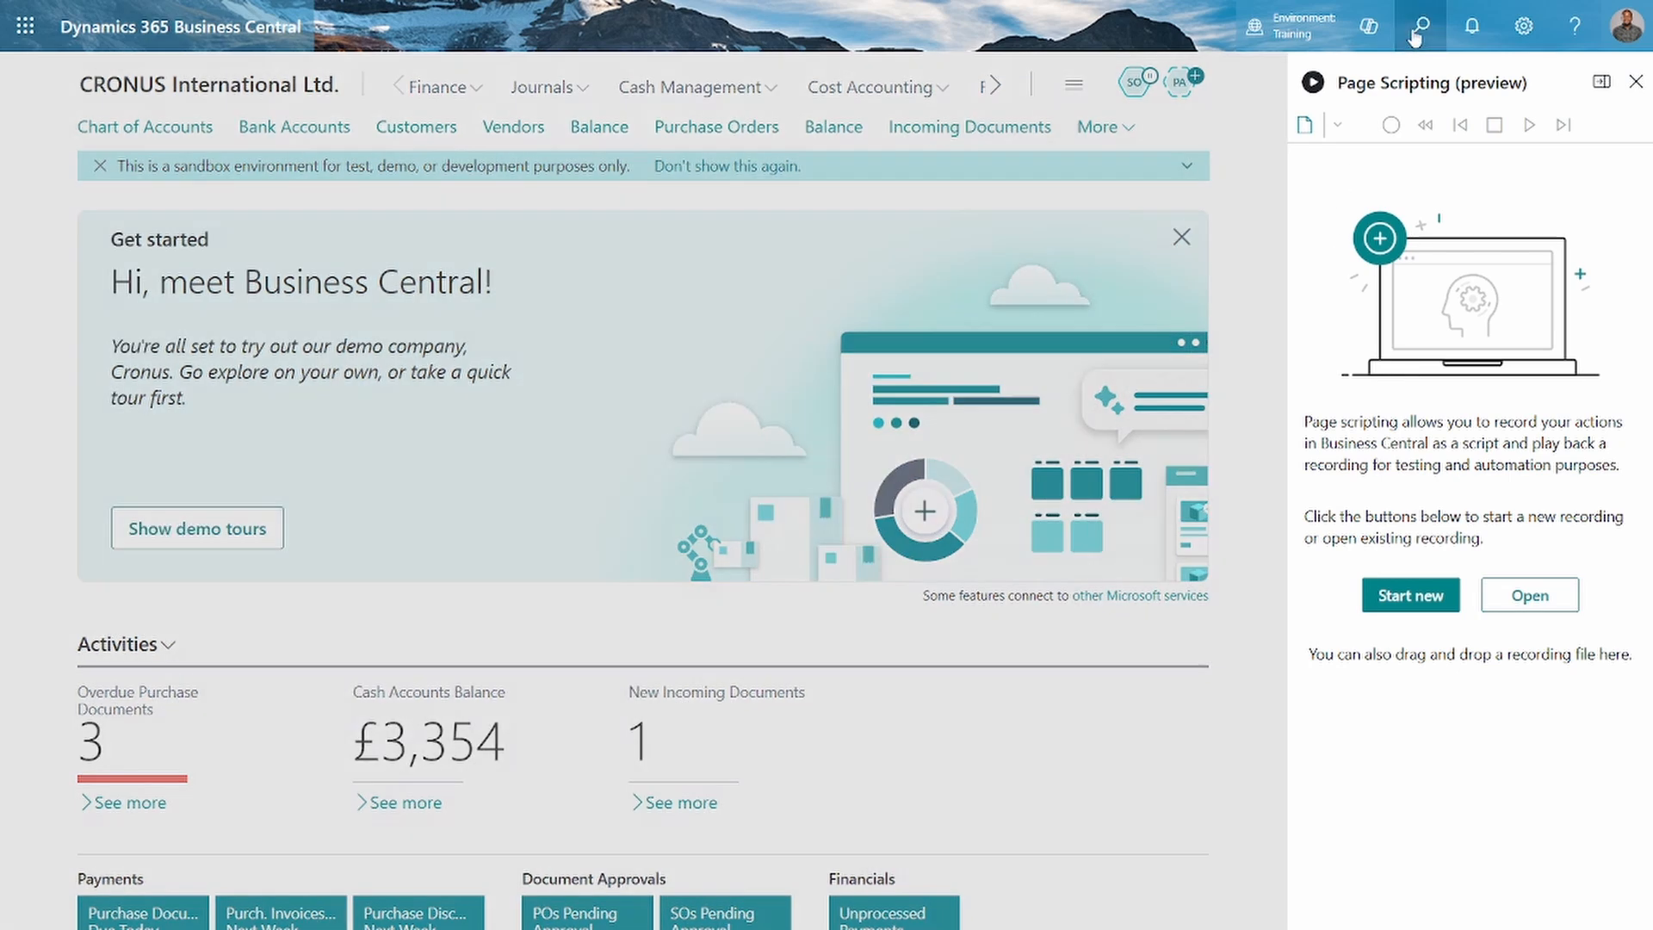
text(permis)
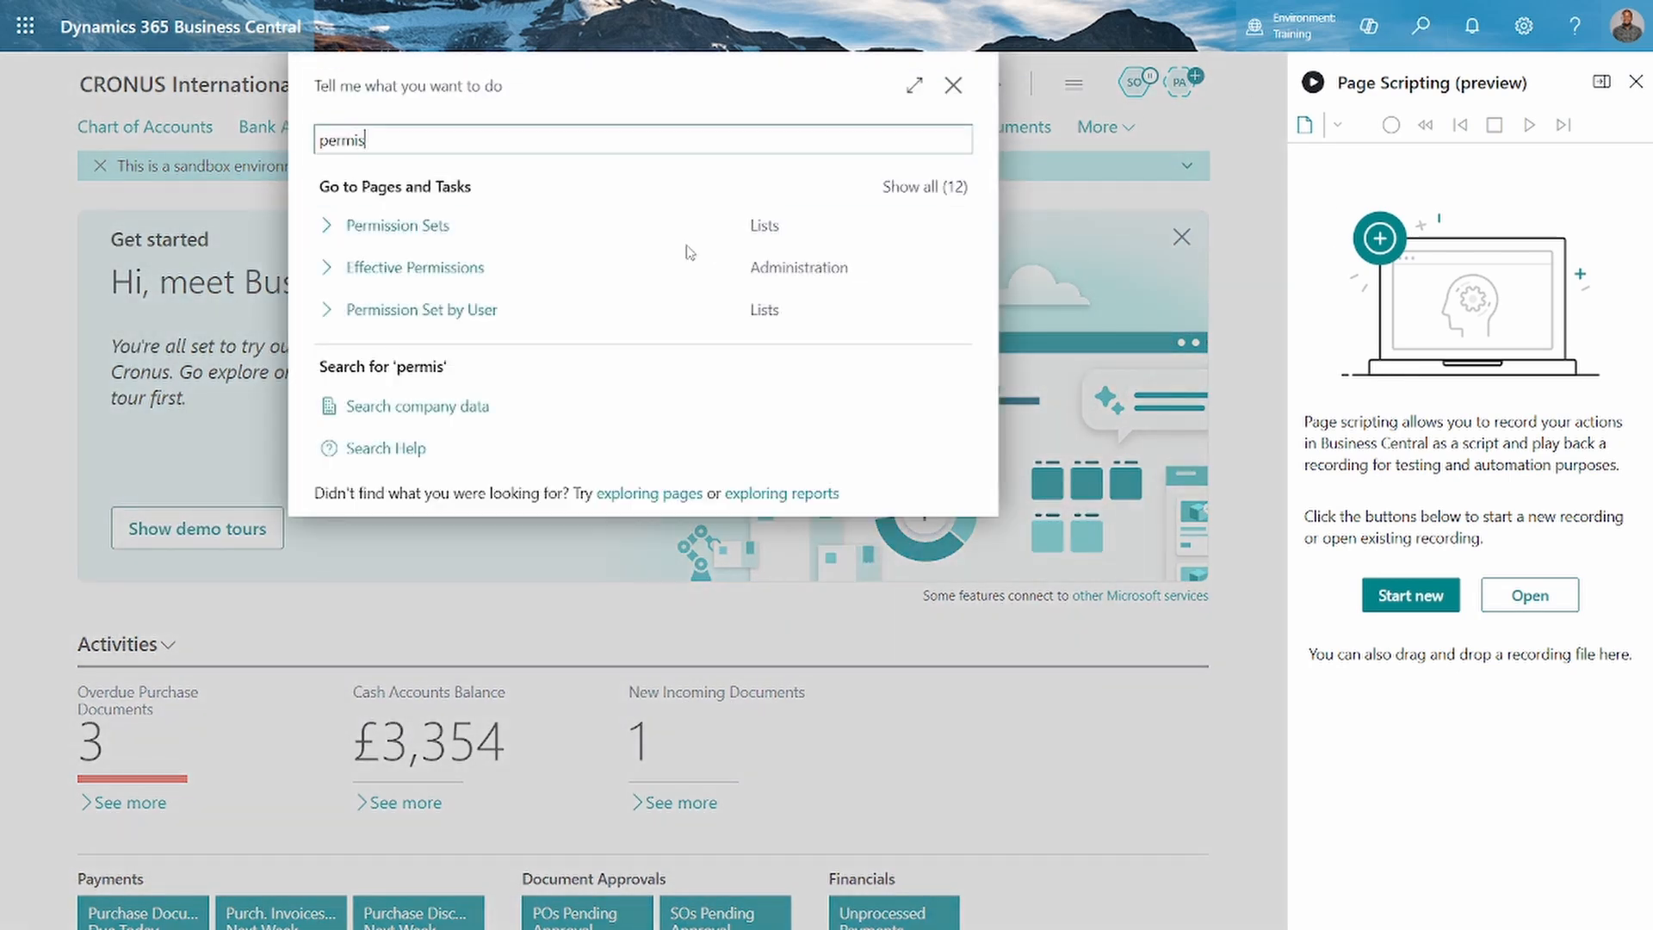
click(560, 224)
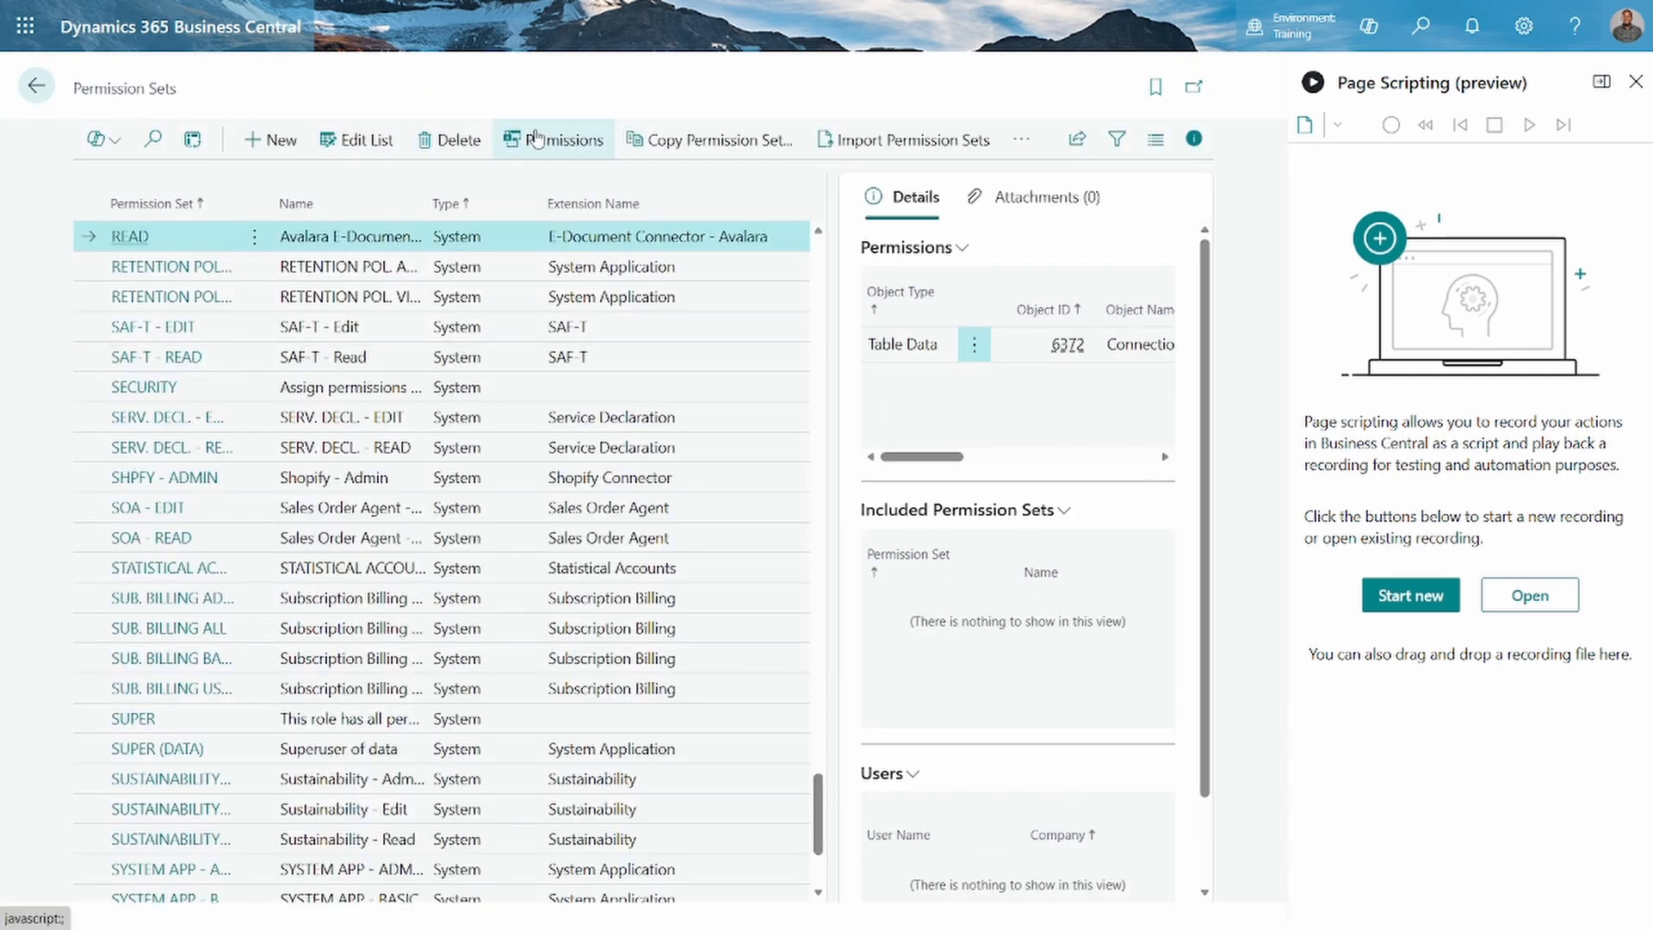
click(1024, 144)
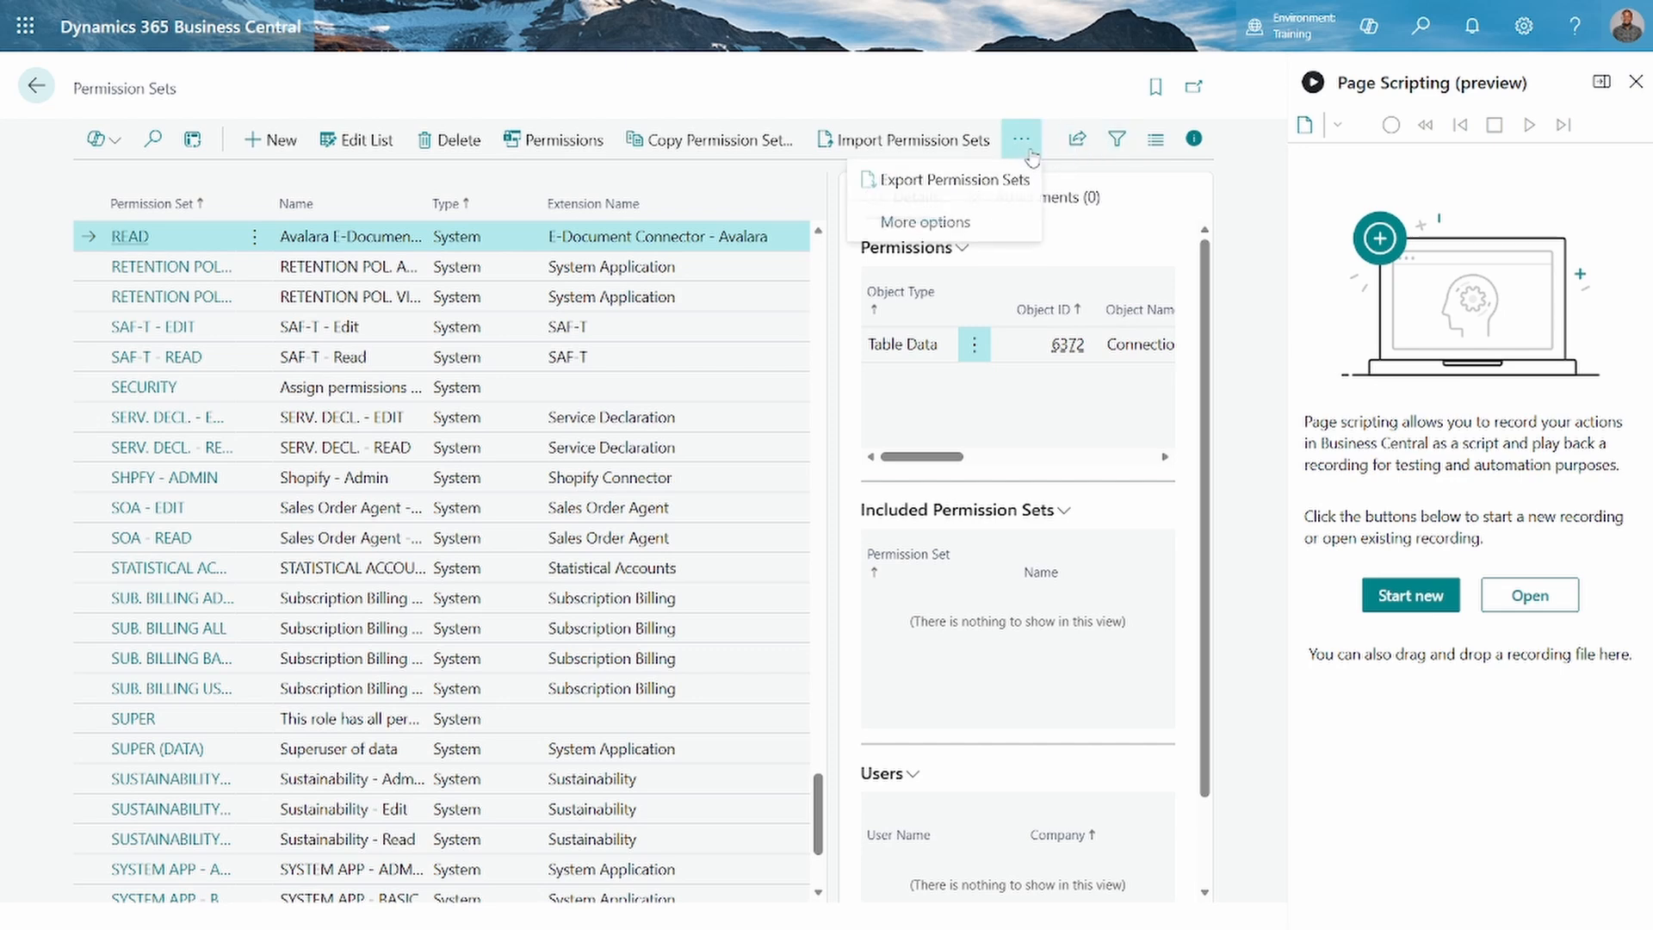
click(116, 241)
click(117, 241)
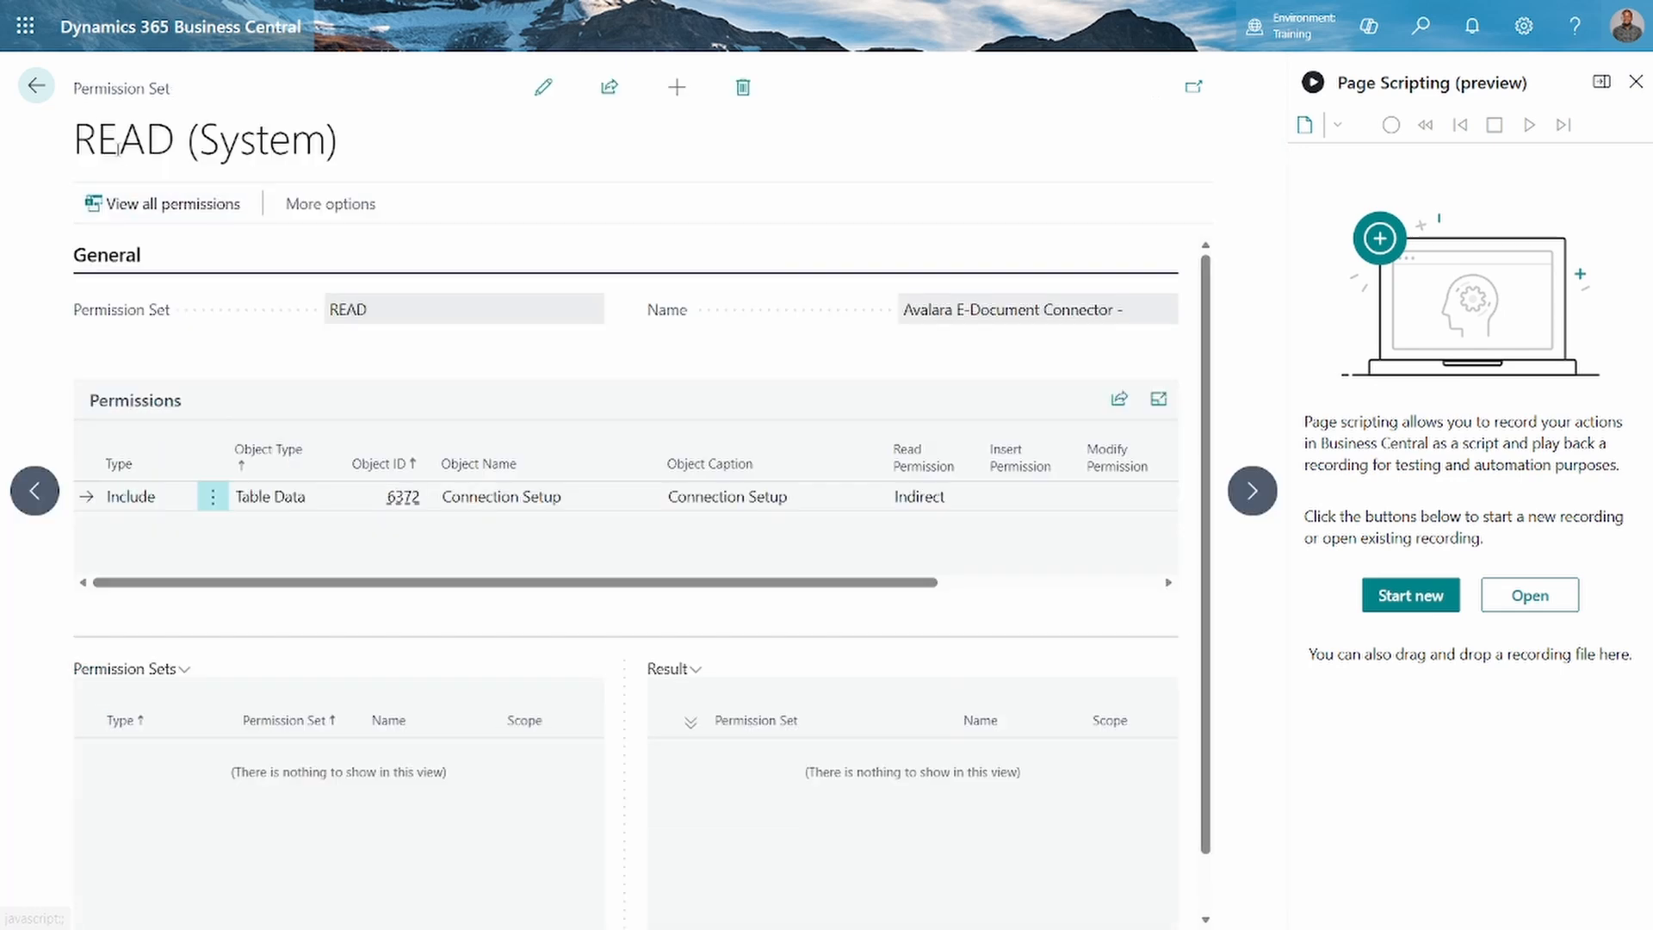
View the Record Permissions options on the SECURITY permission set and return to the home page
click(36, 86)
click(392, 142)
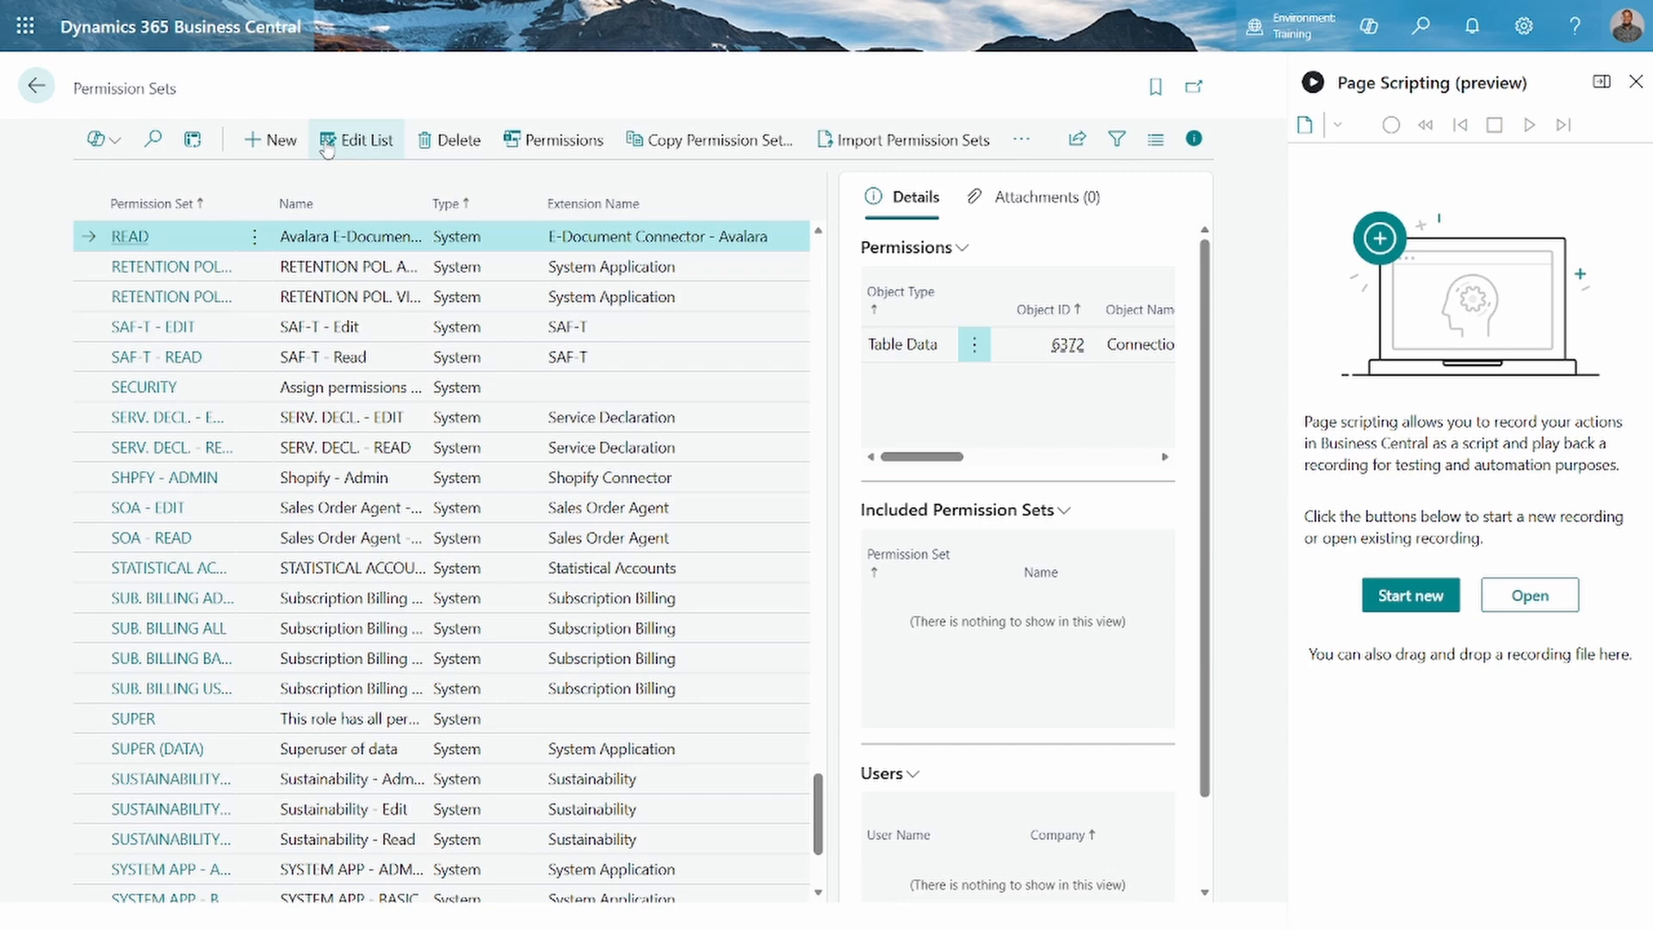
click(272, 140)
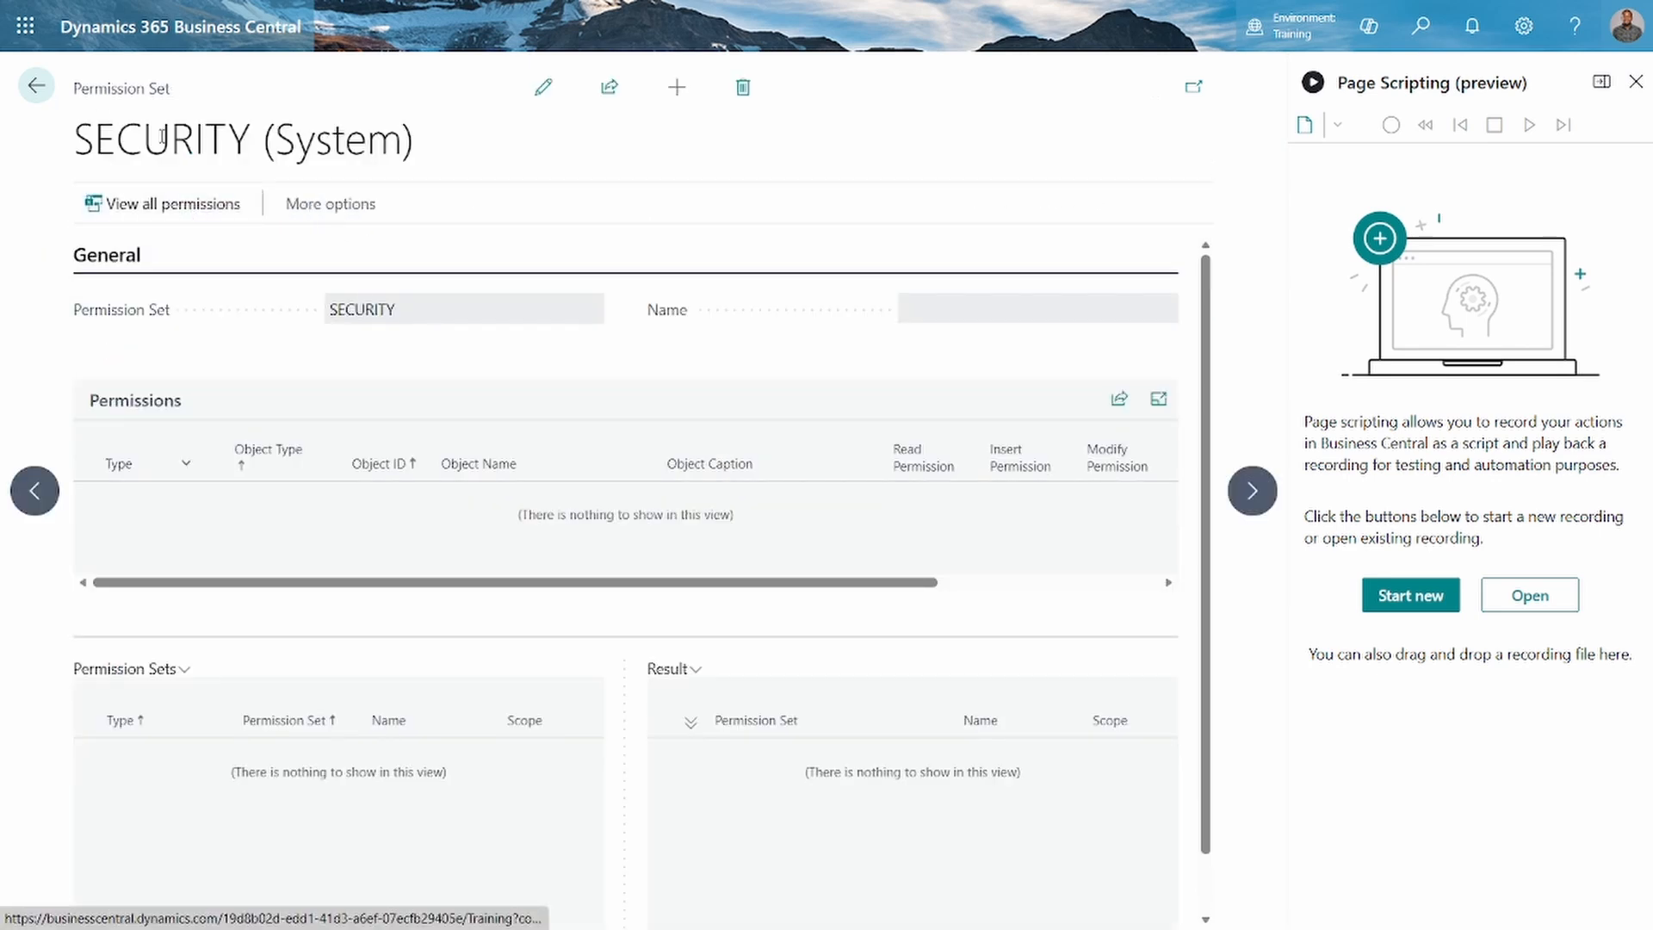
click(322, 219)
click(322, 219)
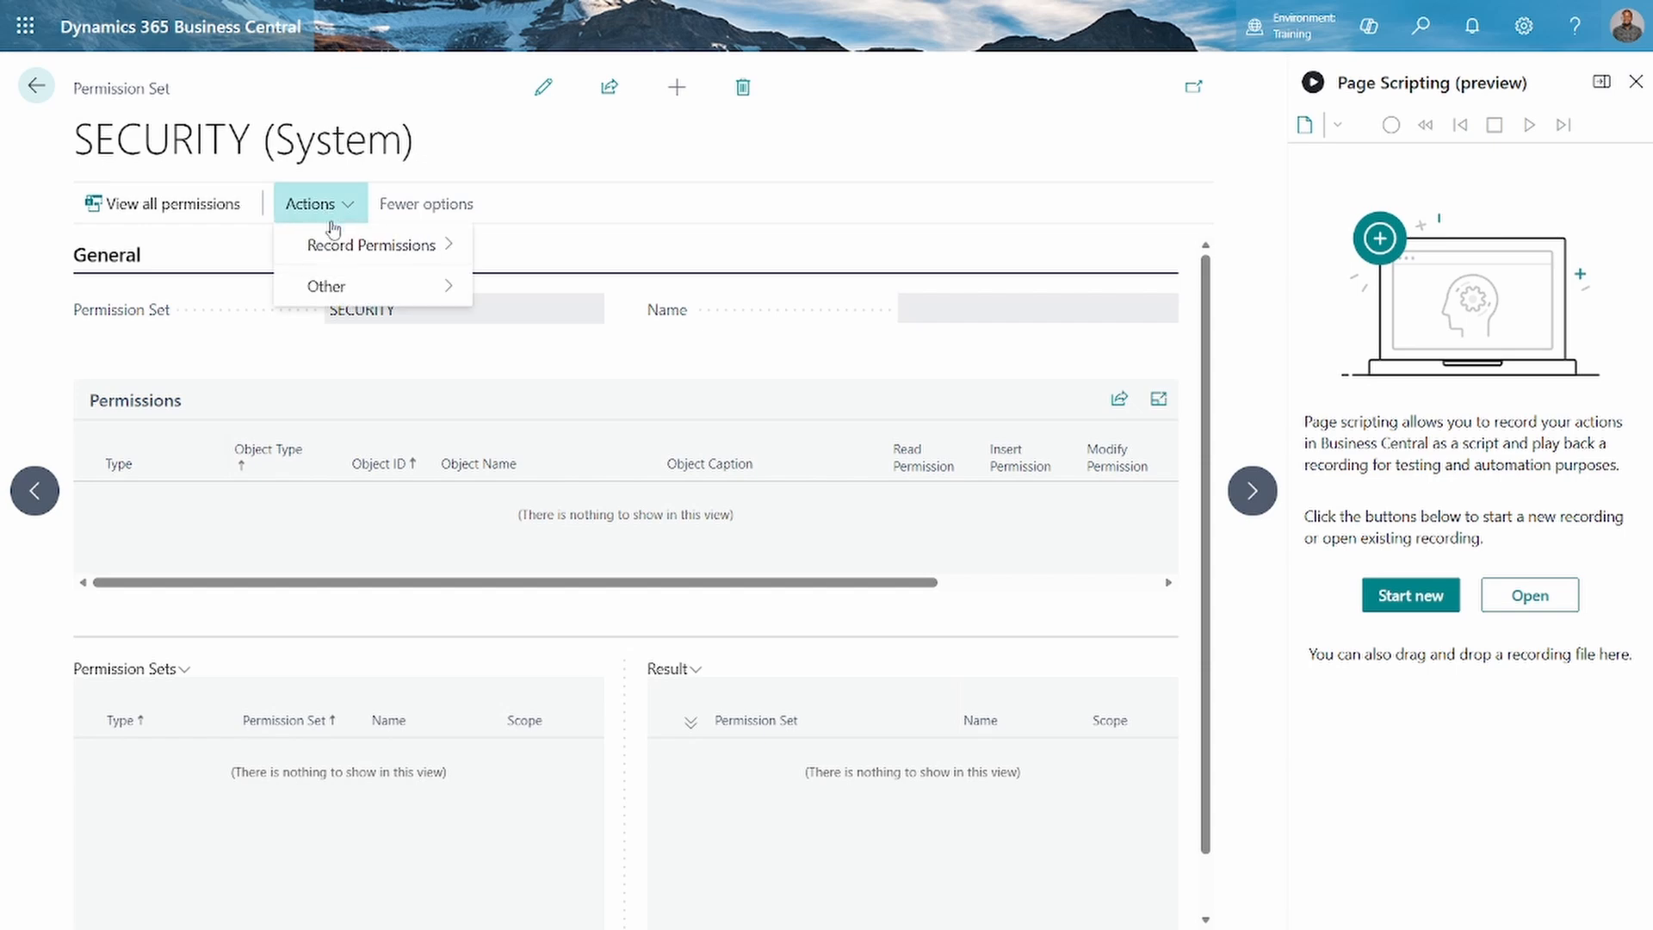
mouse_move(387, 251)
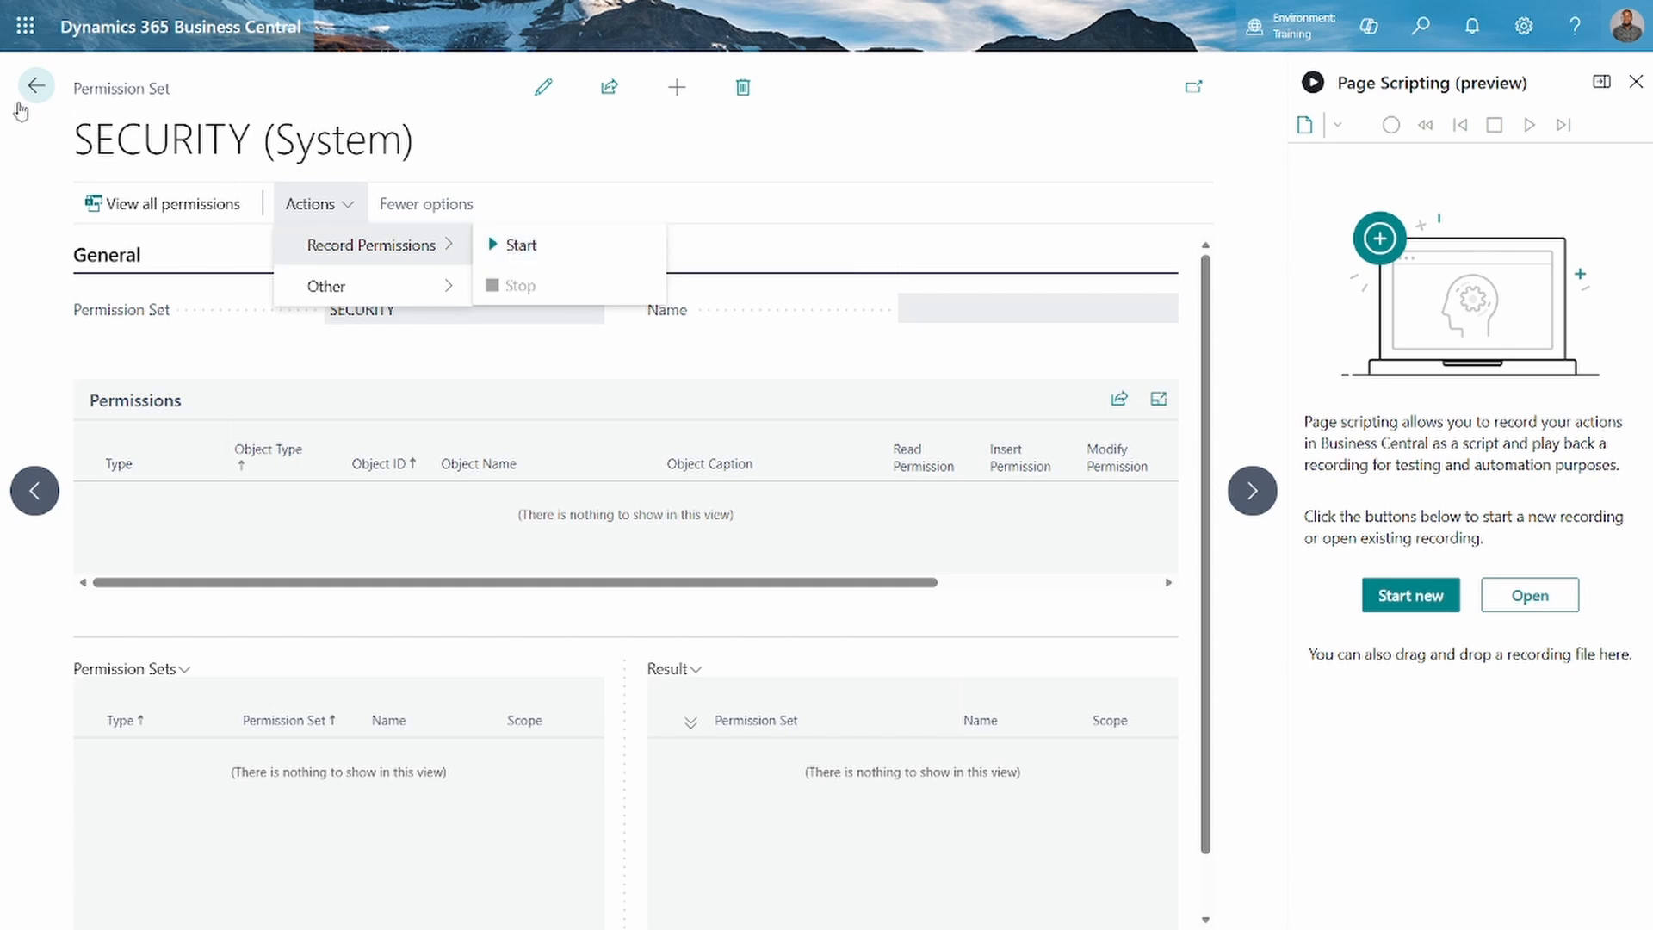
click(30, 93)
click(33, 89)
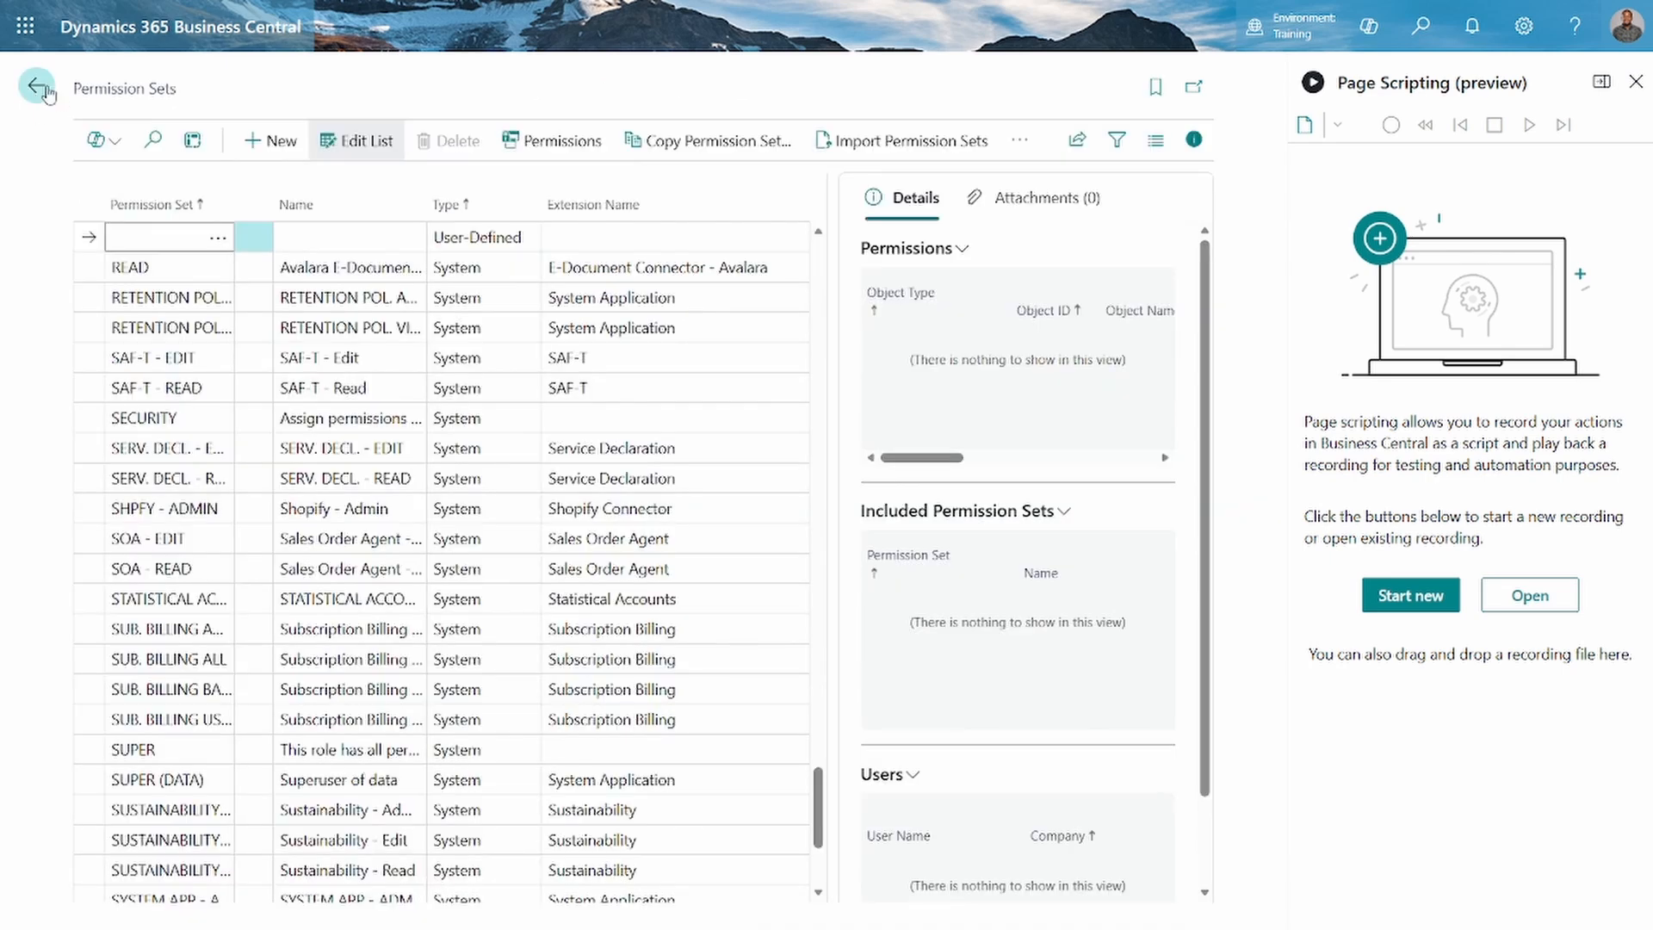
click(47, 93)
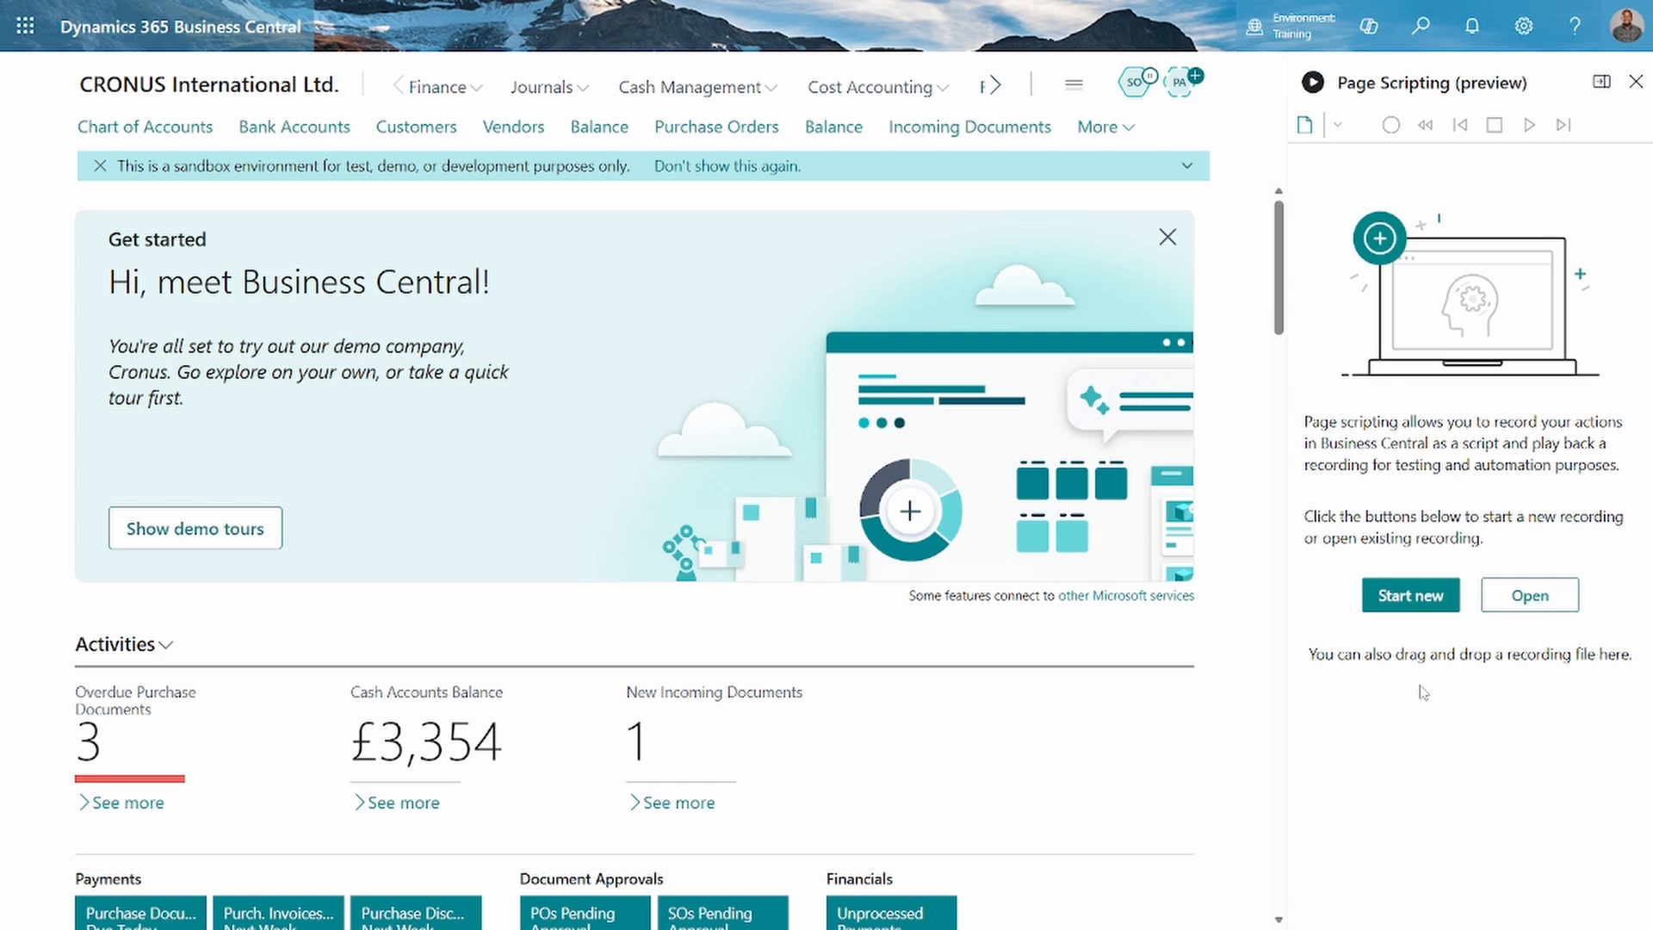
Start a new page script recording and create a customer from the CUSTOMER COMPANY template
click(1410, 607)
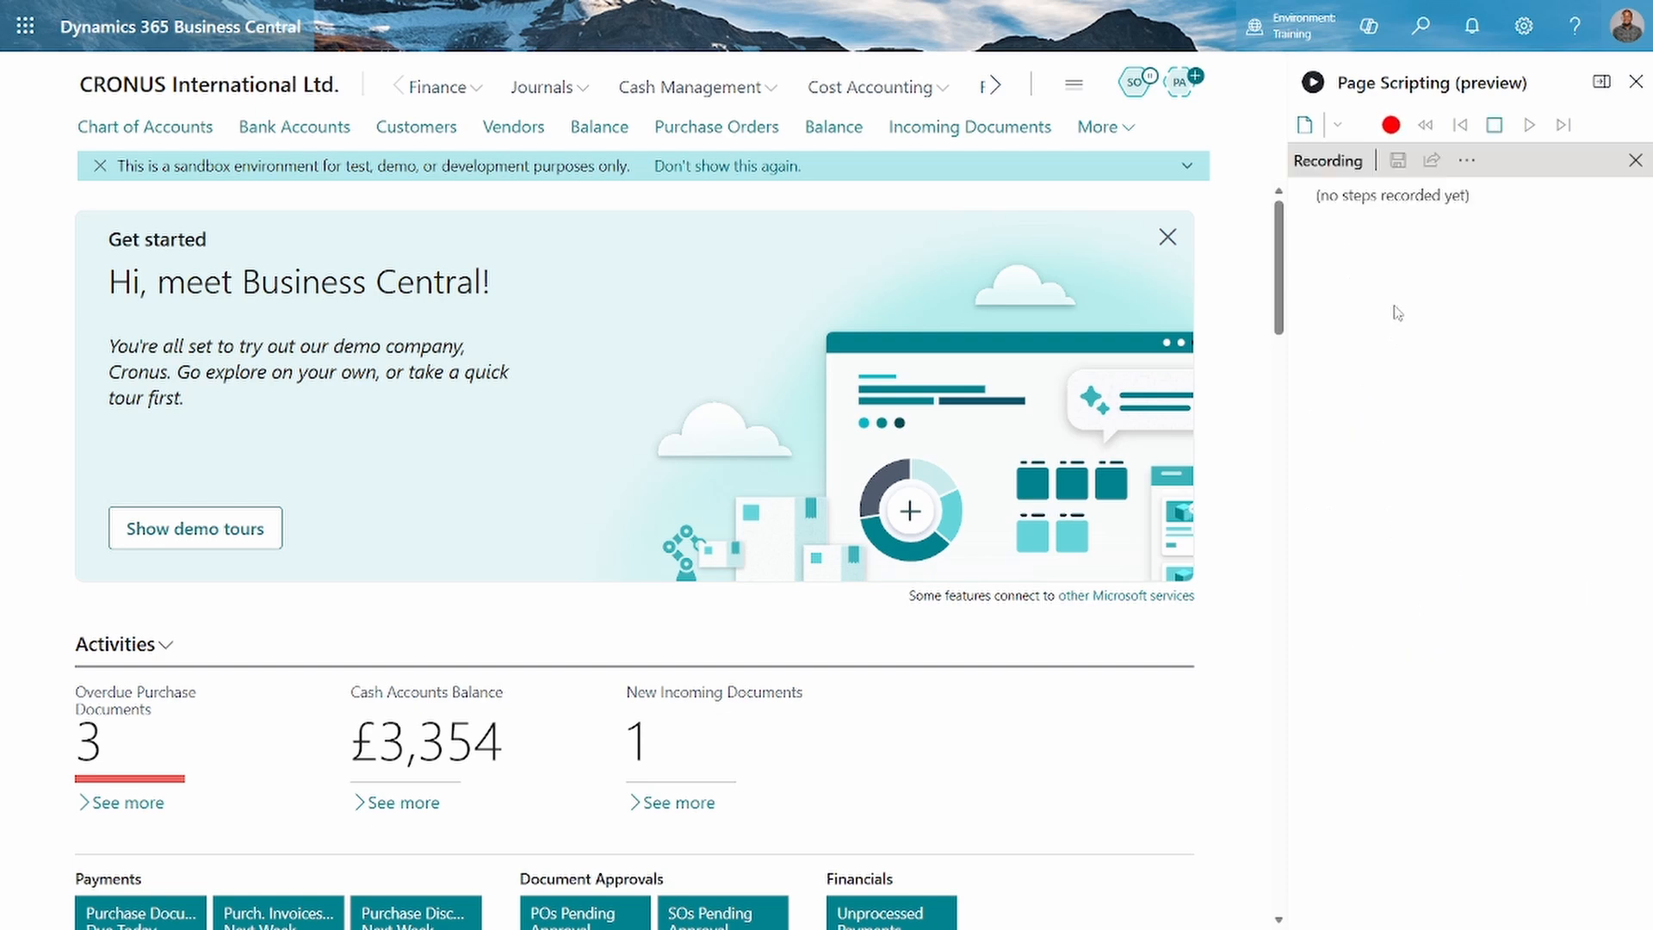
click(404, 129)
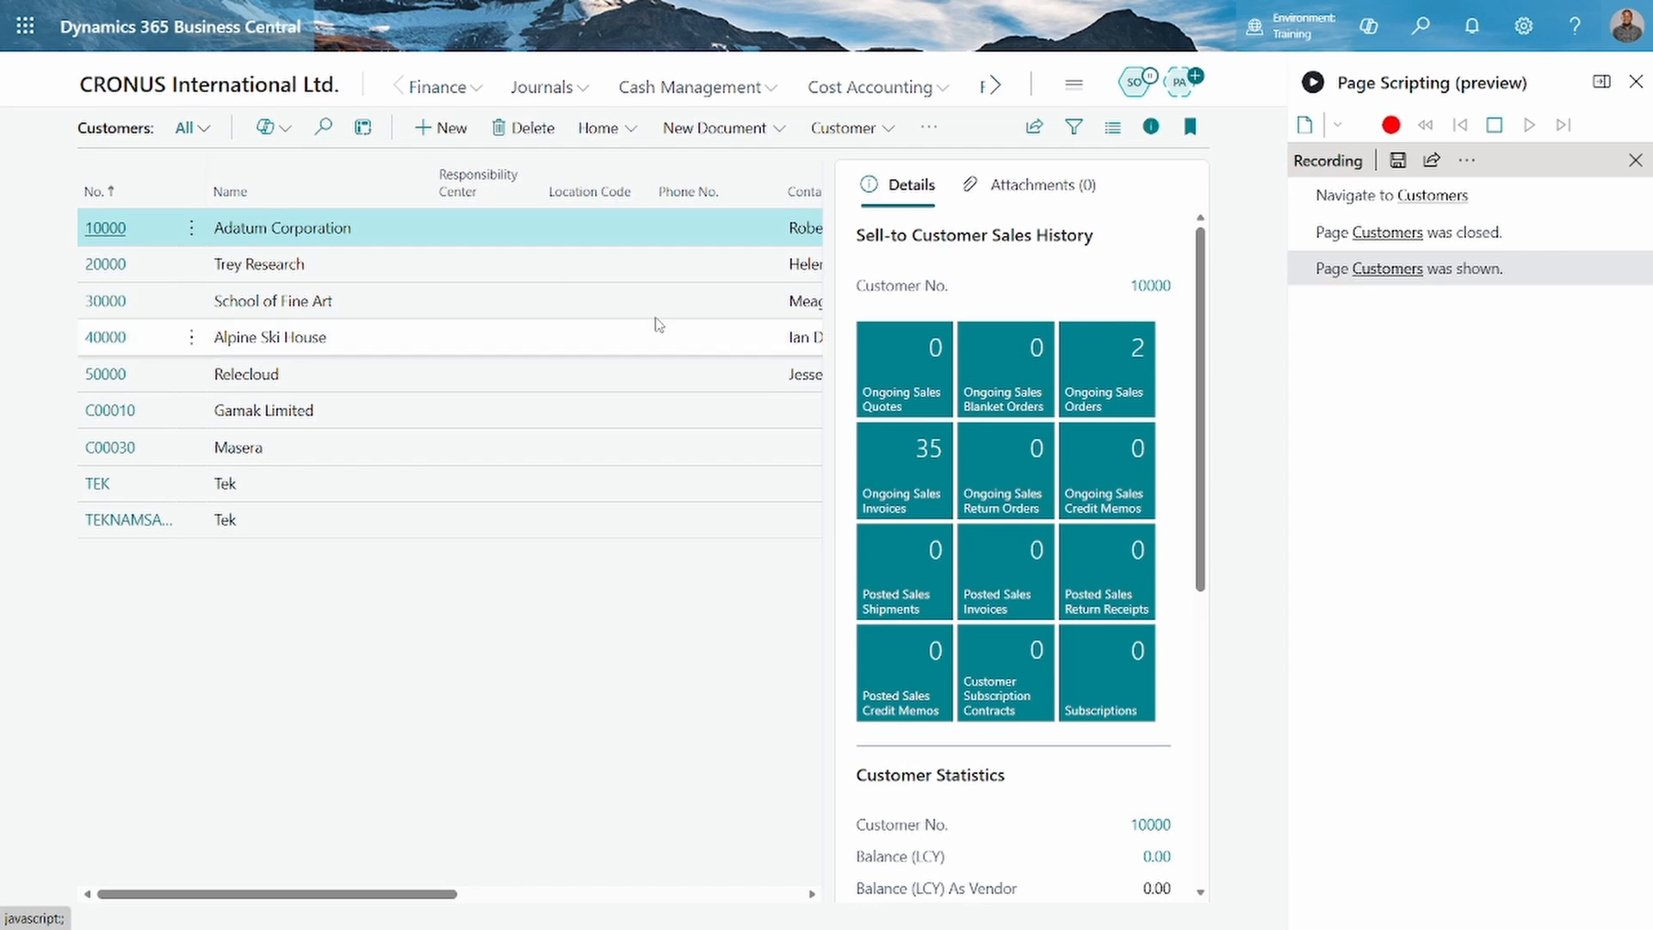
click(435, 128)
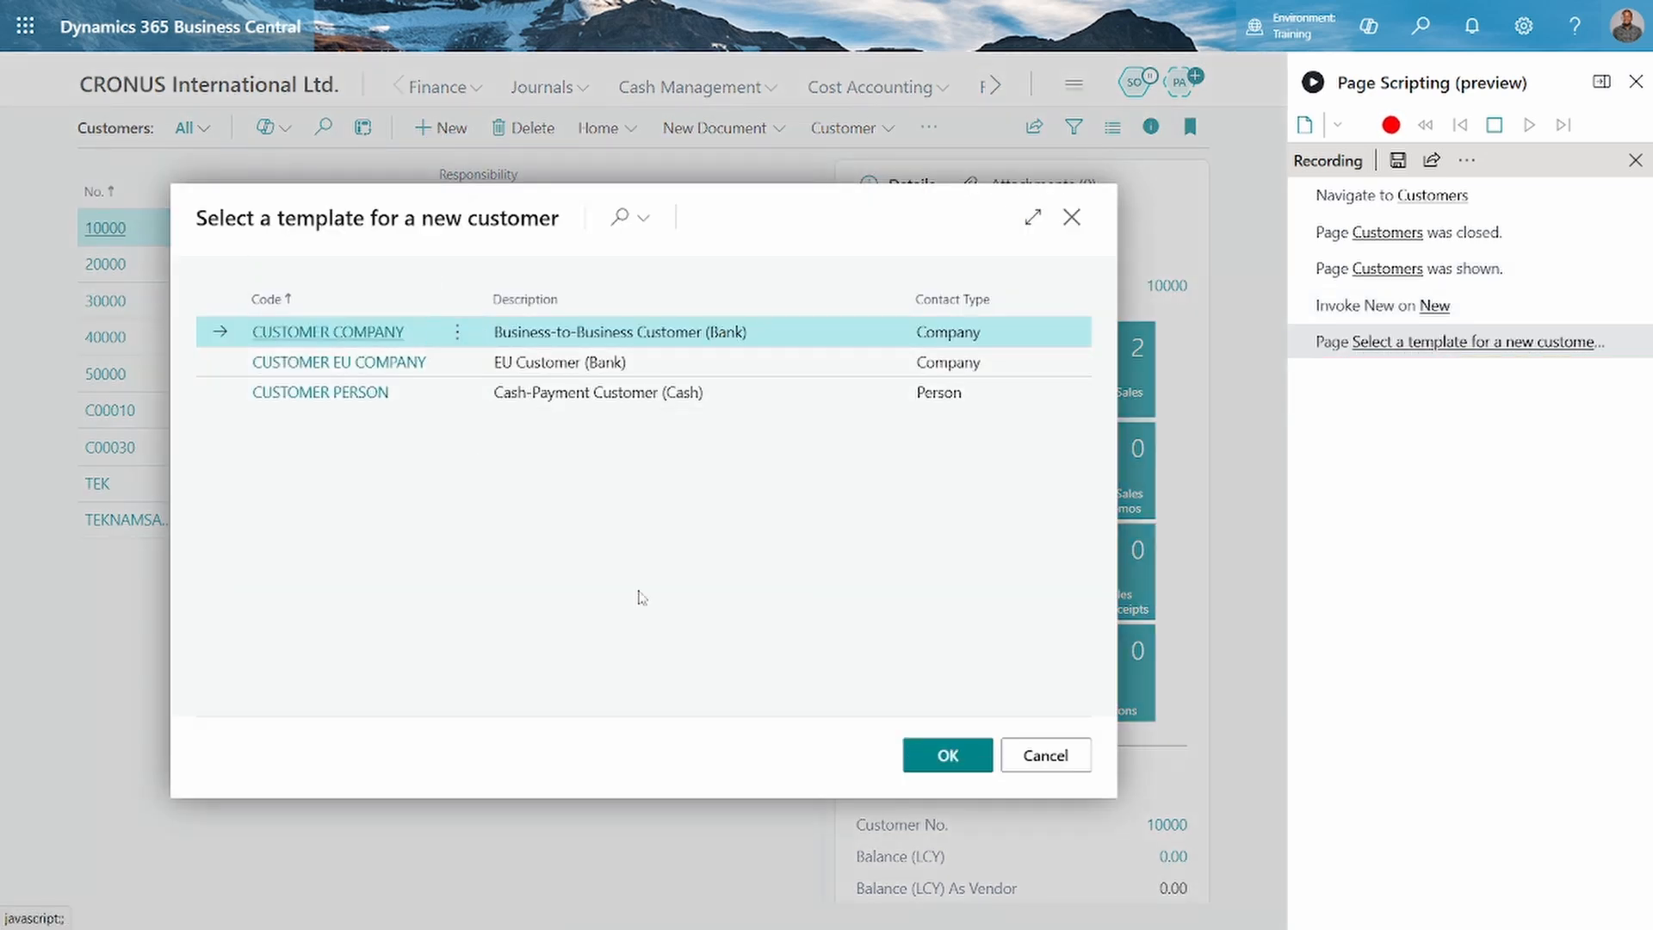
click(941, 754)
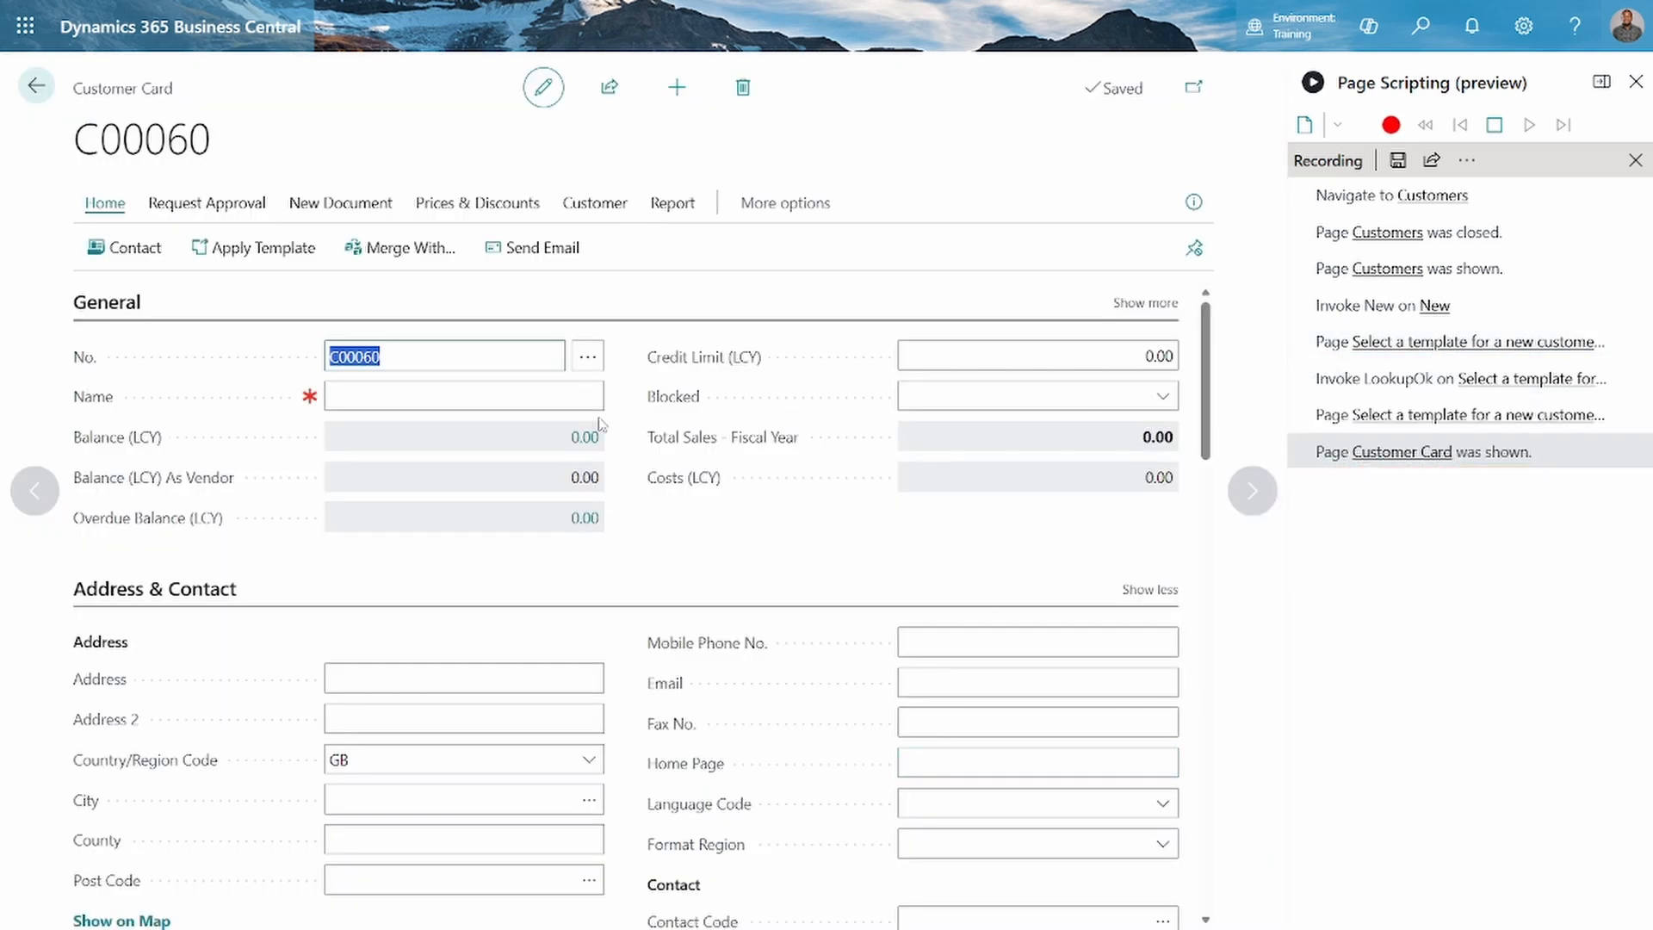
Name the new customer "IpsumTek Consult Ltd"
click(462, 398)
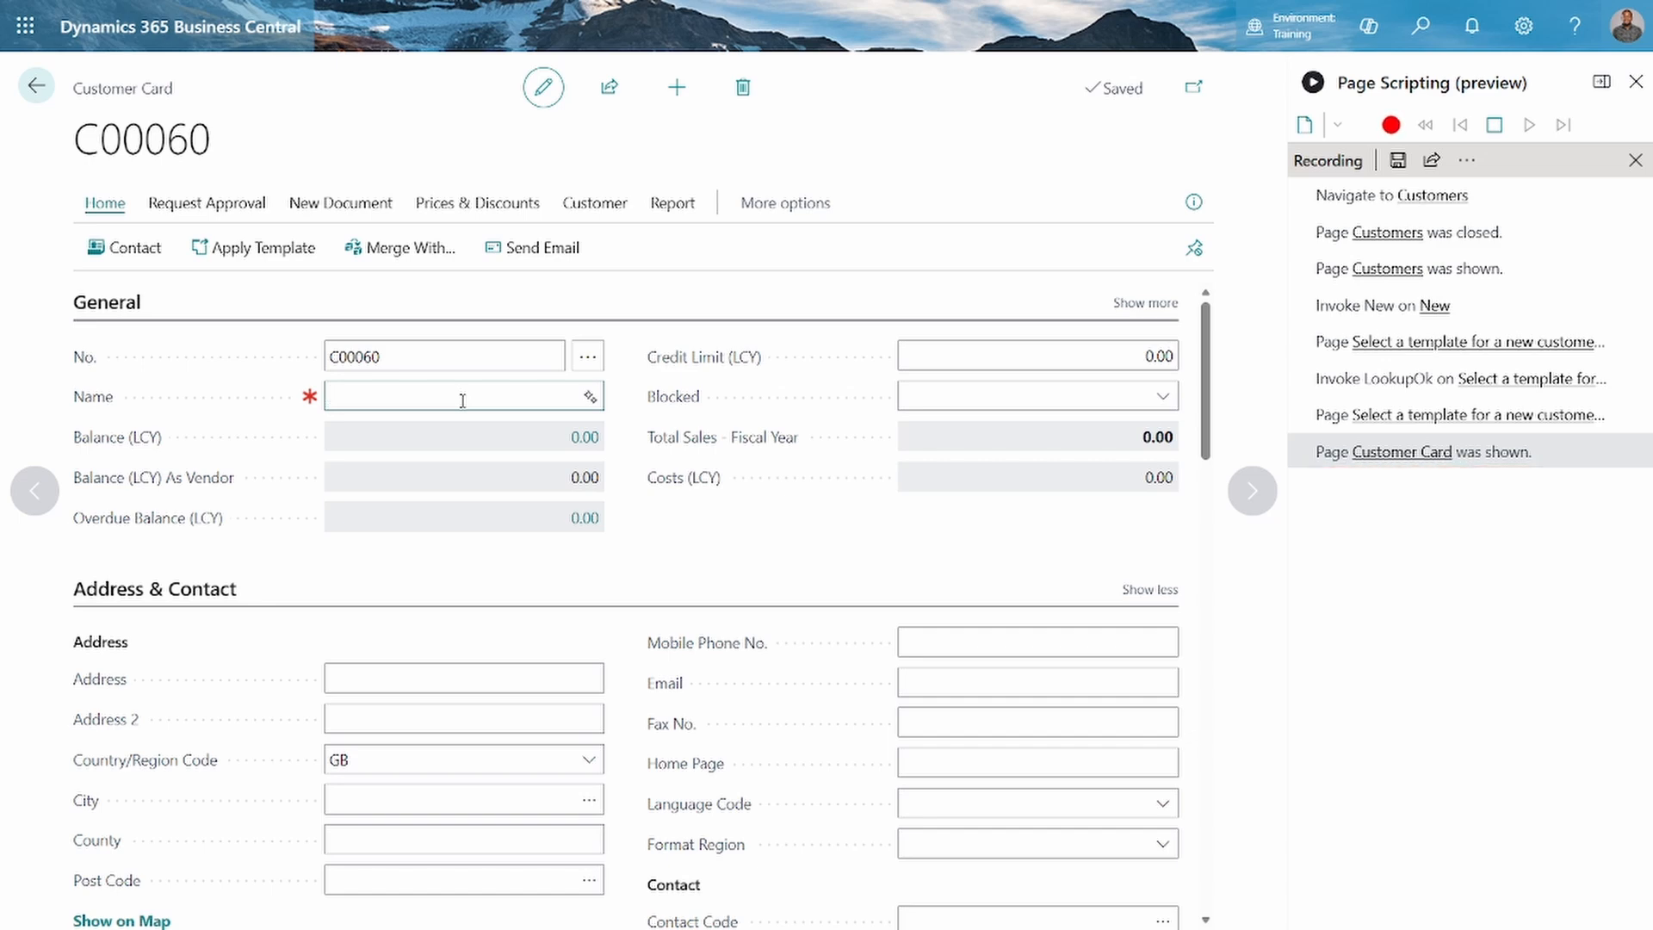
text(Ipsum1)
text(ek Consult Ltd)
key(Tab)
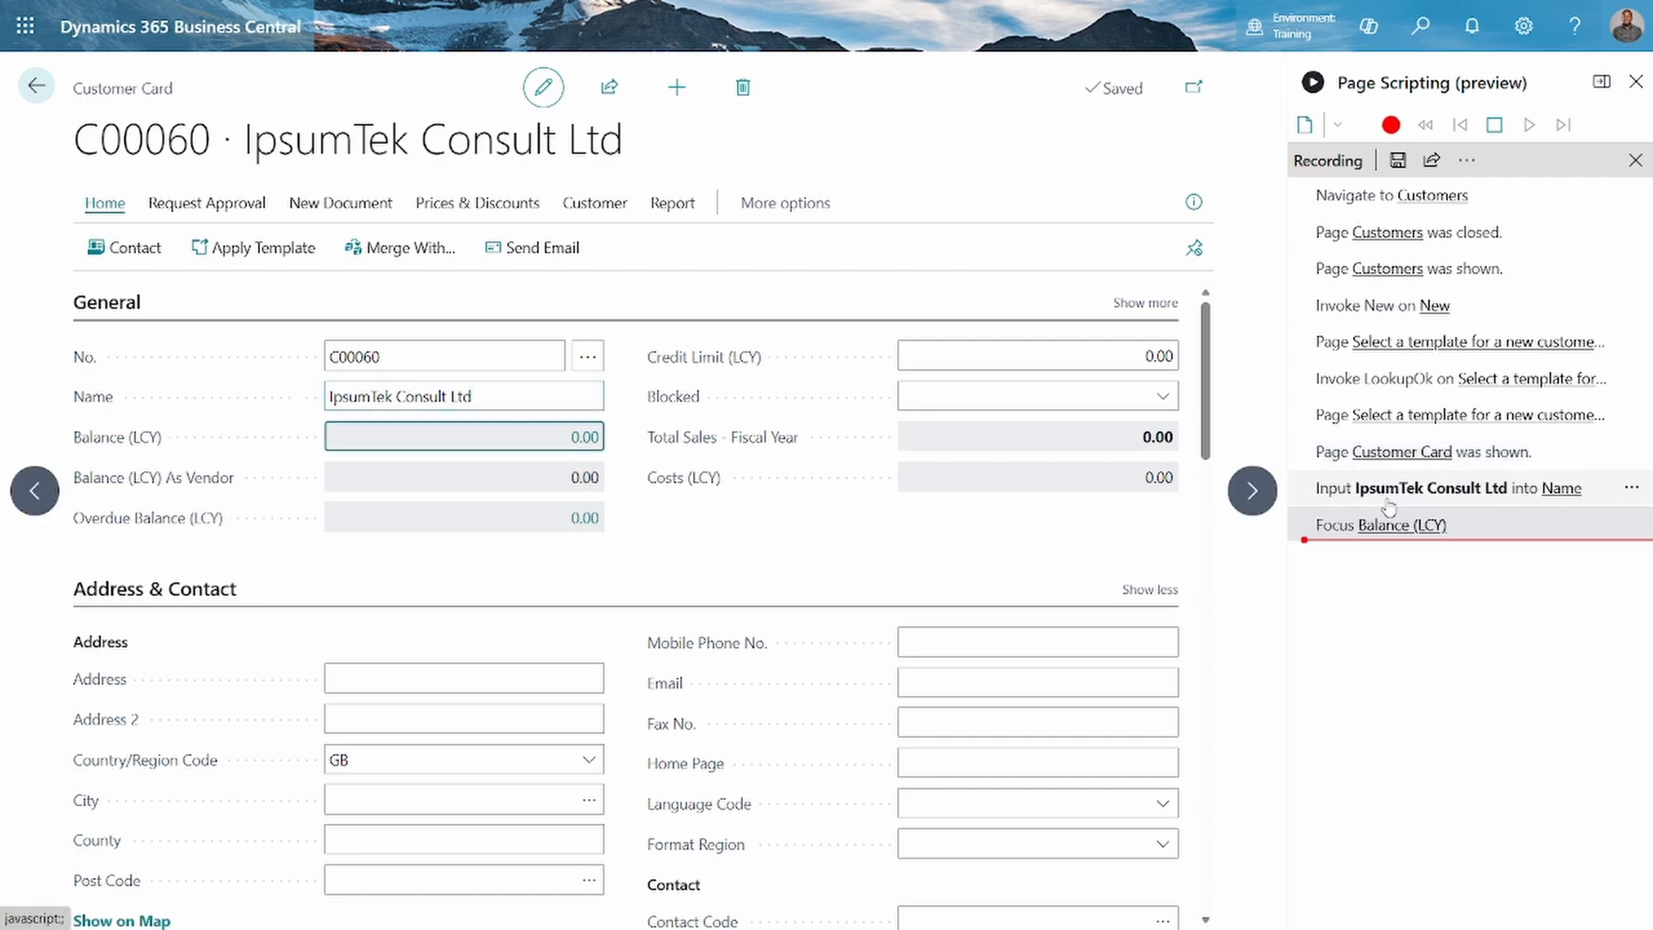
Set the customer's address to Nairobi and the country/region code to KE
scroll(1037, 527, down, 1)
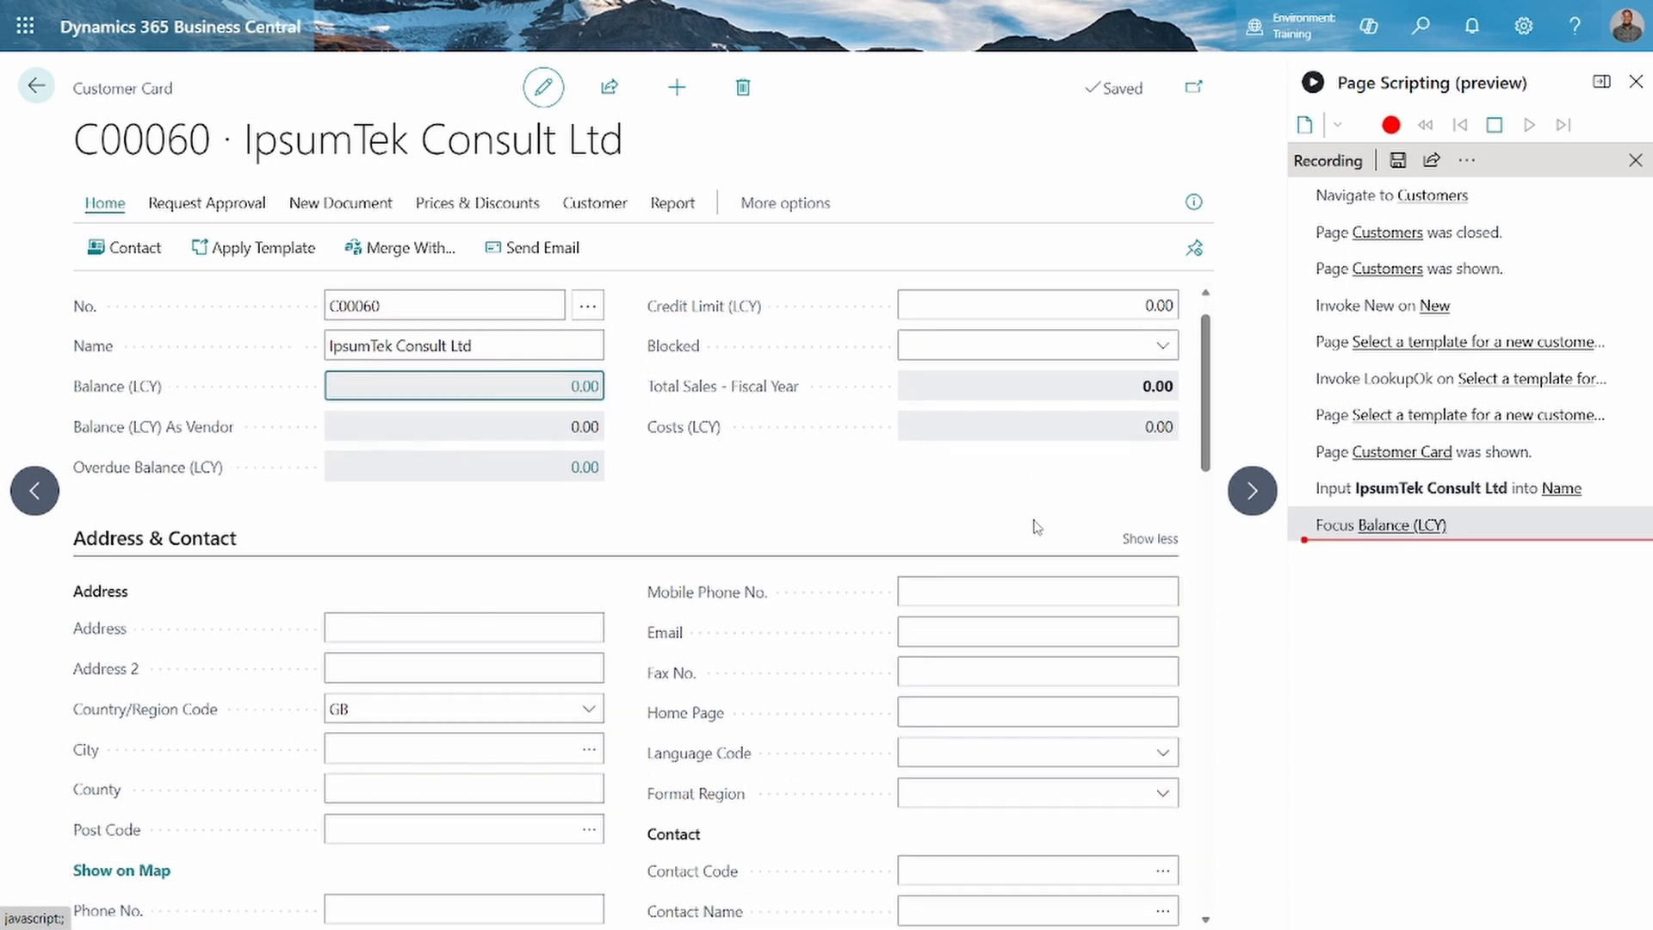
scroll(1044, 417, down, 2)
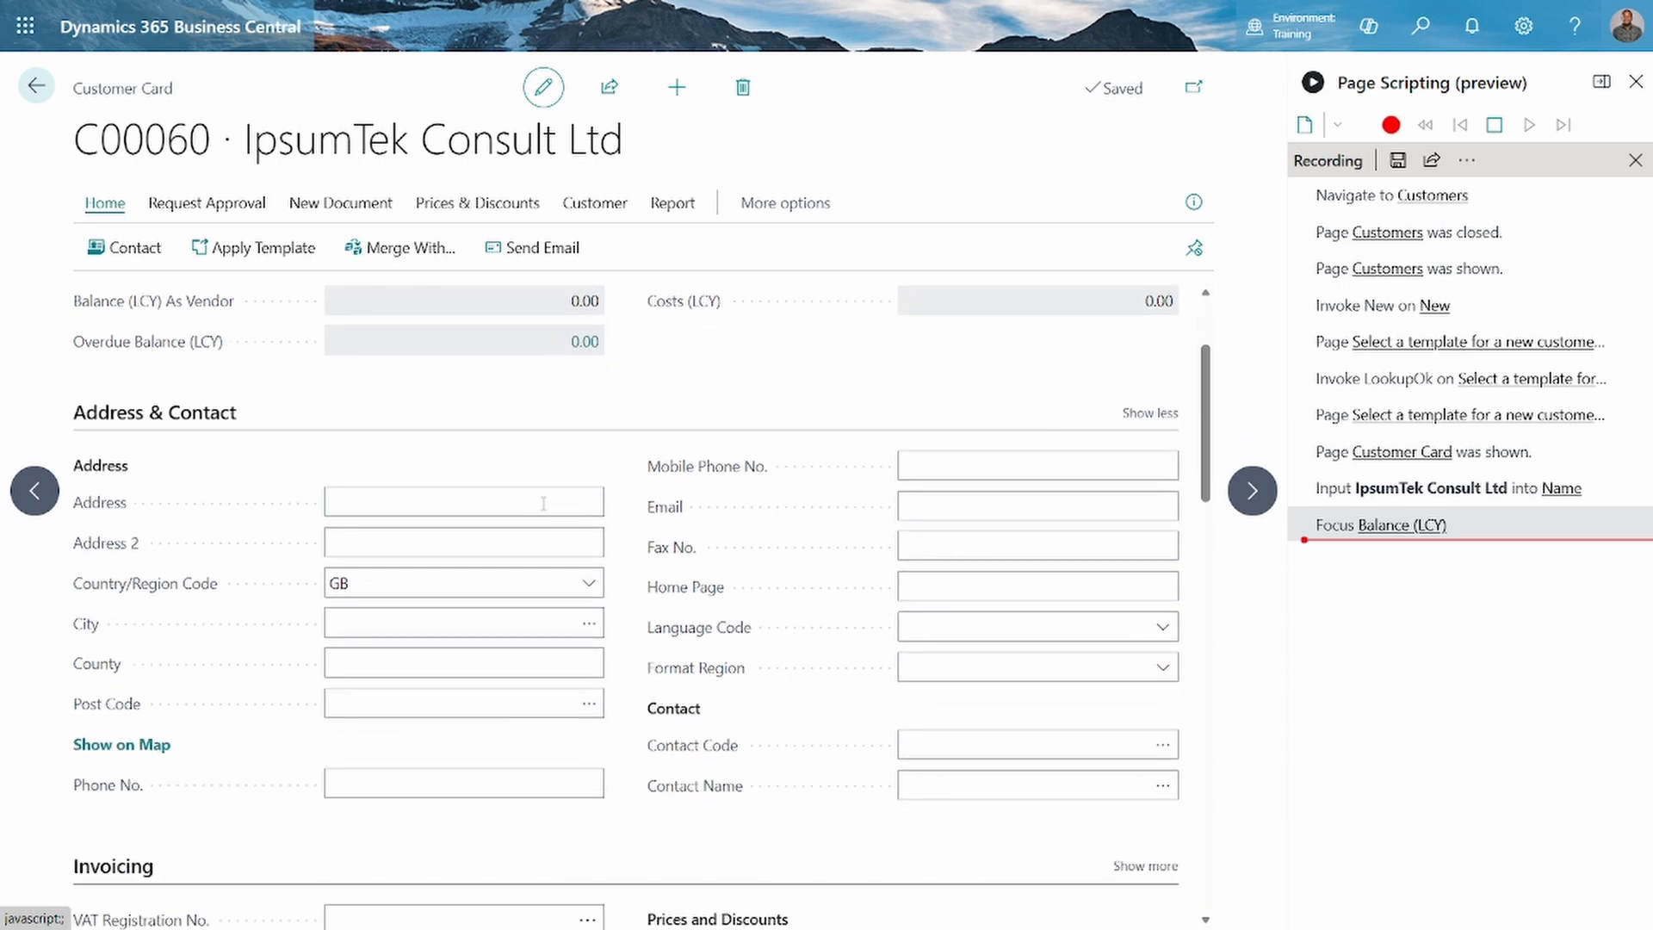
click(522, 502)
text(Nairobi)
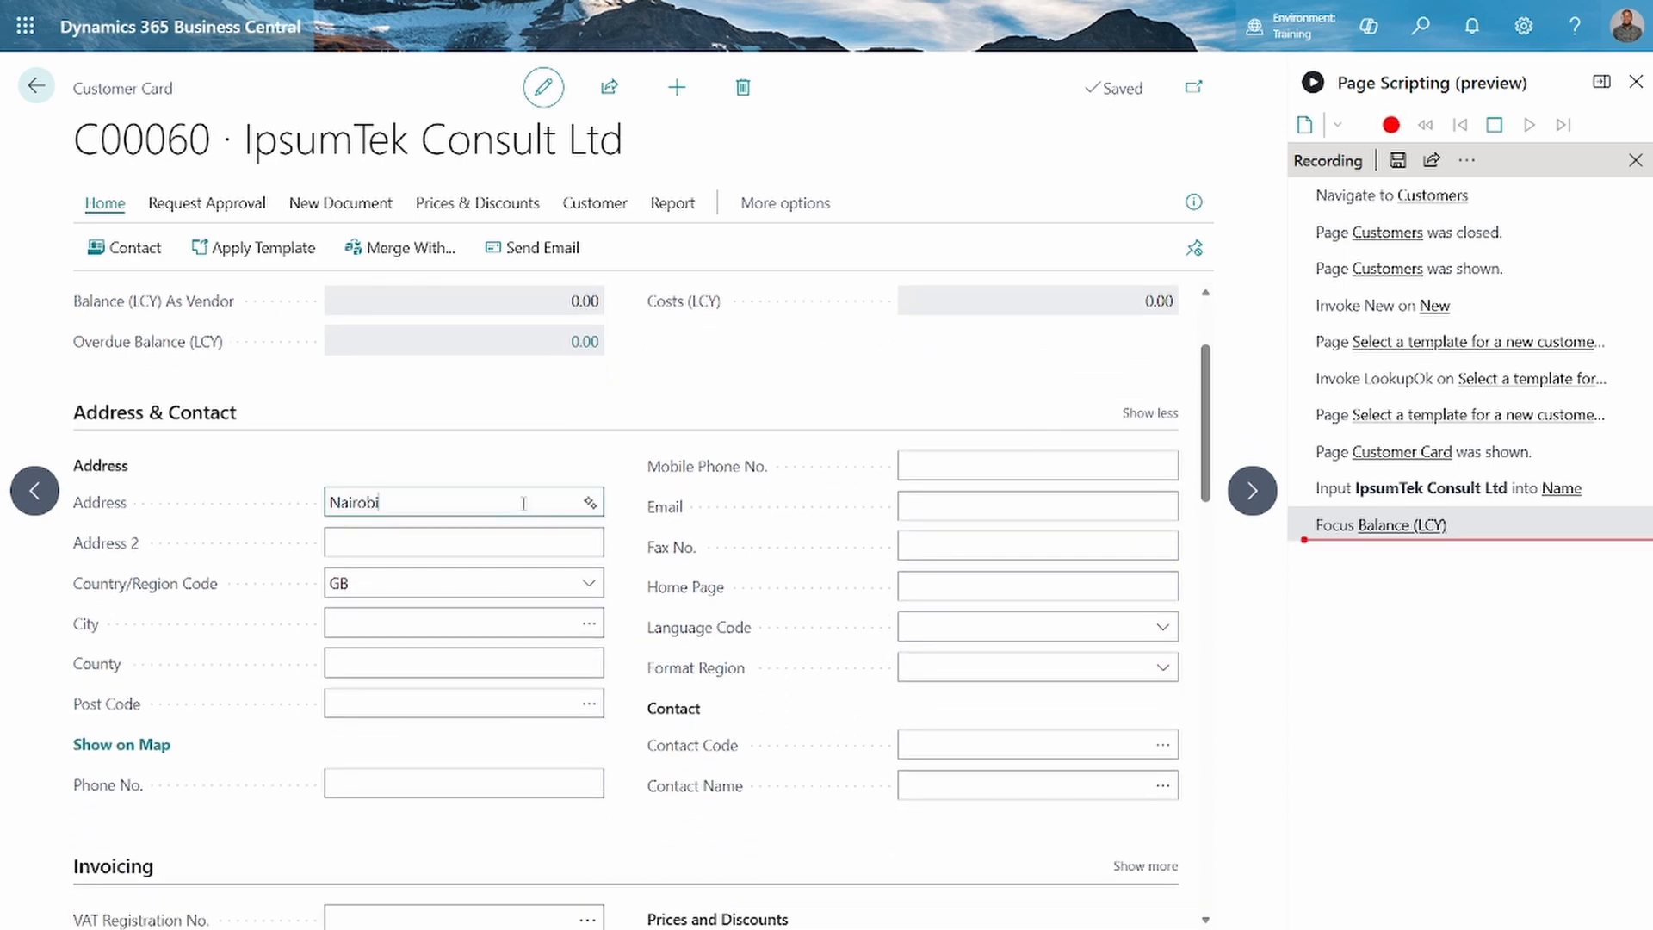
key(Tab)
key(Tab)
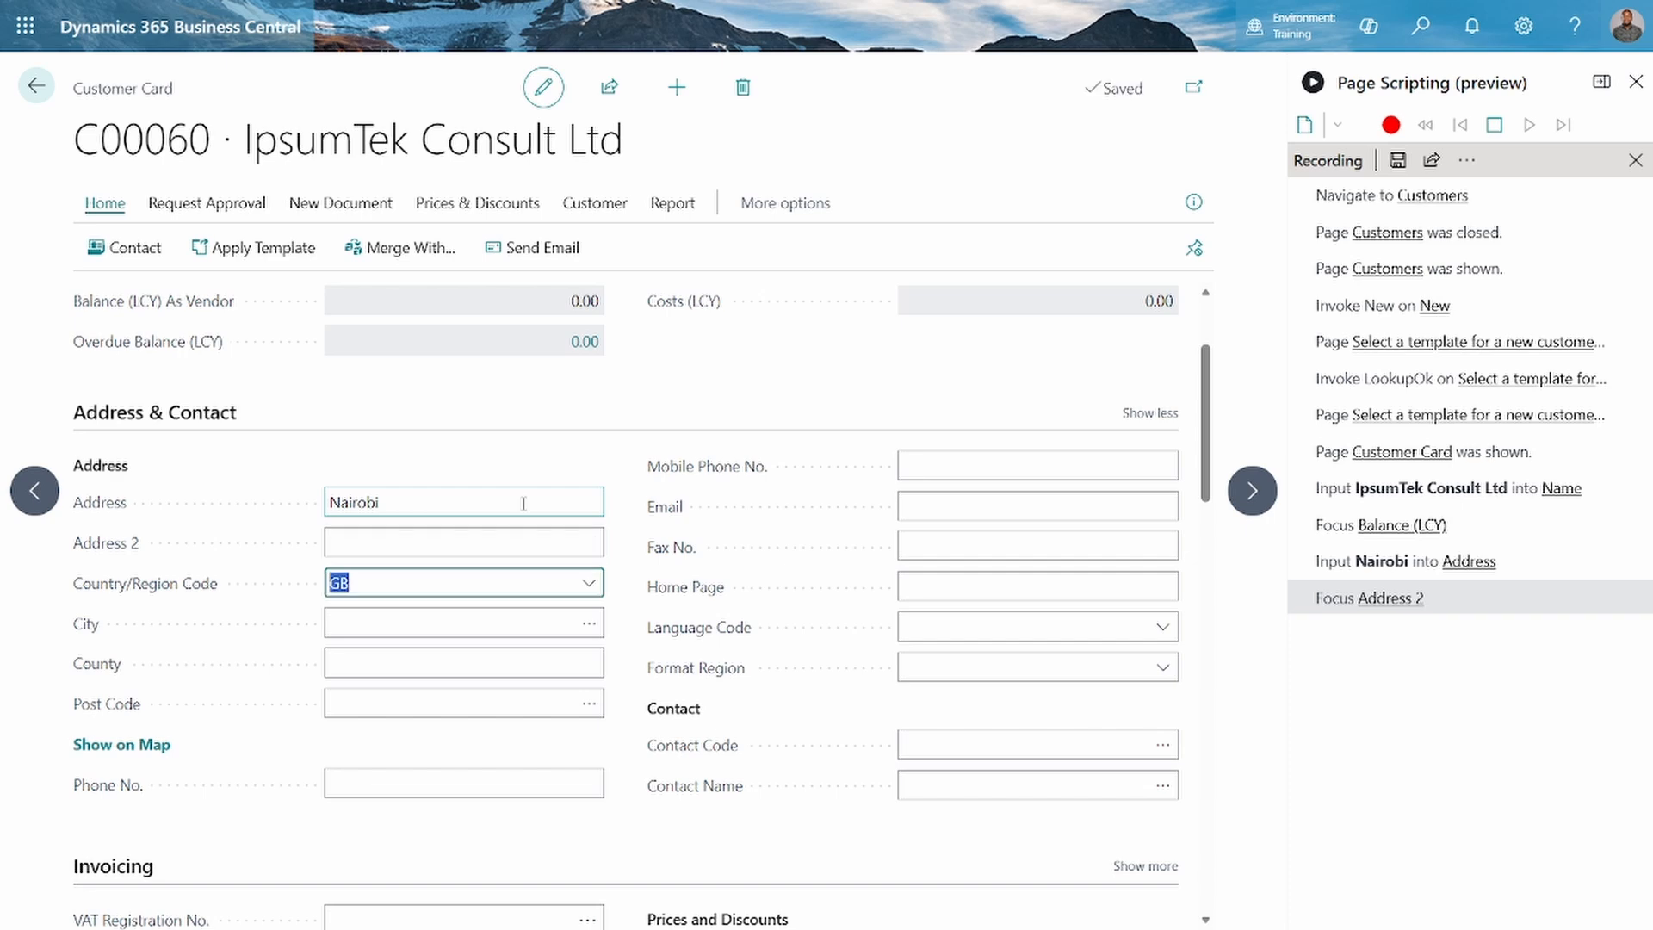
text(Ke)
key(Tab)
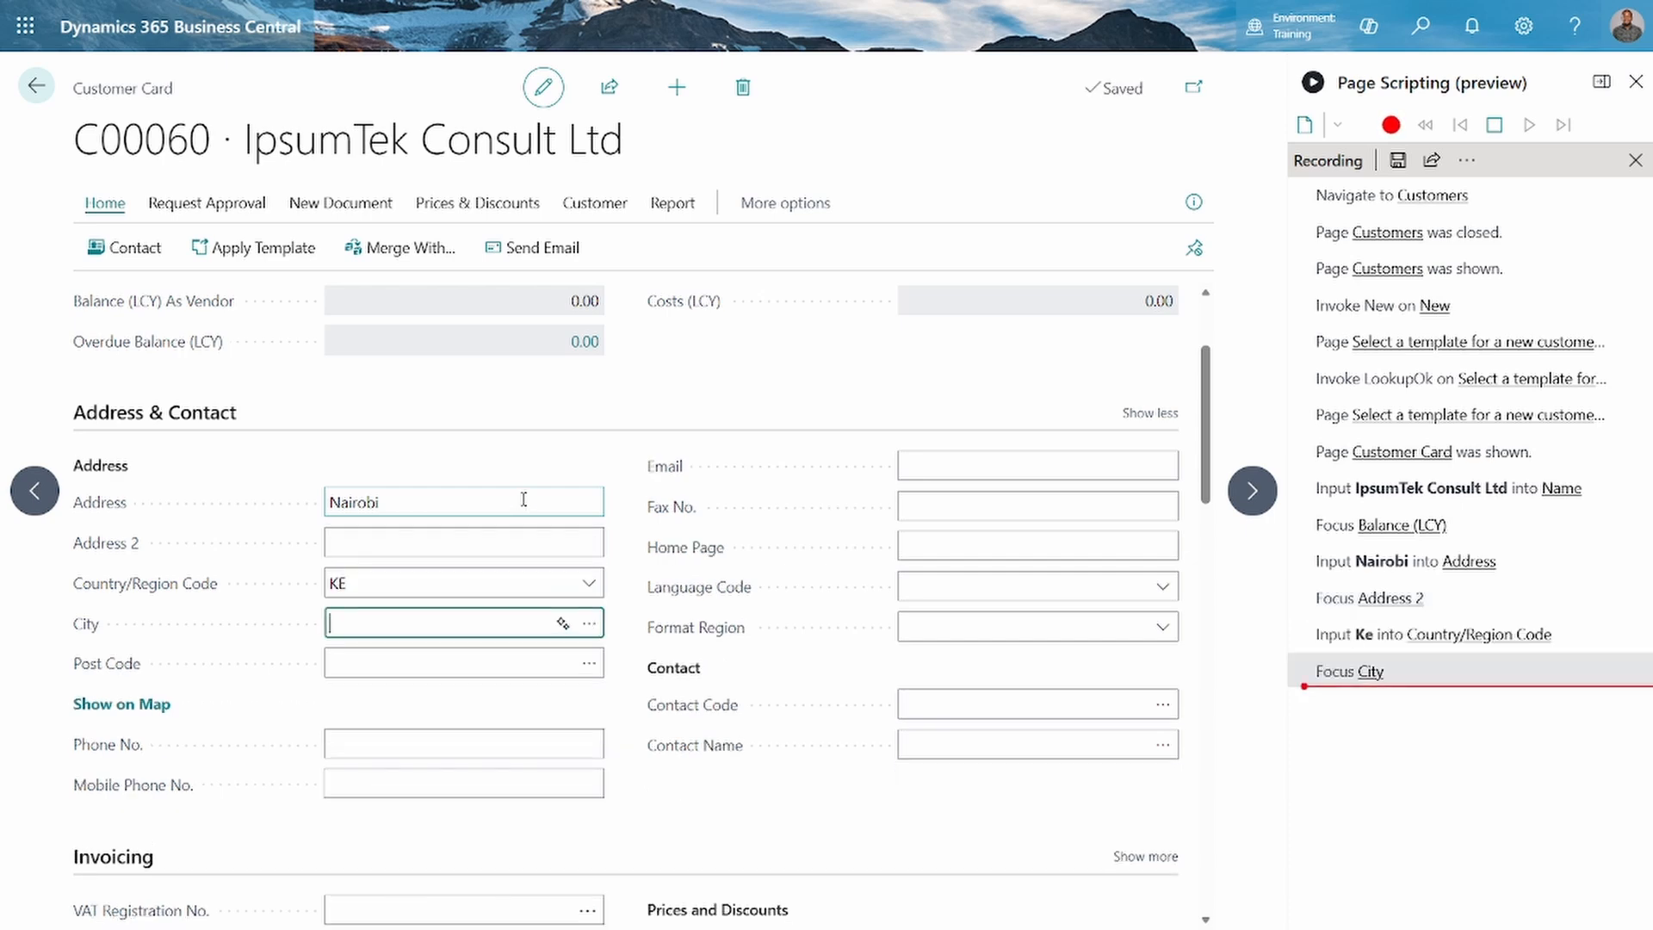
Fill in the customer's e-mail in the Address & Contact section
scroll(523, 491, down, 1)
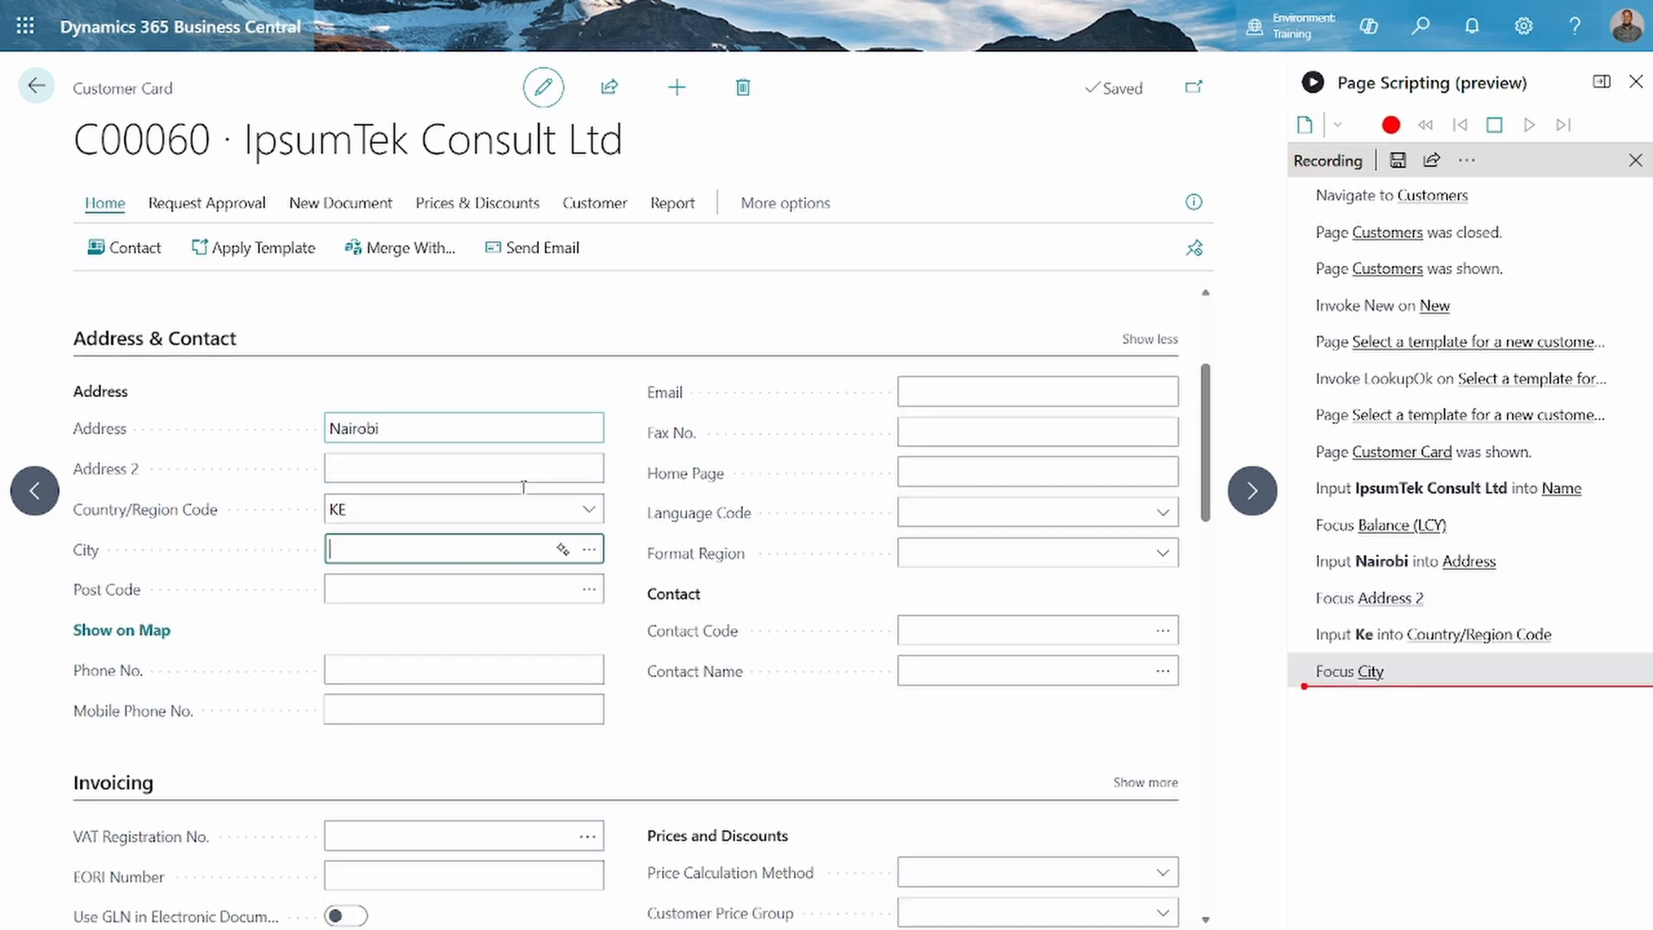
scroll(964, 414, up, 2)
scroll(965, 414, up, 1)
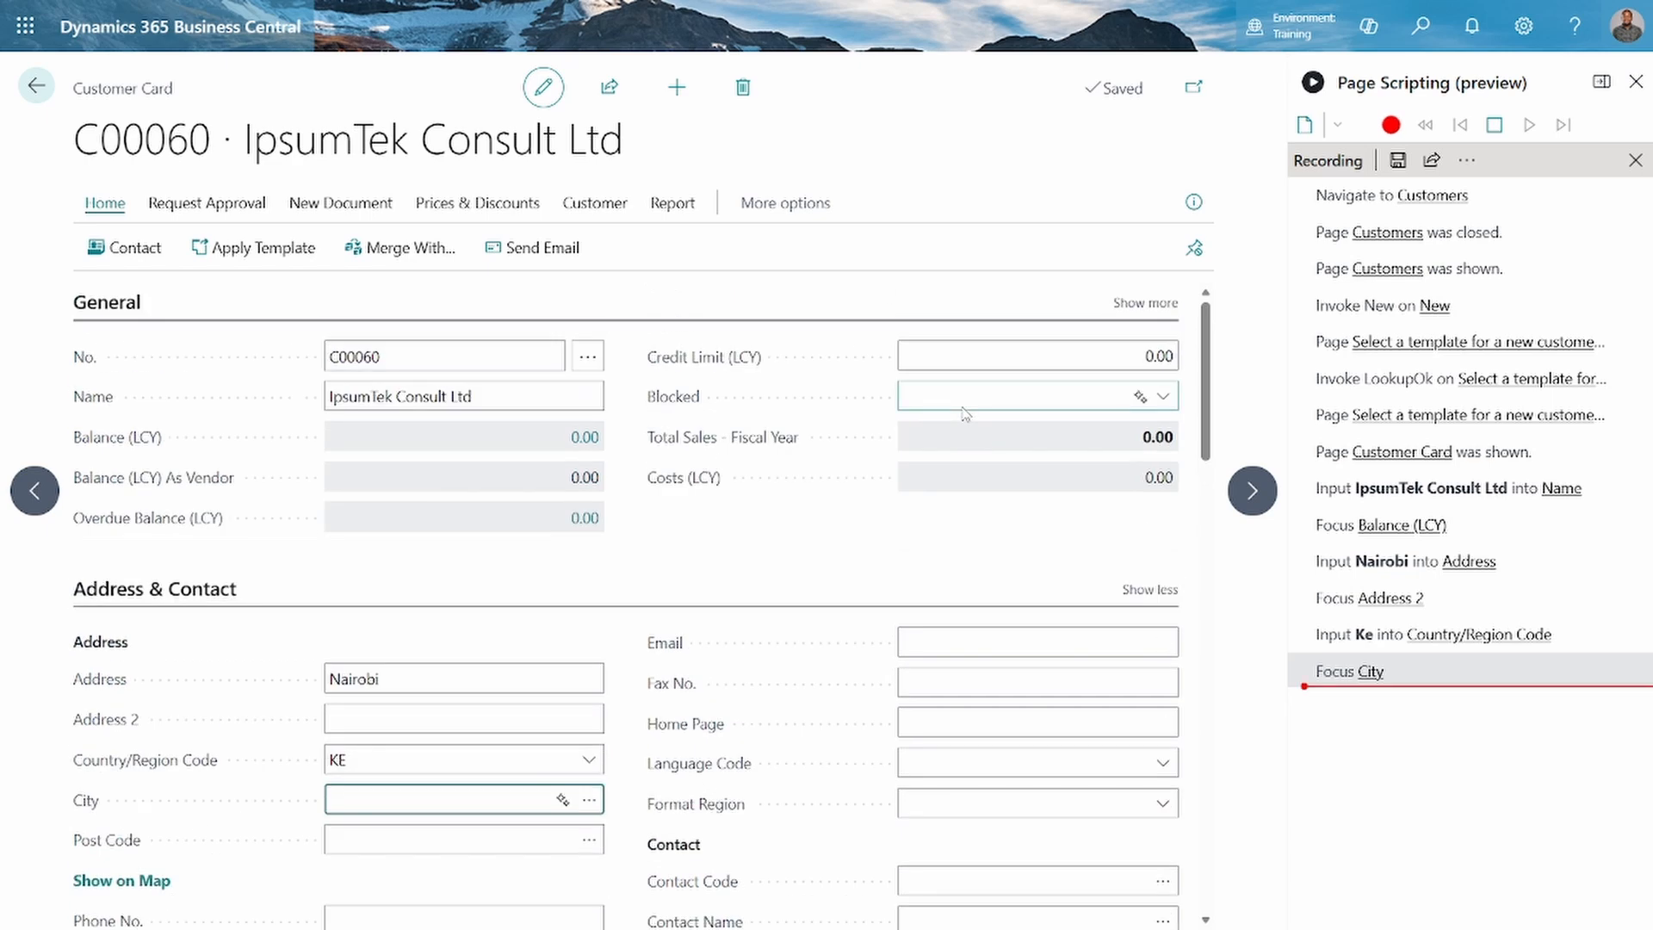
scroll(966, 455, down, 2)
scroll(967, 455, down, 1)
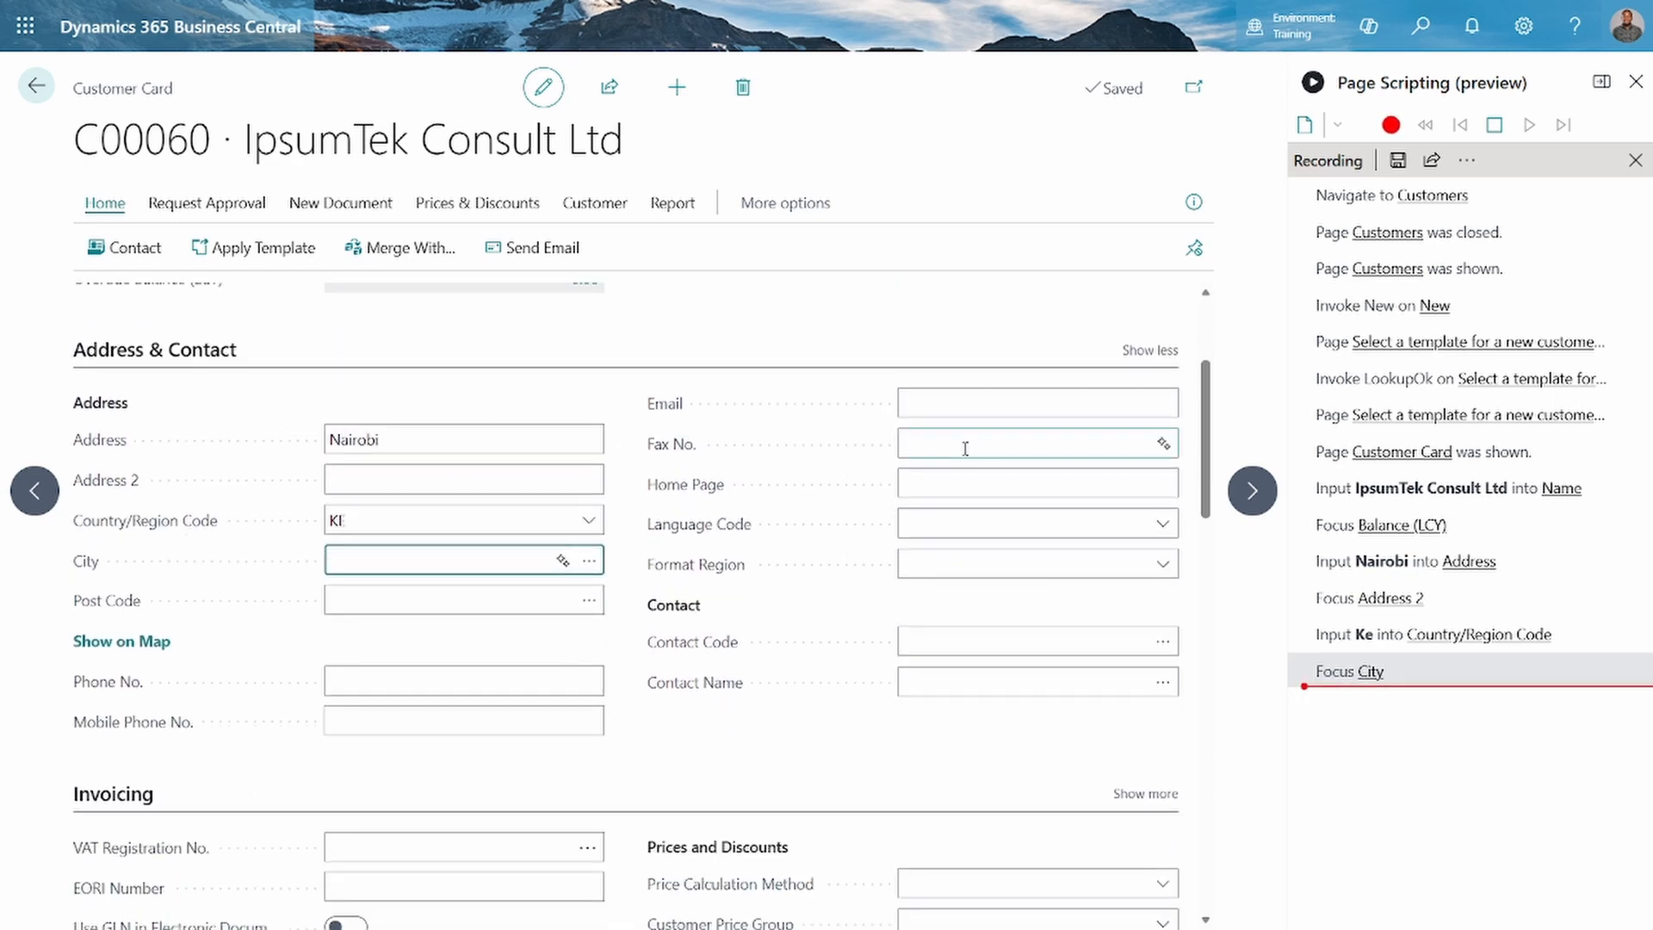
click(938, 404)
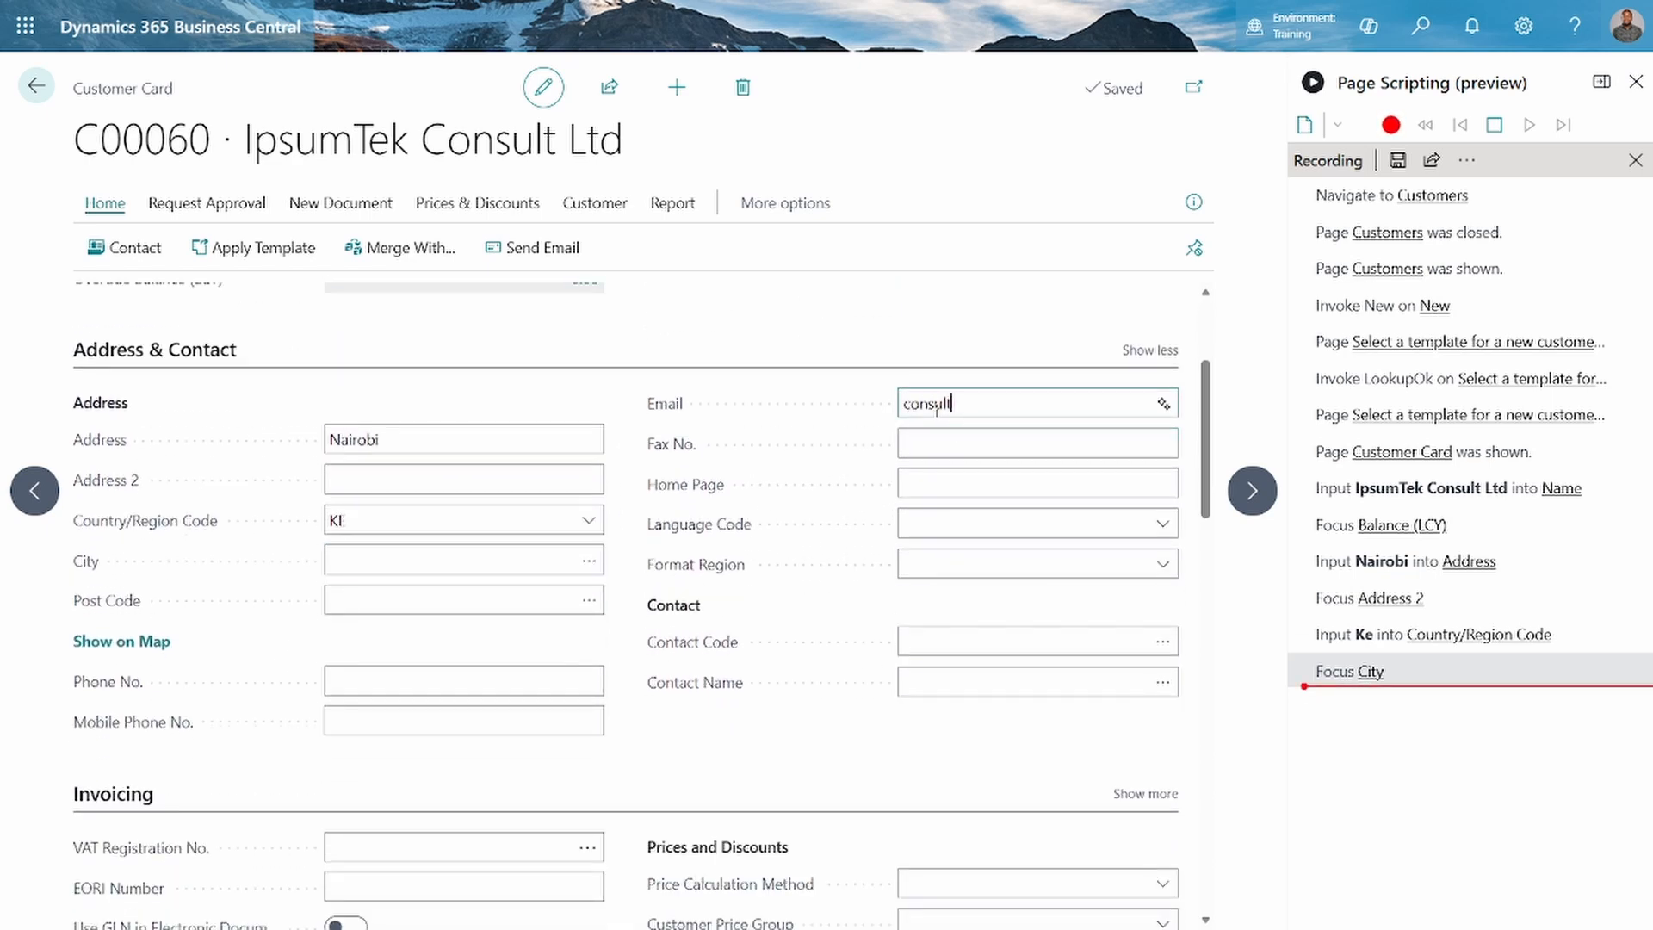
key(Tab)
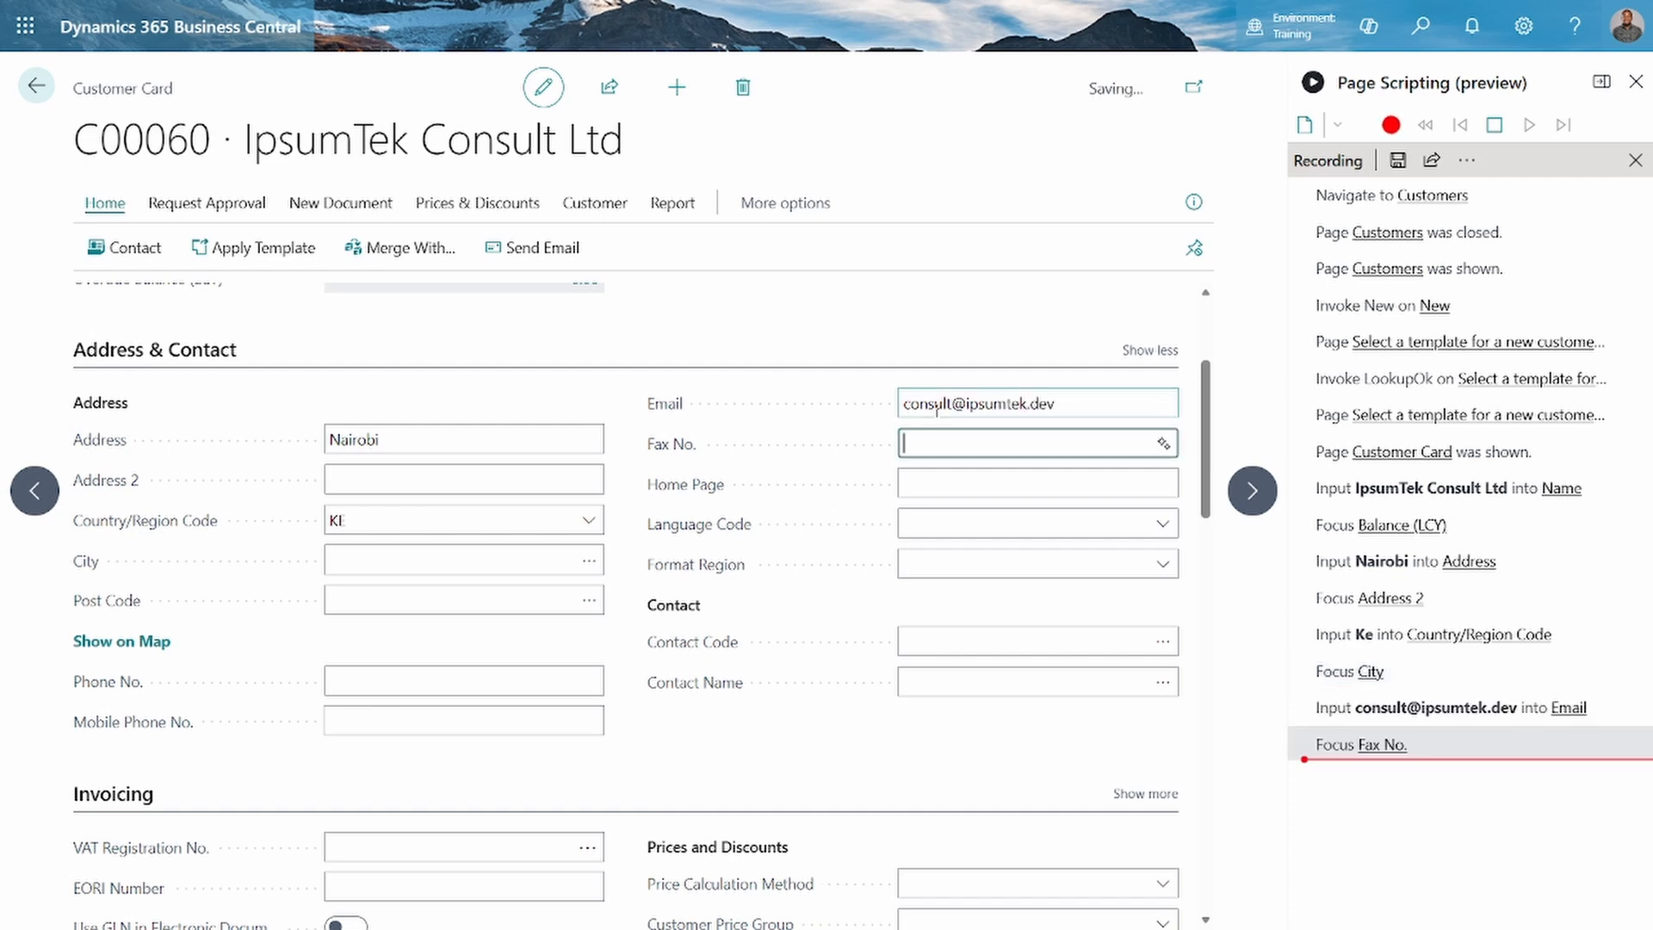
Show the additional Invoicing fields and review the customer's invoicing, payment and shipping settings
scroll(934, 413, down, 1)
scroll(930, 443, down, 3)
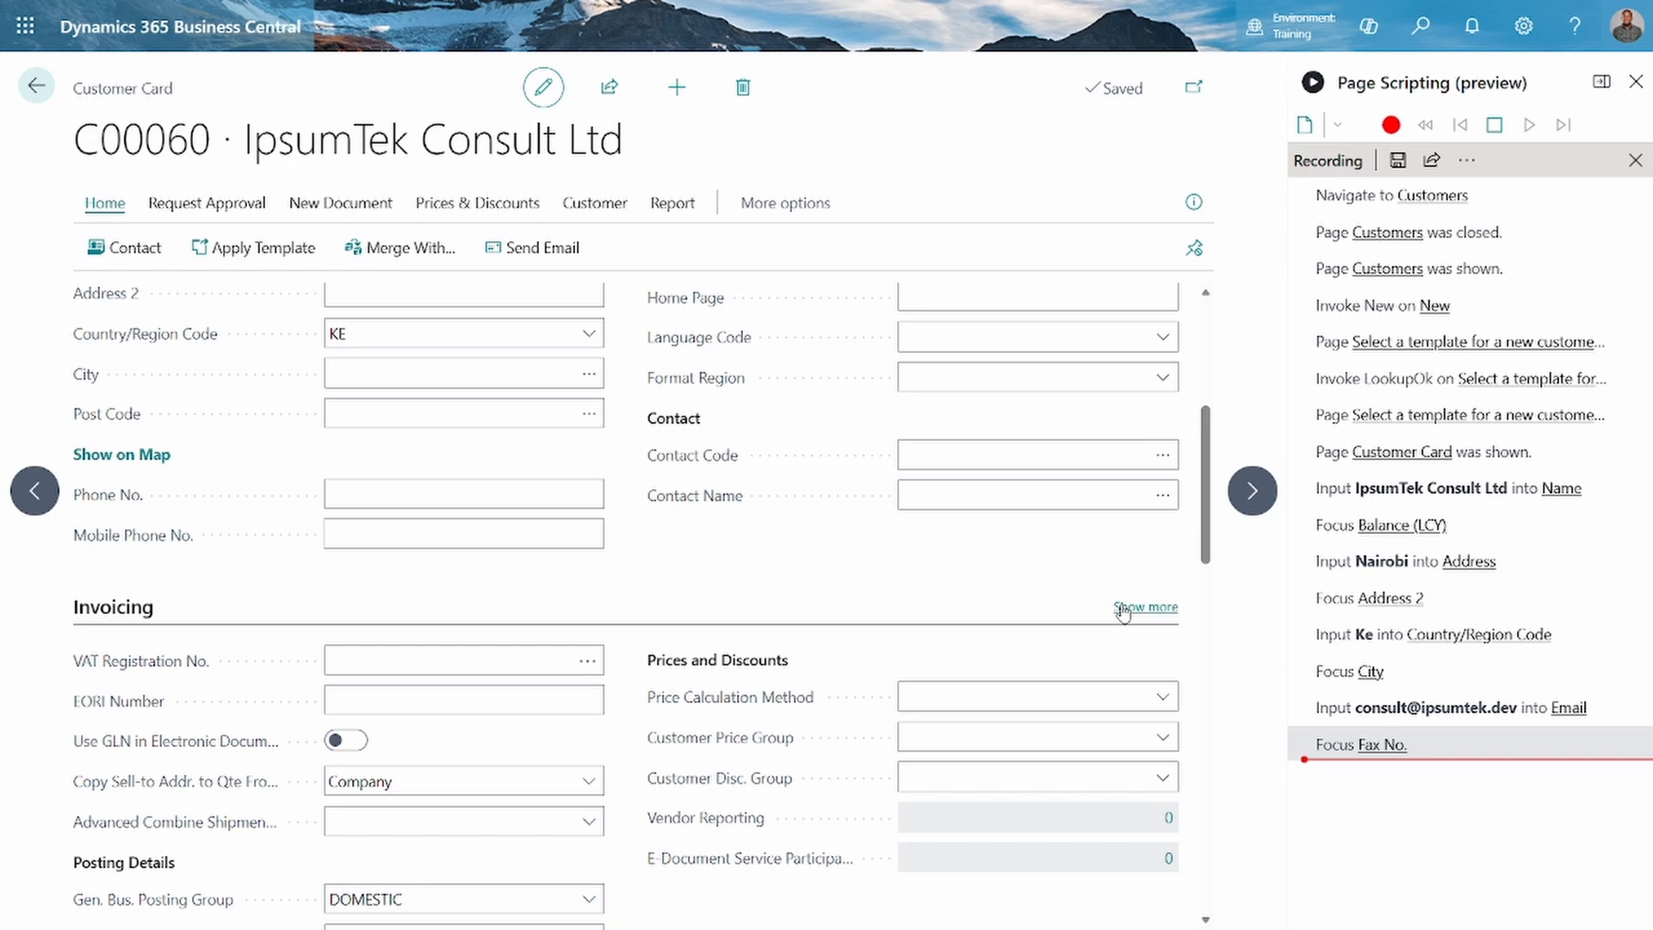
click(1136, 607)
scroll(1119, 606, down, 6)
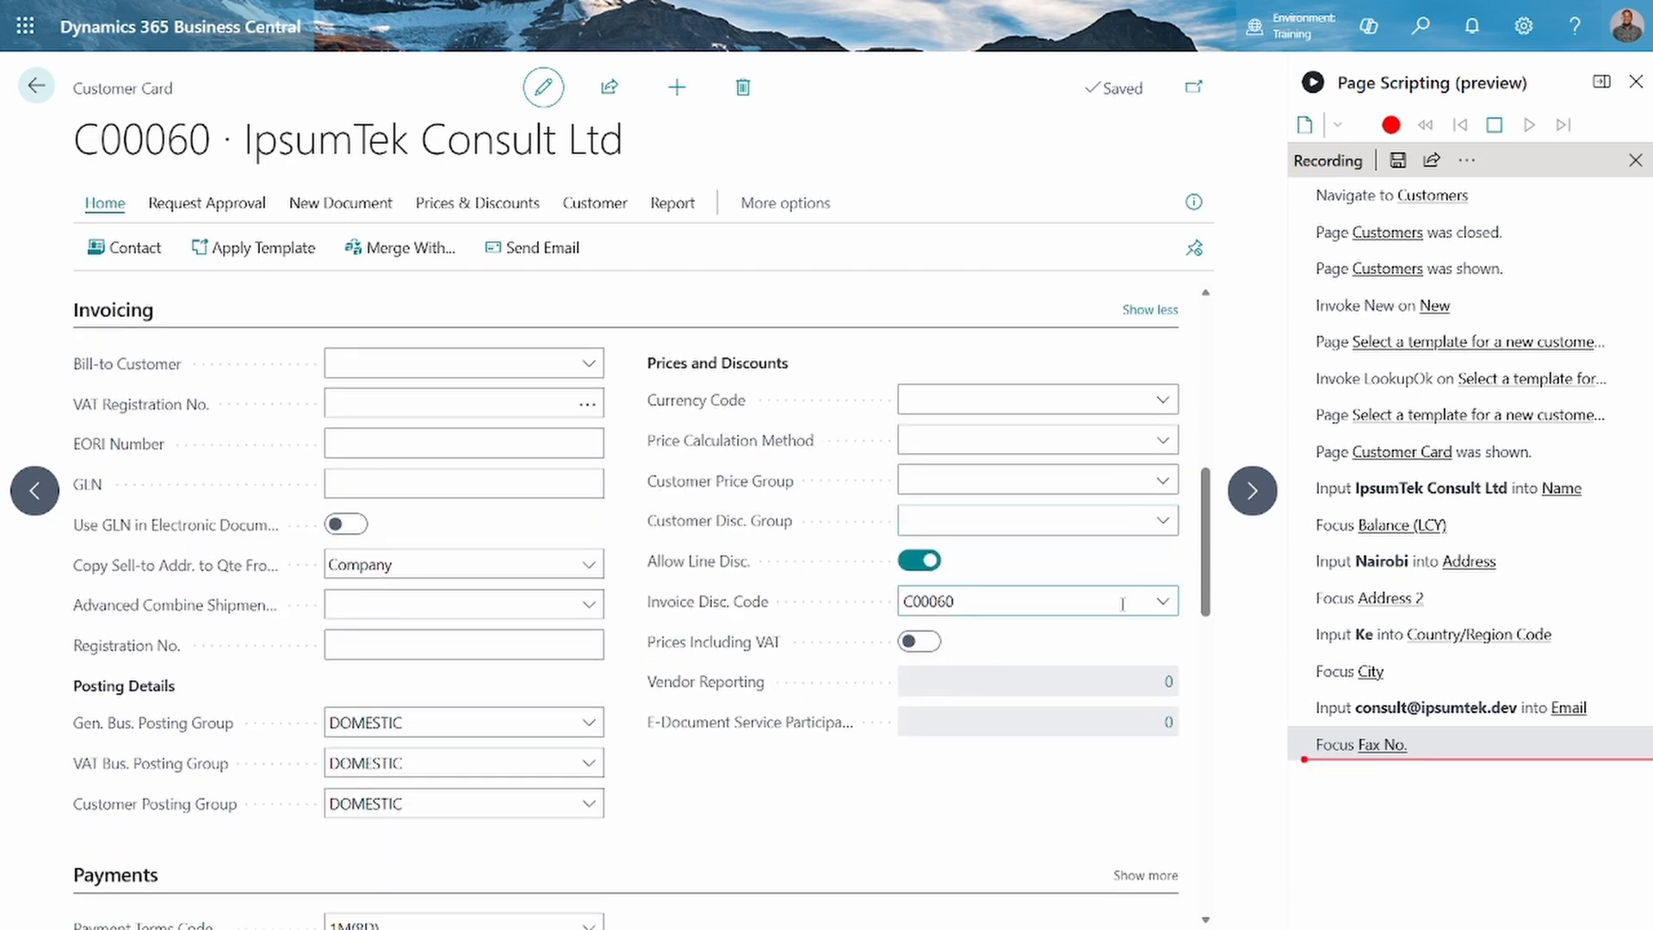
scroll(1123, 607, down, 3)
scroll(1124, 609, up, 2)
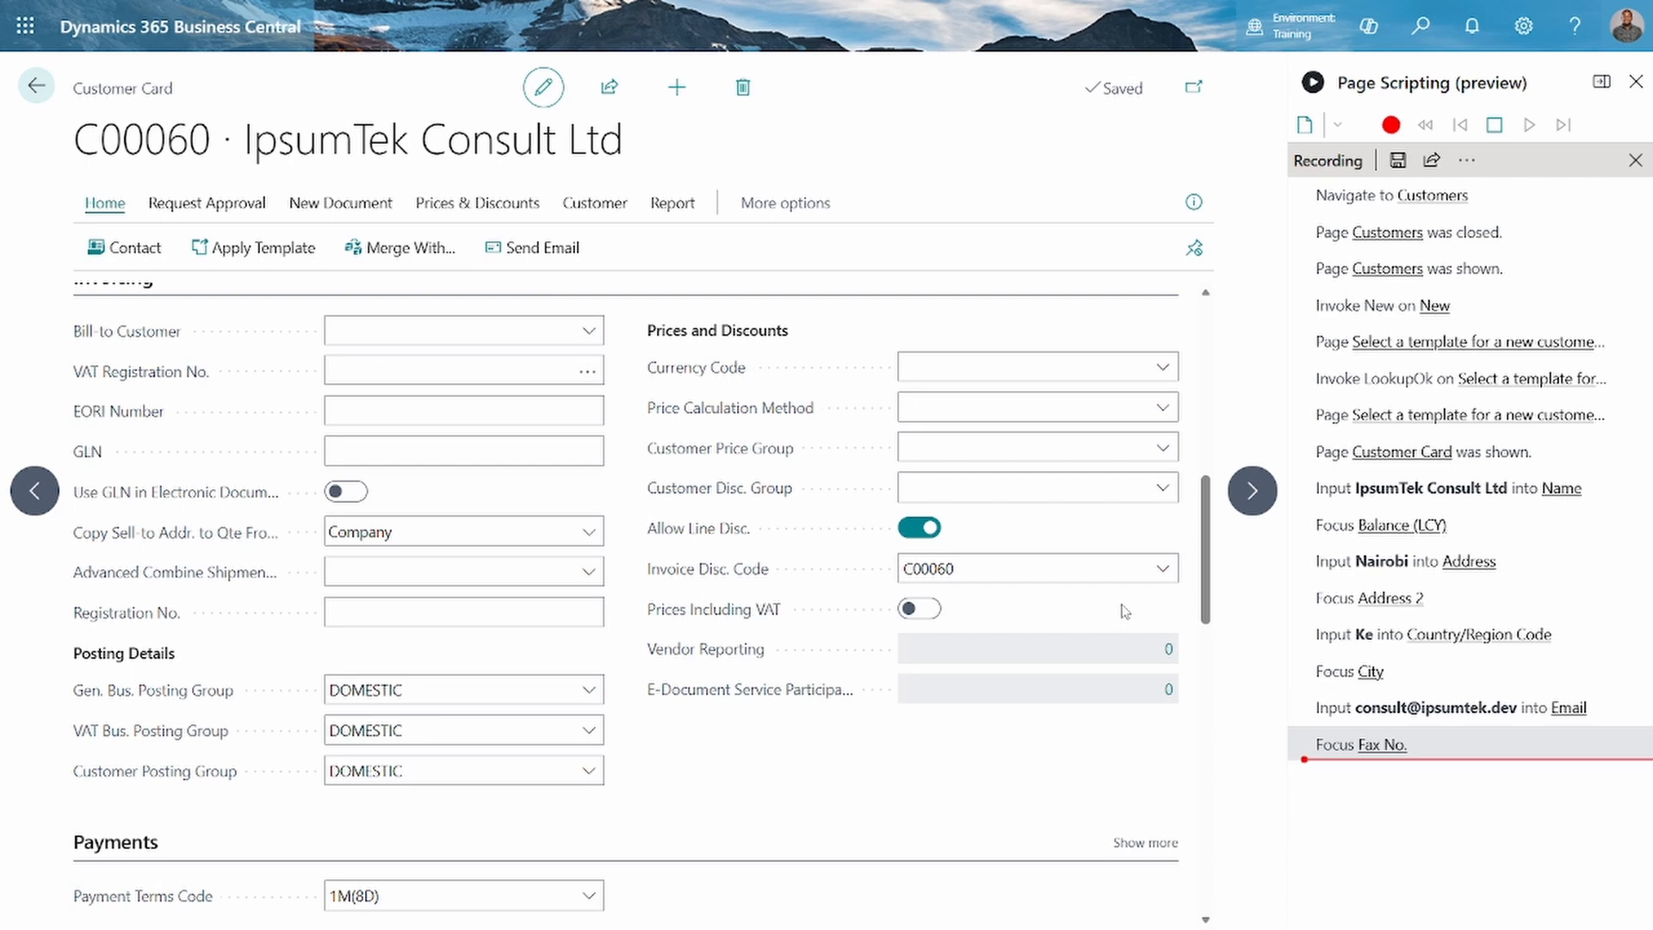
scroll(1124, 611, down, 1)
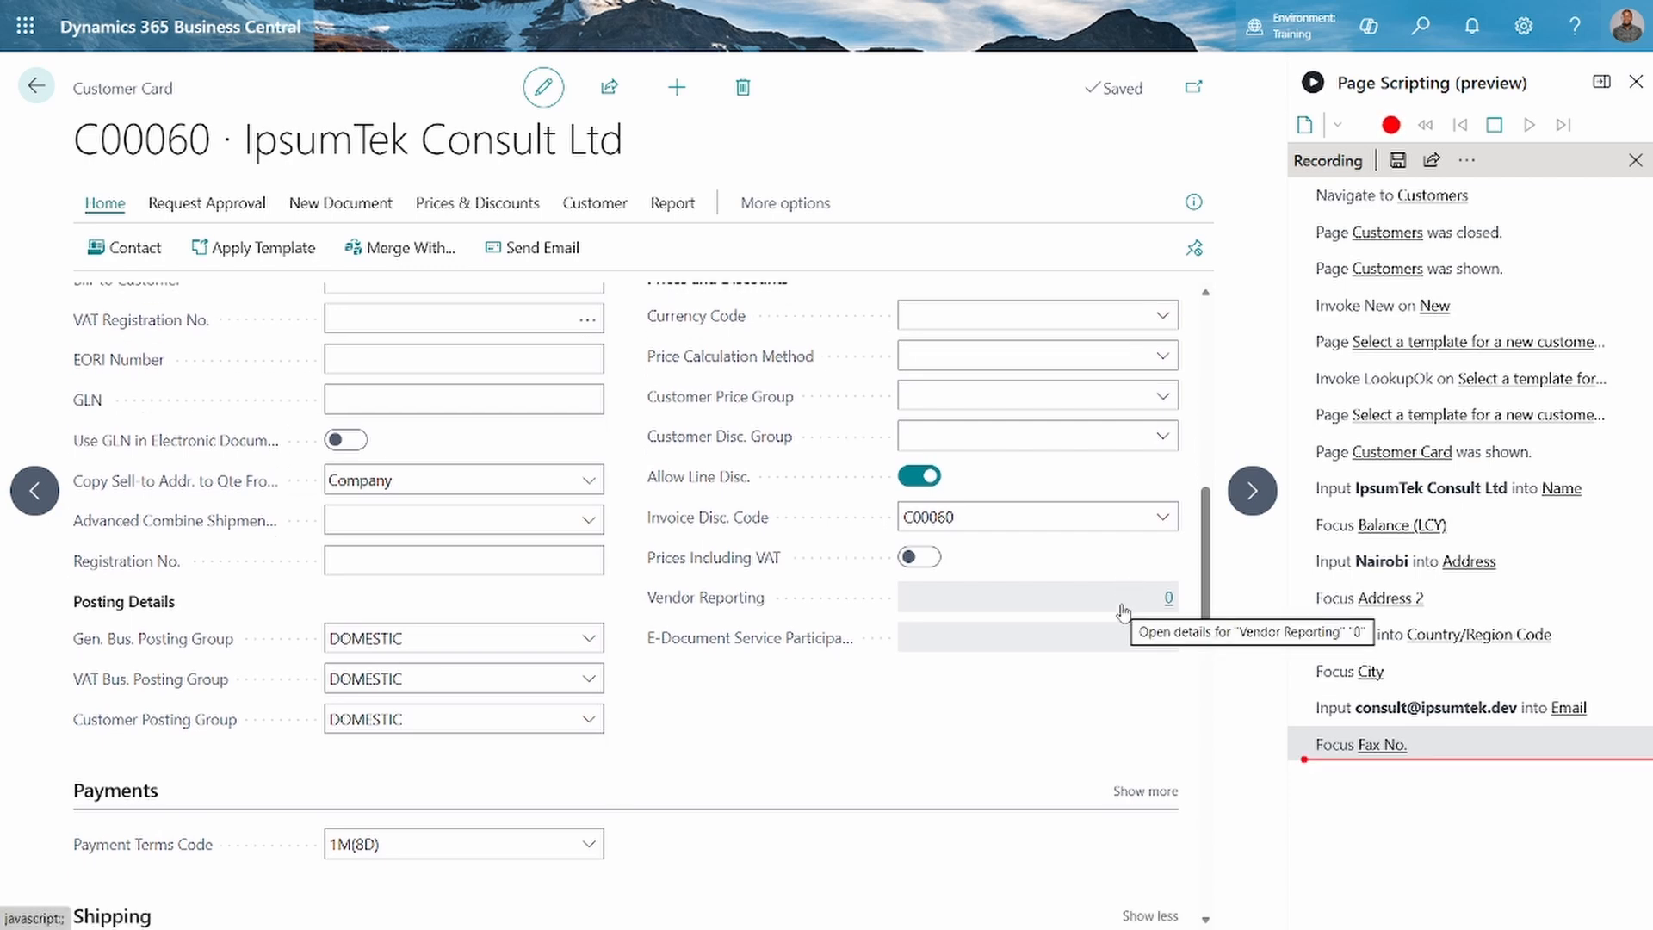
scroll(1124, 611, down, 4)
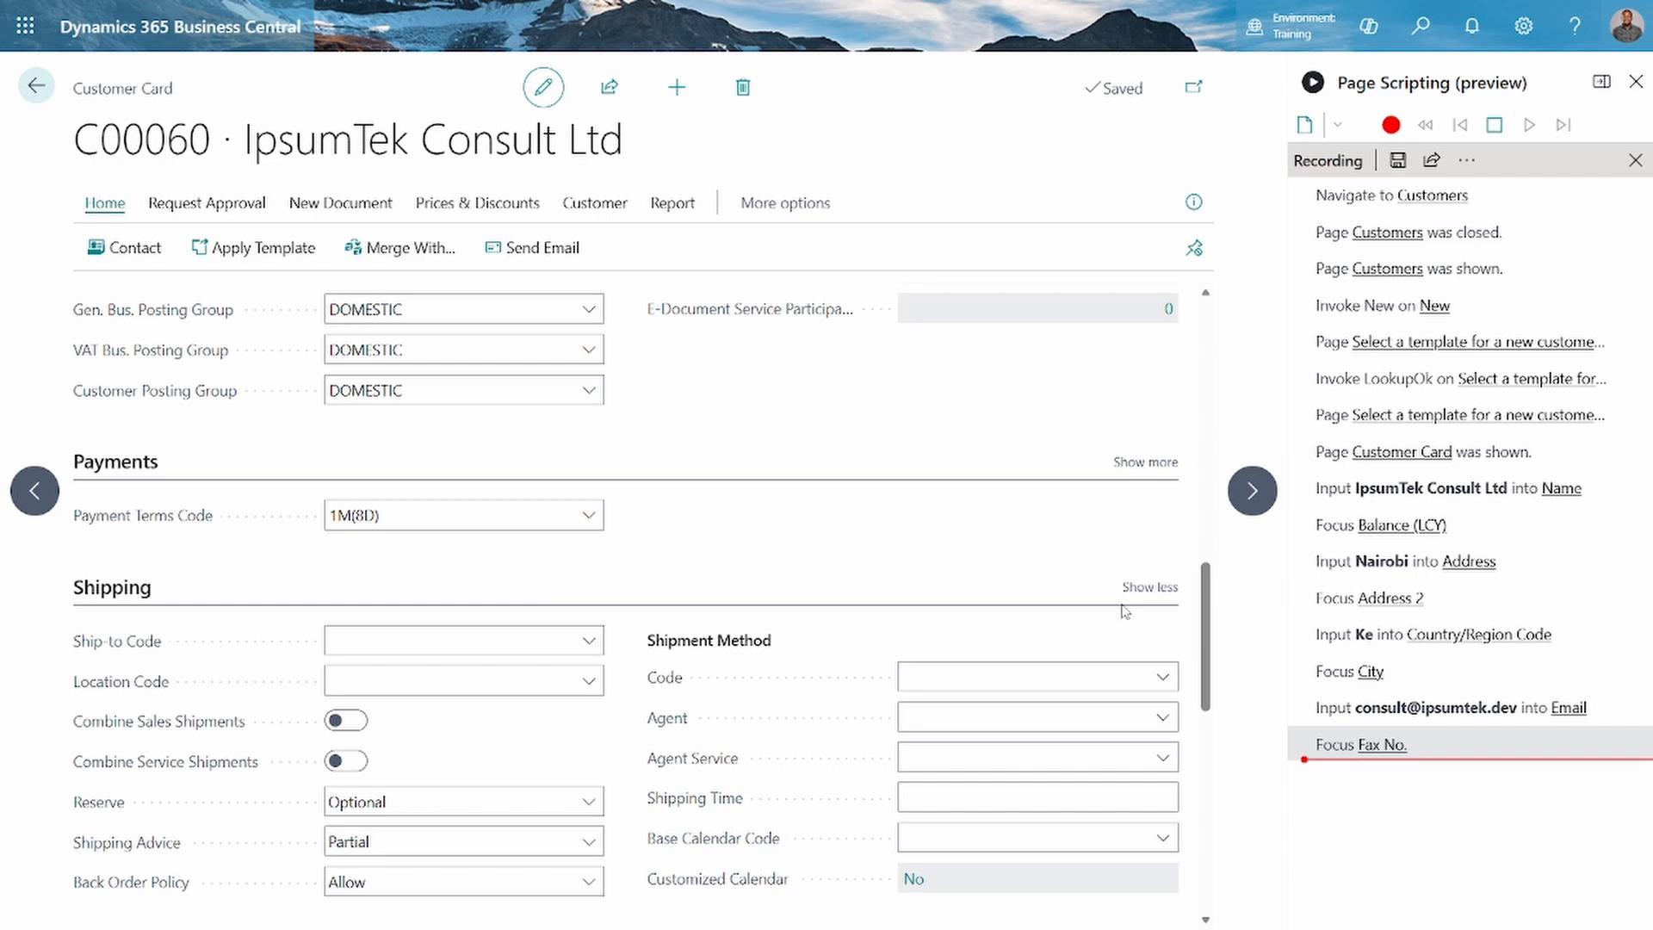
scroll(1124, 611, down, 2)
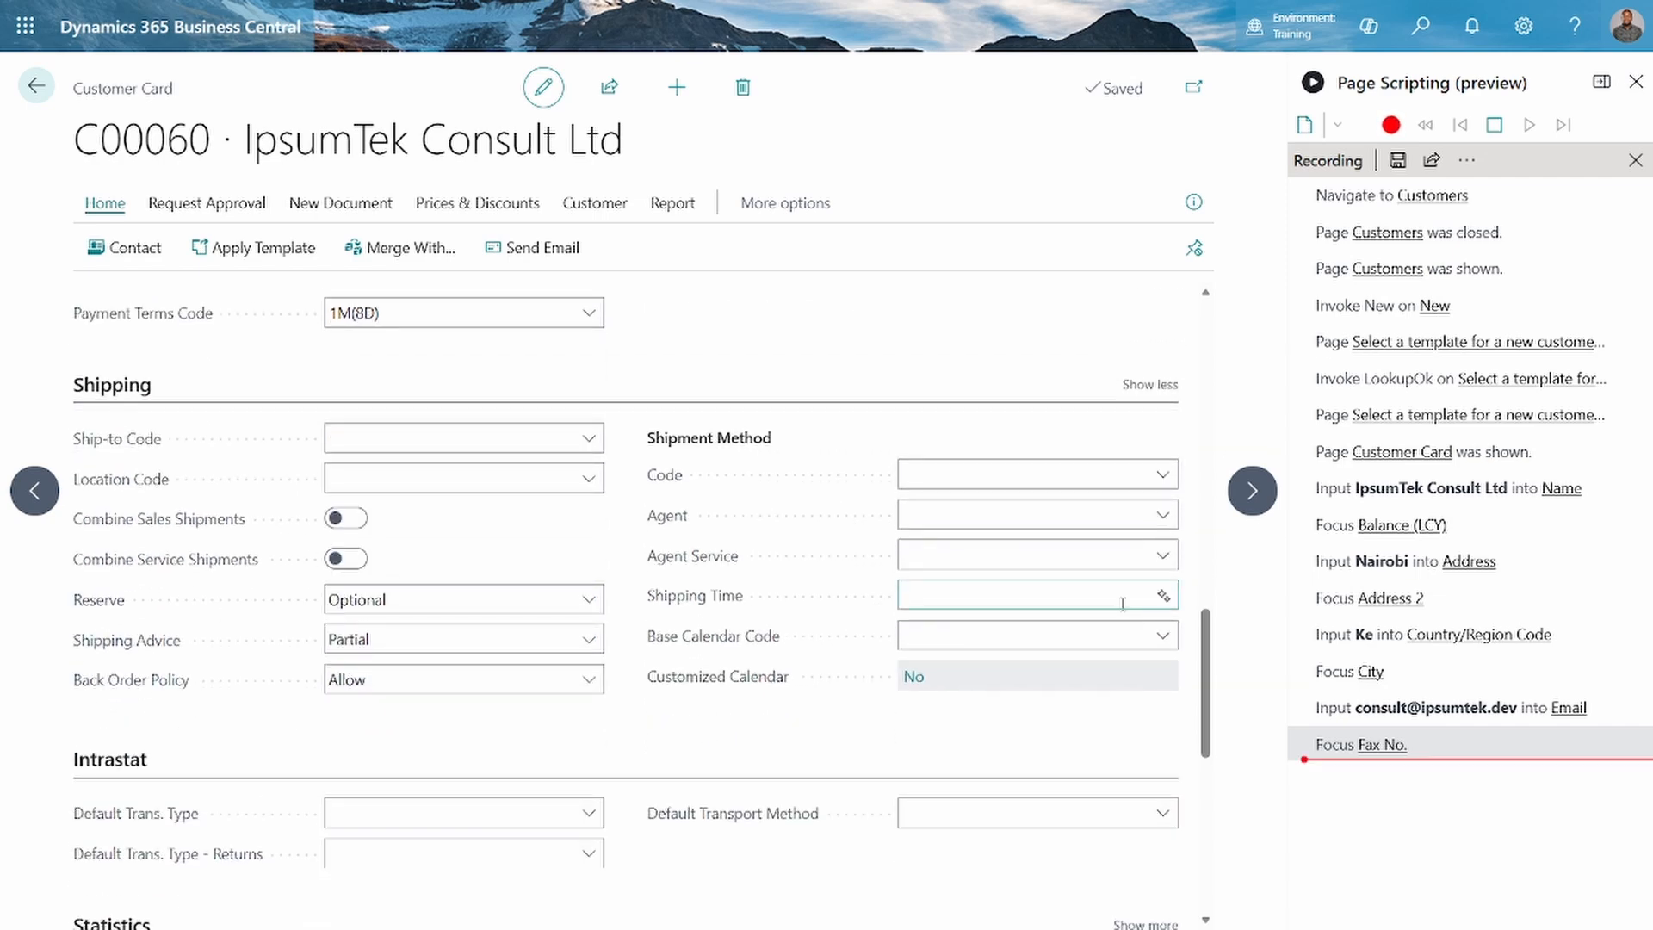
Show the additional Statistics fields on the customer card and review the Intrastat, balance, payment and sales figures
scroll(1123, 604, down, 3)
scroll(1123, 611, down, 3)
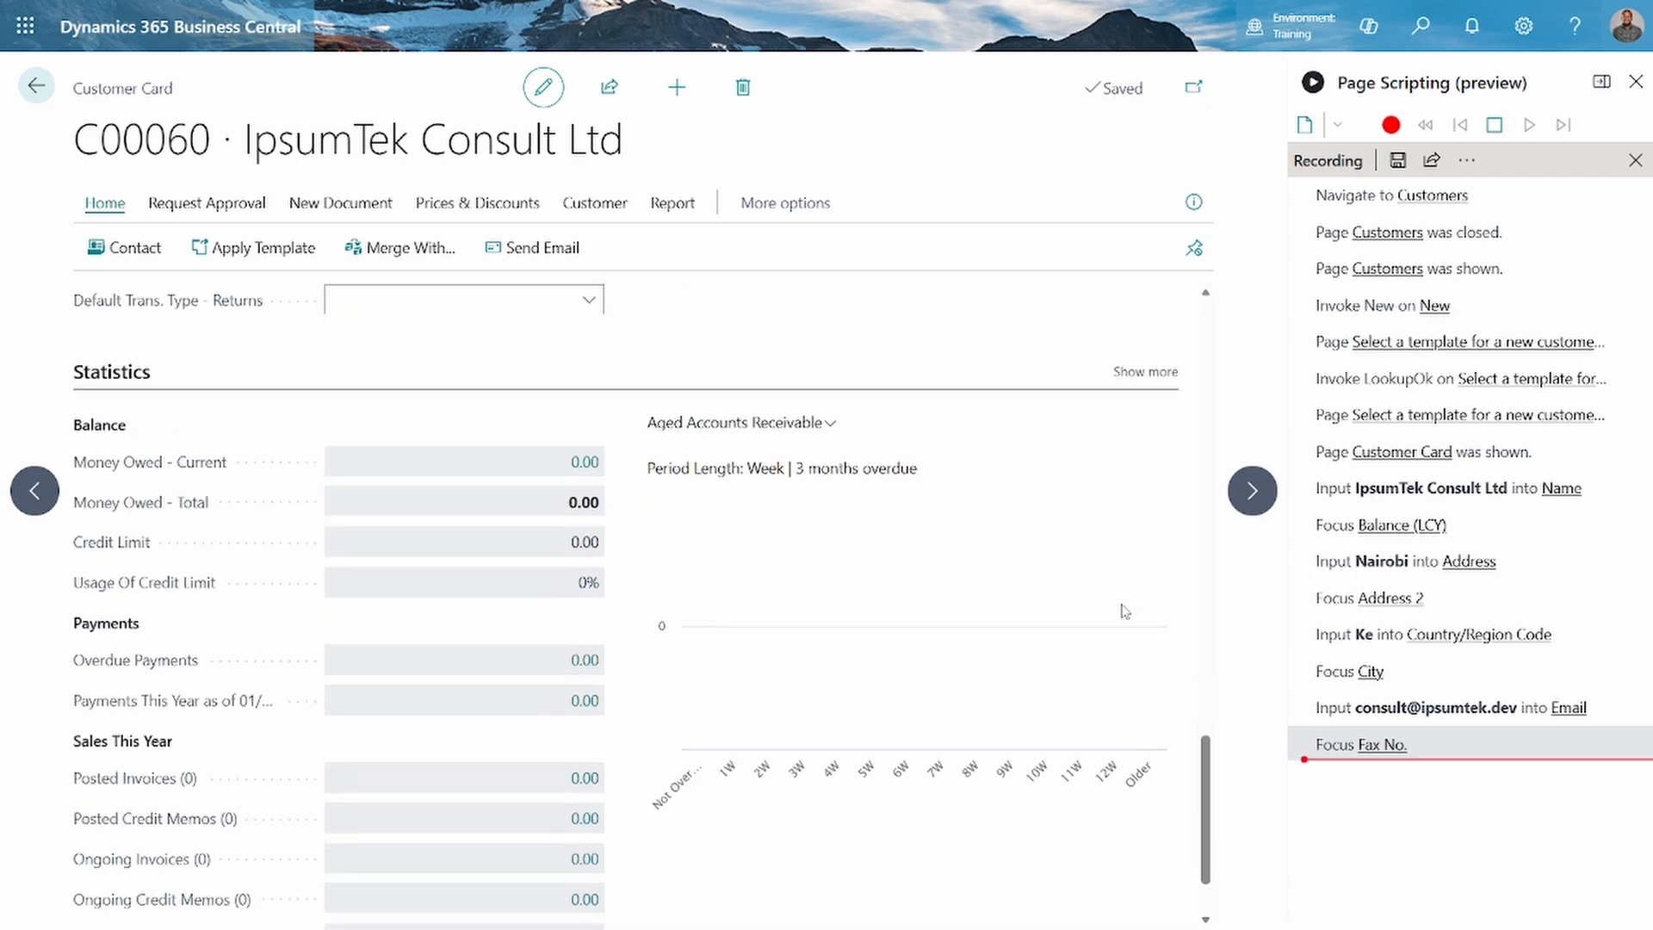
click(1143, 372)
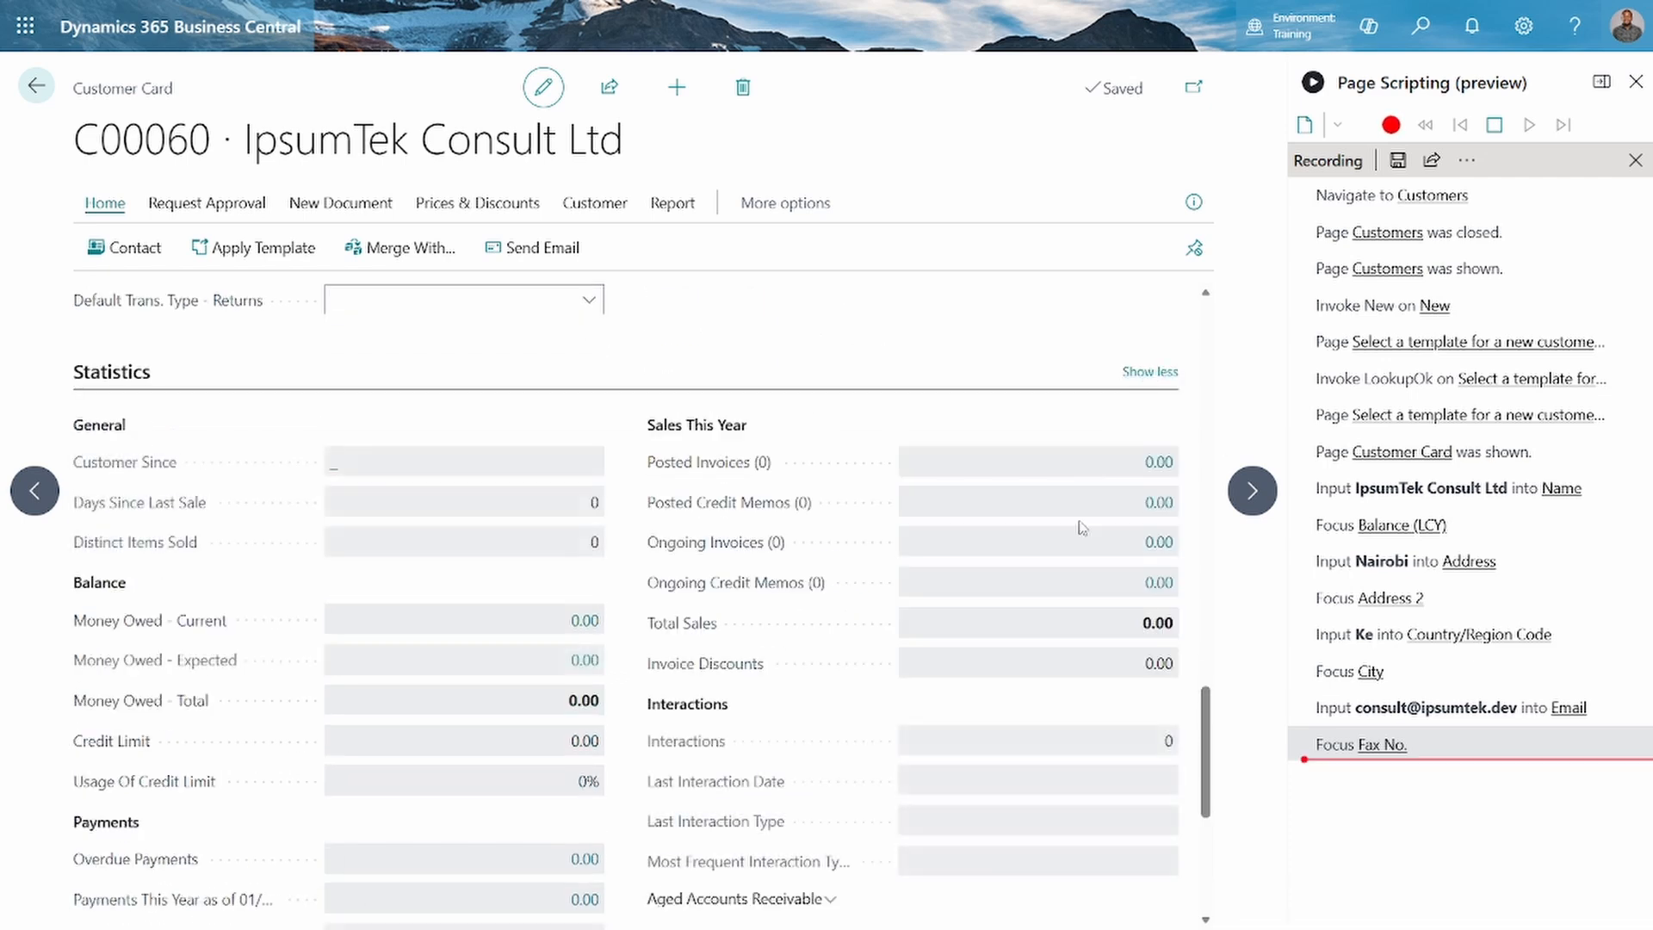
scroll(1082, 528, down, 3)
scroll(1043, 622, down, 2)
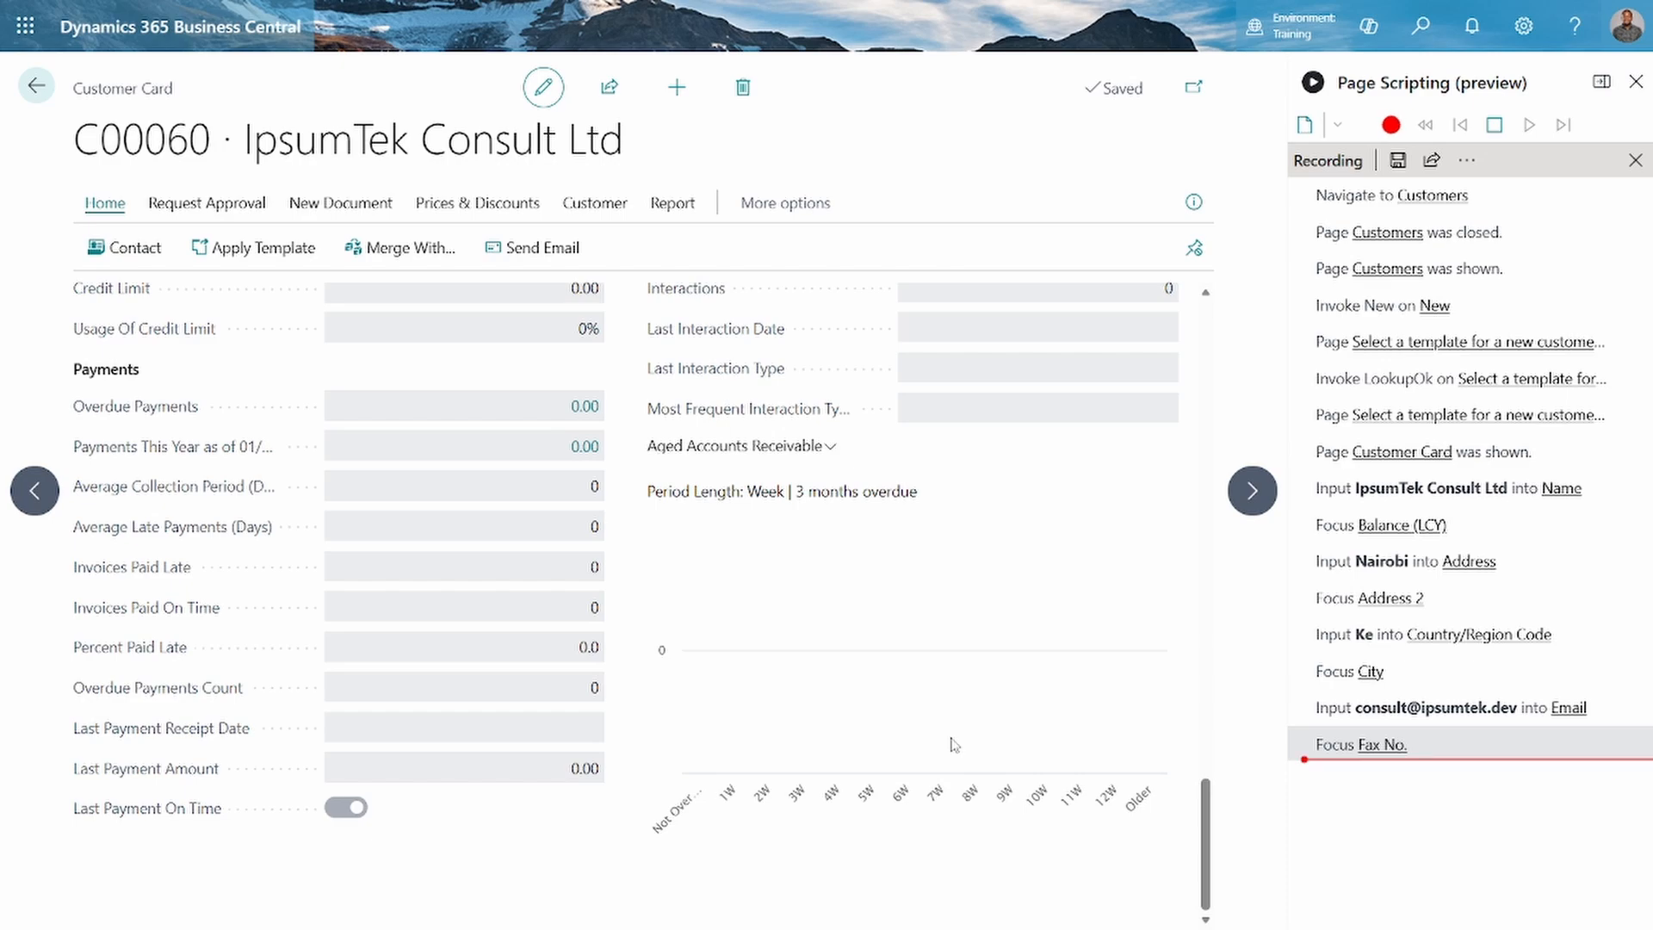
scroll(815, 738, up, 14)
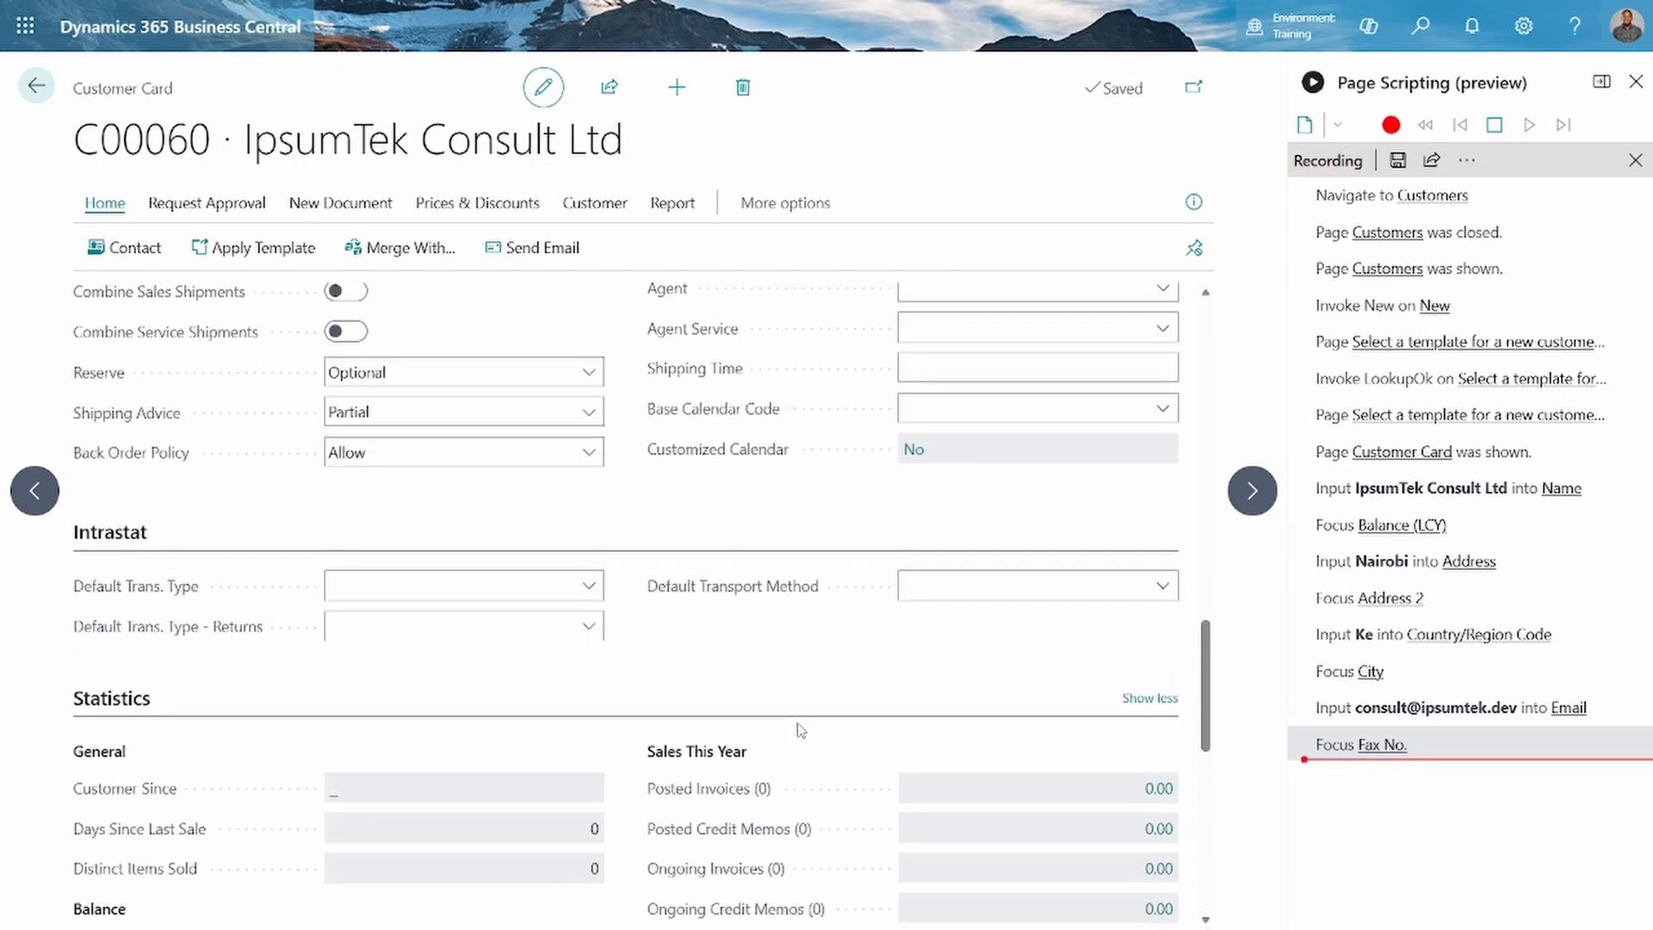
scroll(800, 730, up, 12)
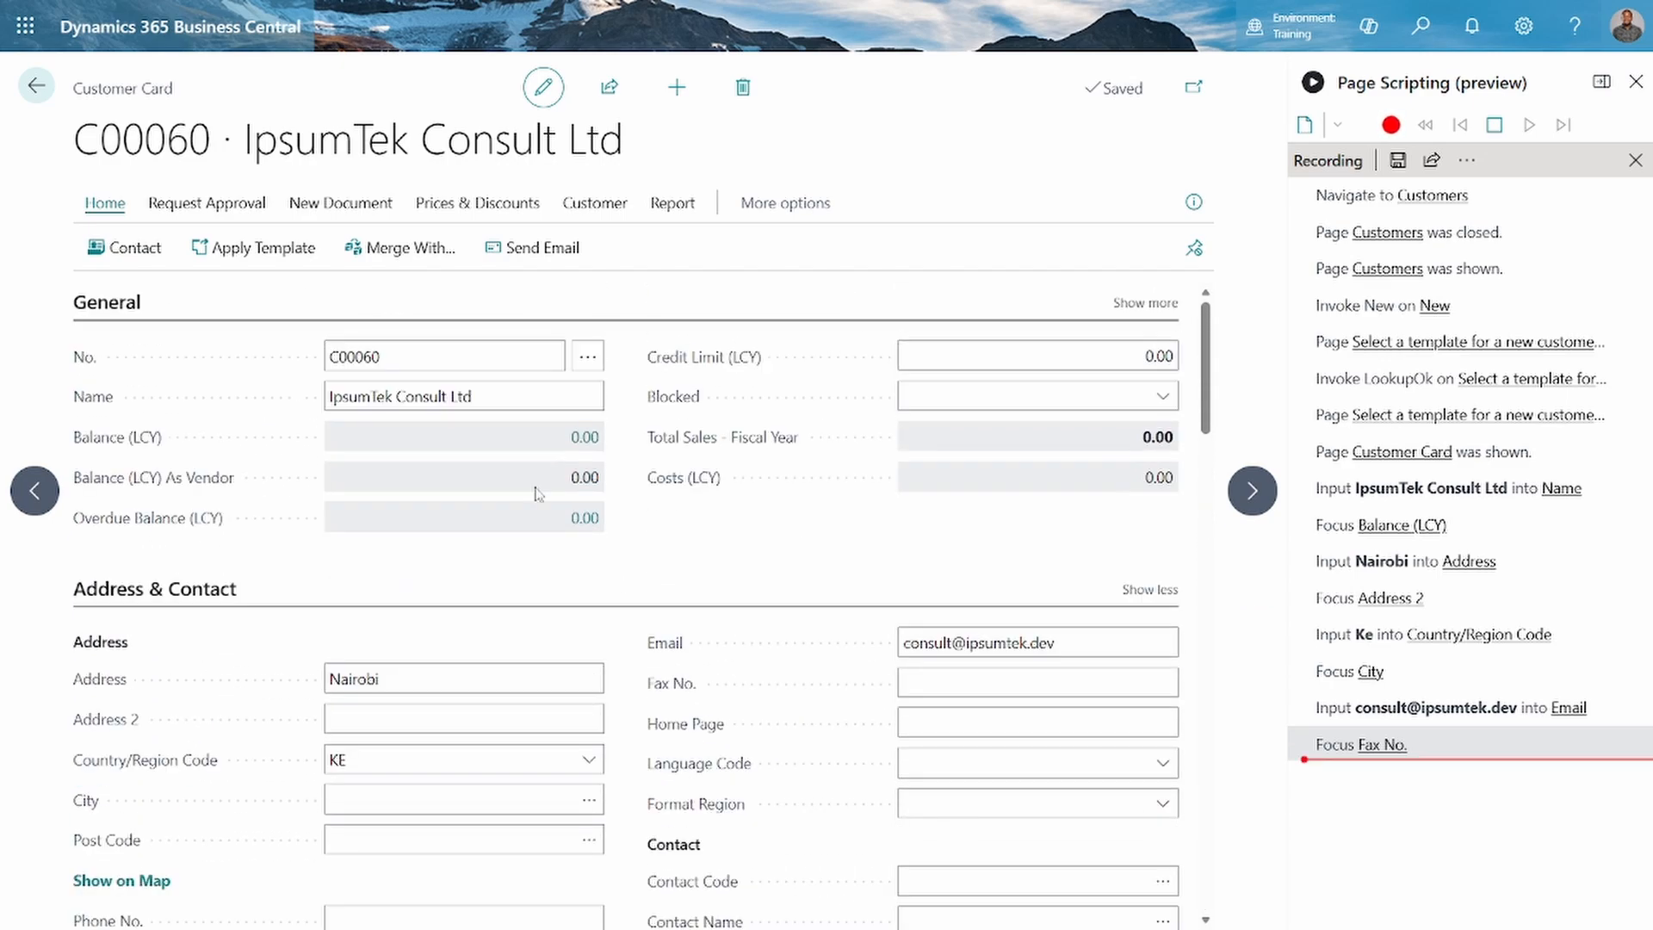
Create a new sales order for the customer directly from the customer card
click(206, 205)
click(109, 211)
click(315, 204)
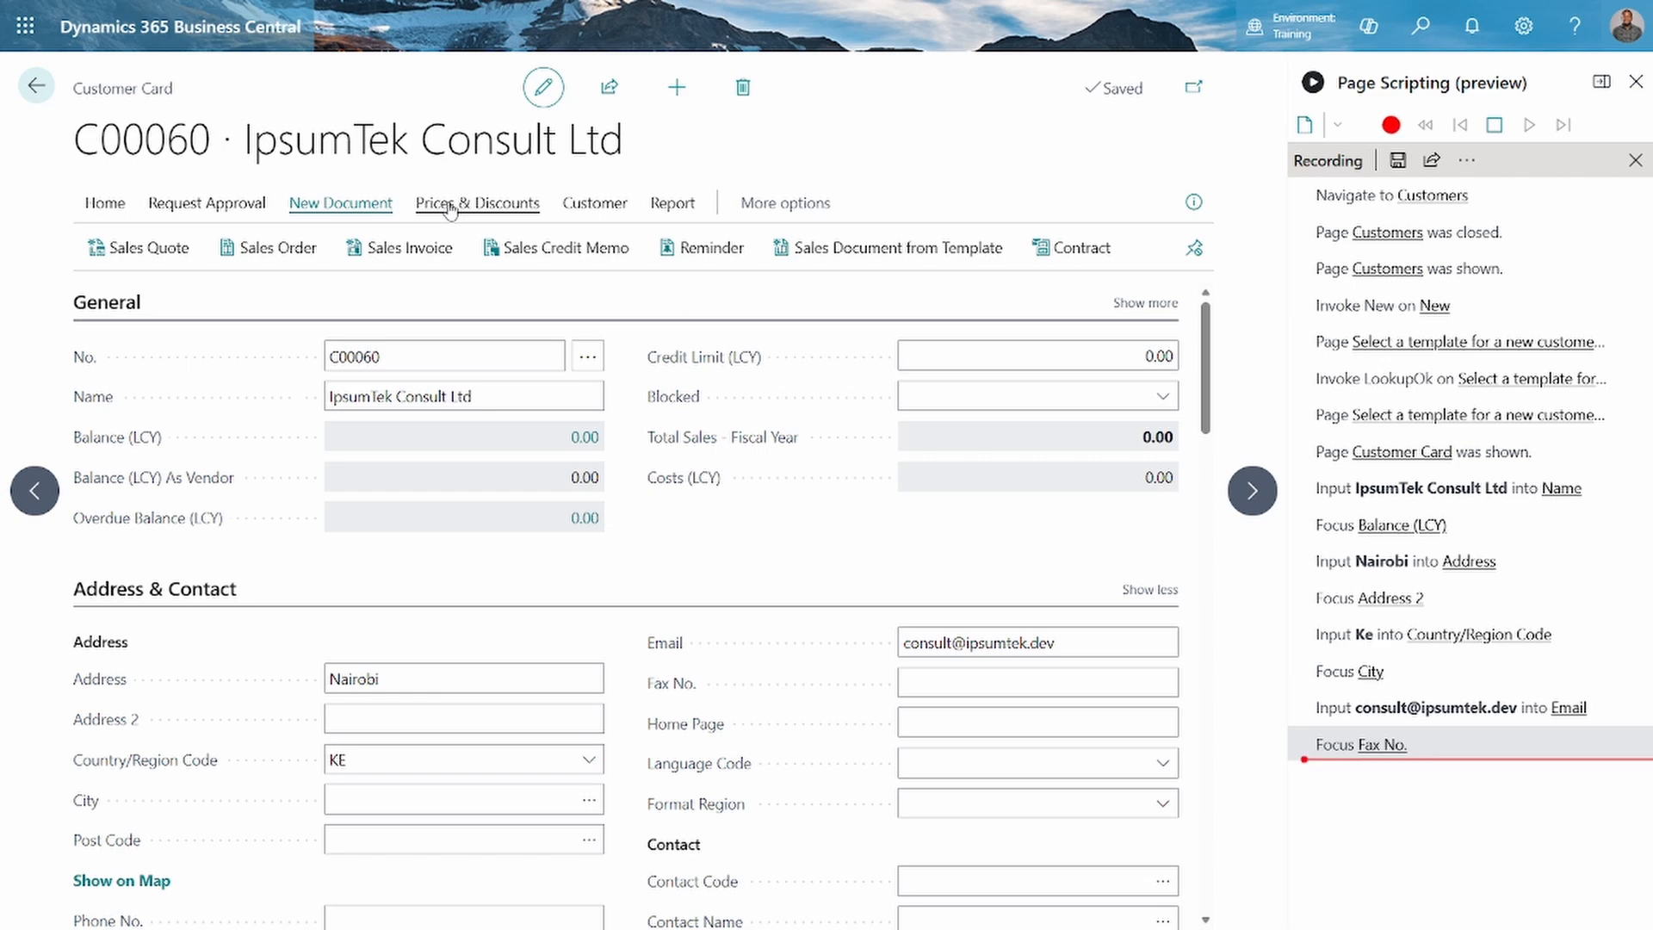
click(277, 251)
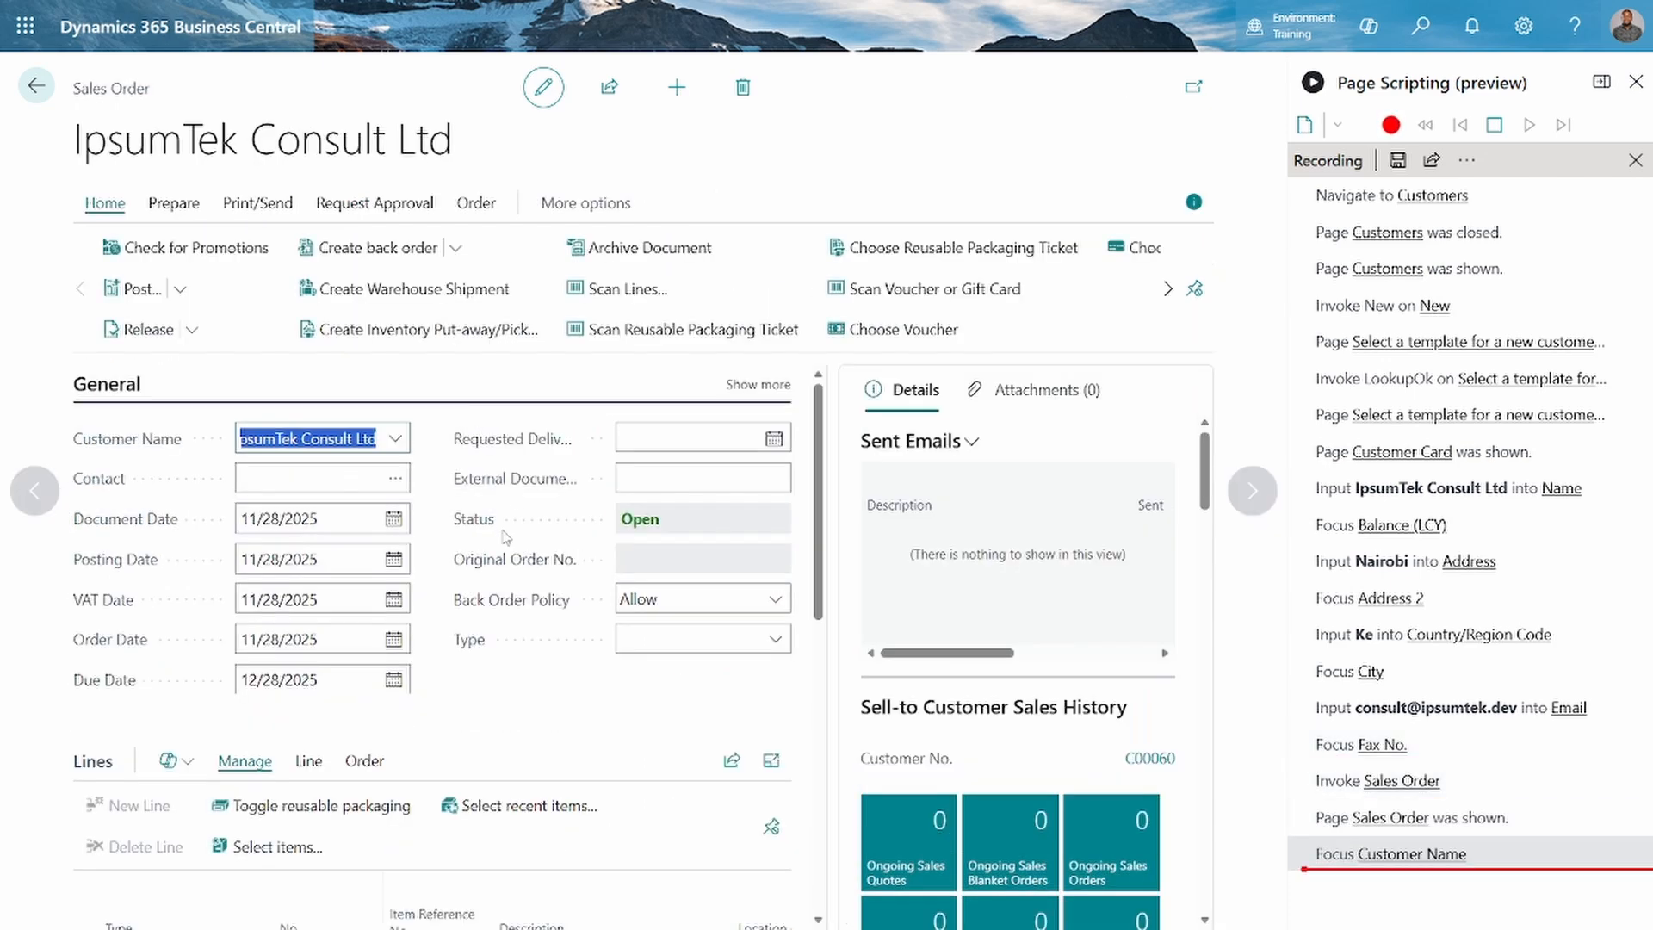
Add item 1900-S, PARIS Guest Chair, black, to the first line of the sales order, keeping the line type as Item
scroll(506, 538, down, 2)
scroll(506, 538, up, 1)
scroll(505, 539, up, 1)
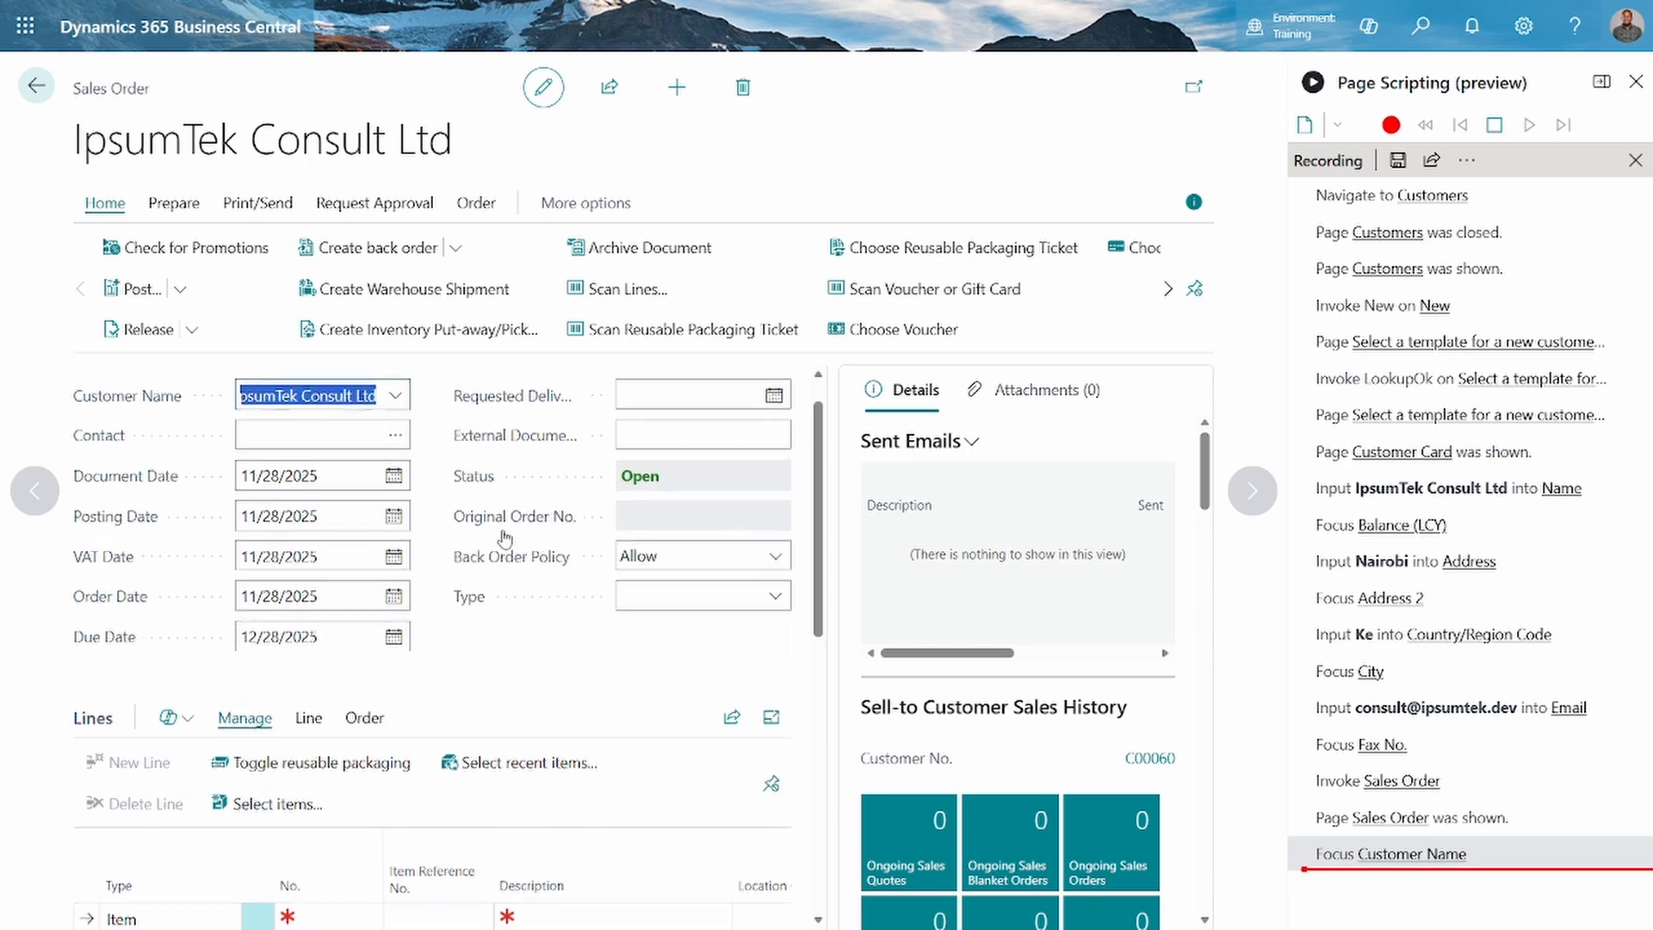
scroll(504, 537, down, 1)
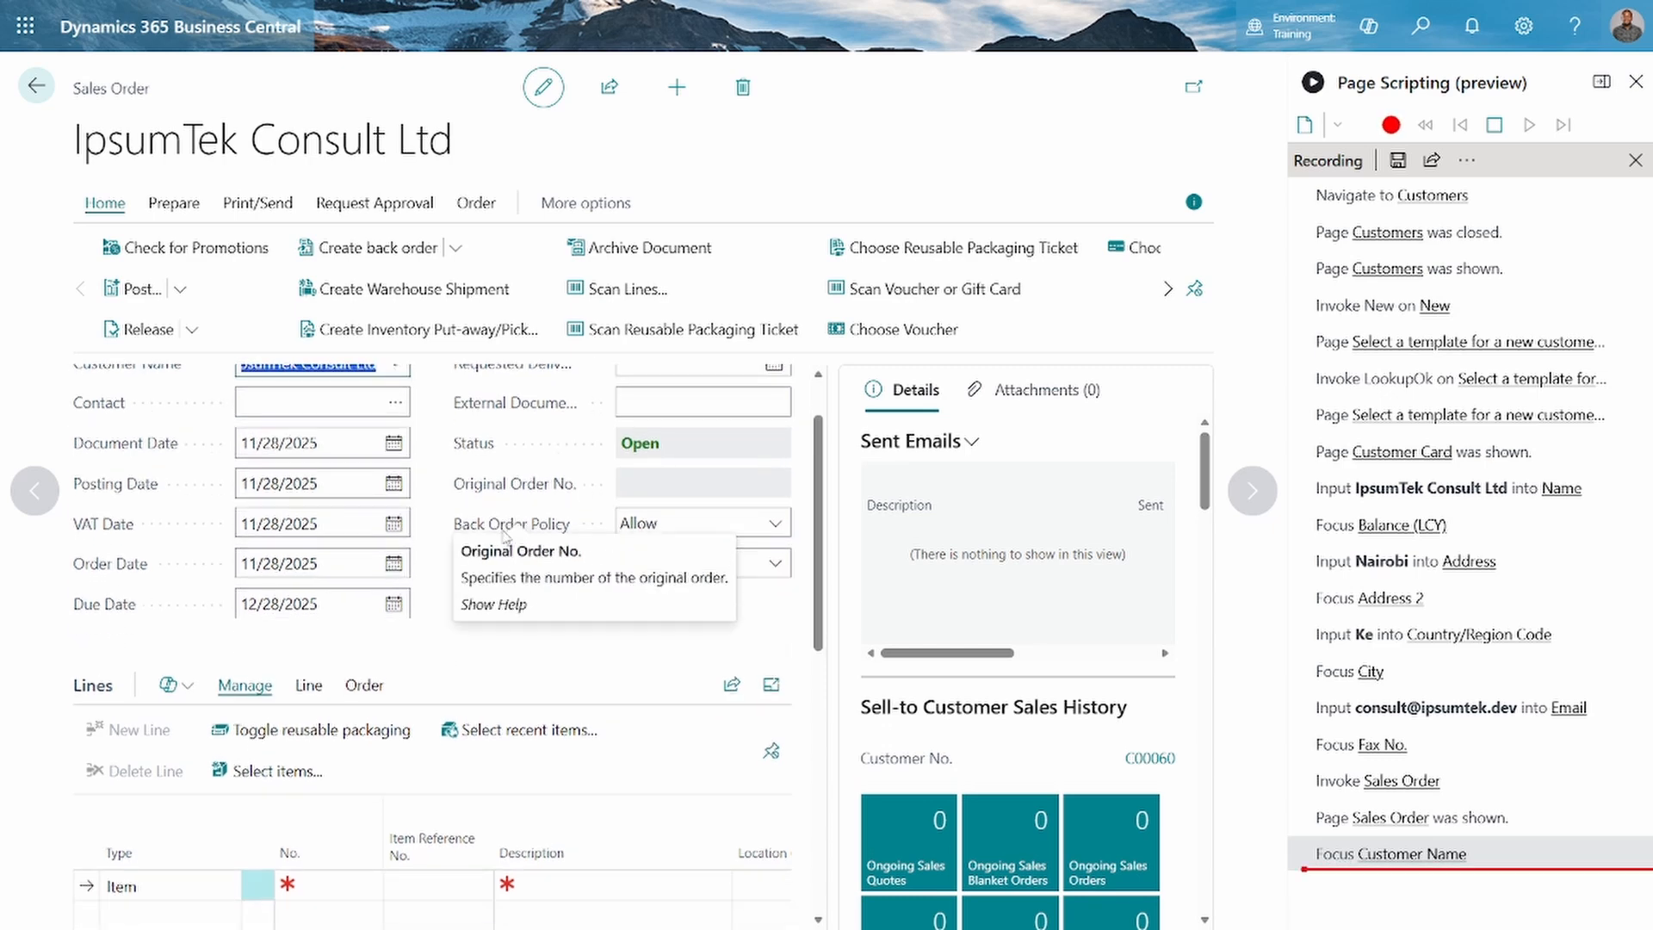
scroll(459, 632, up, 1)
scroll(459, 632, down, 3)
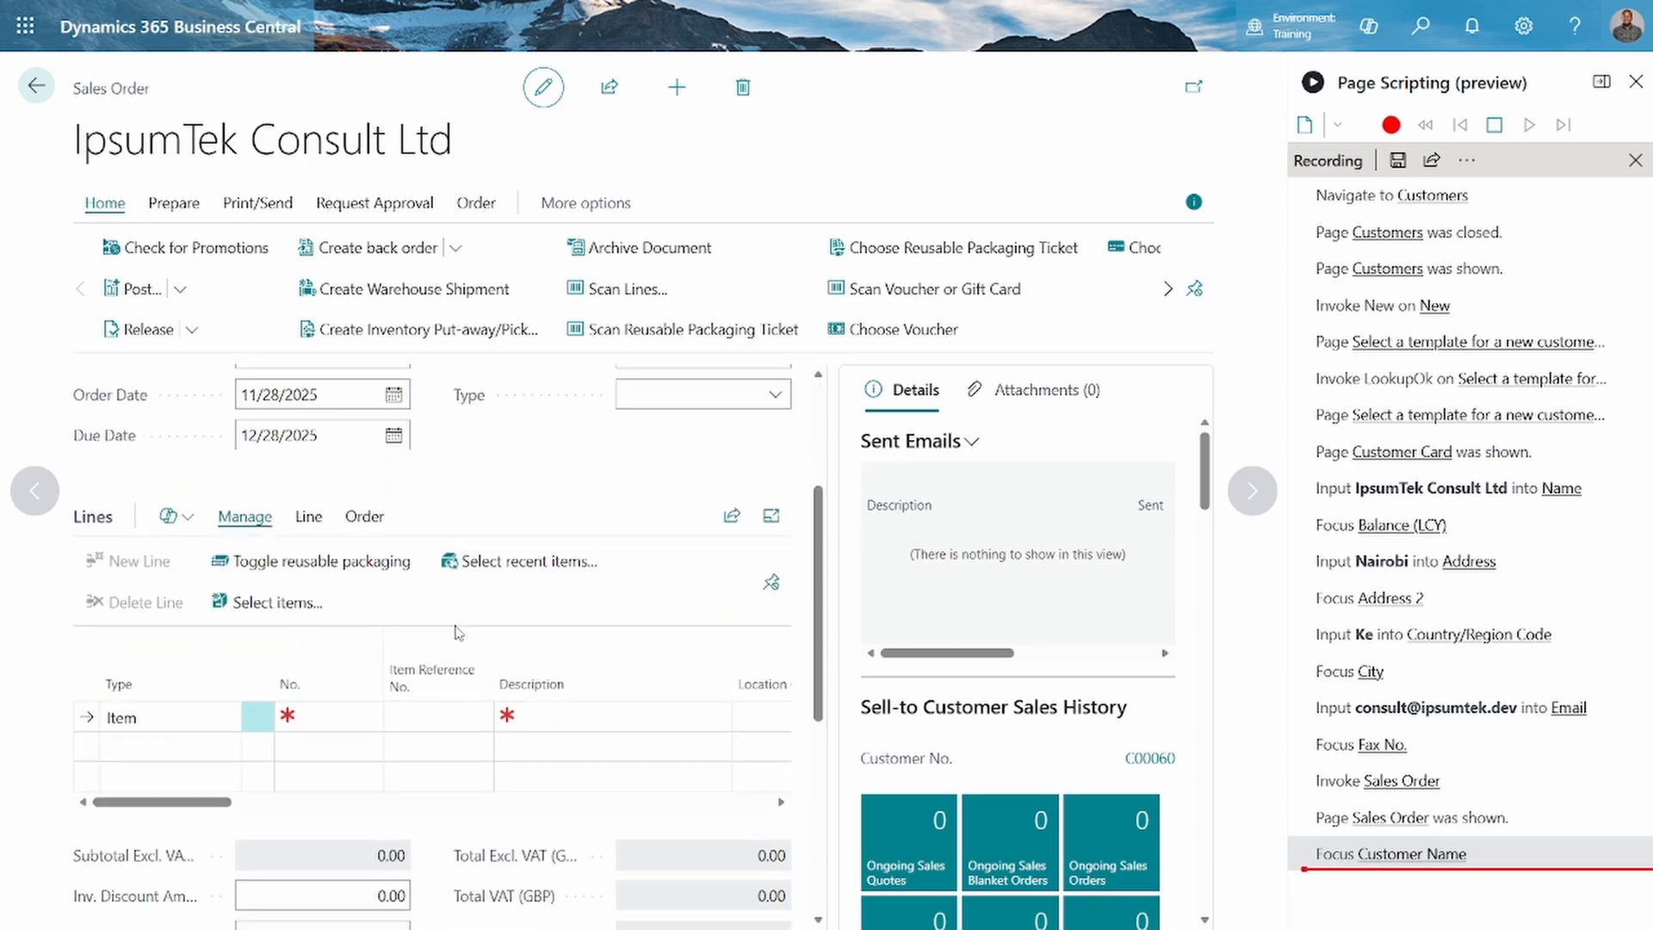
click(225, 713)
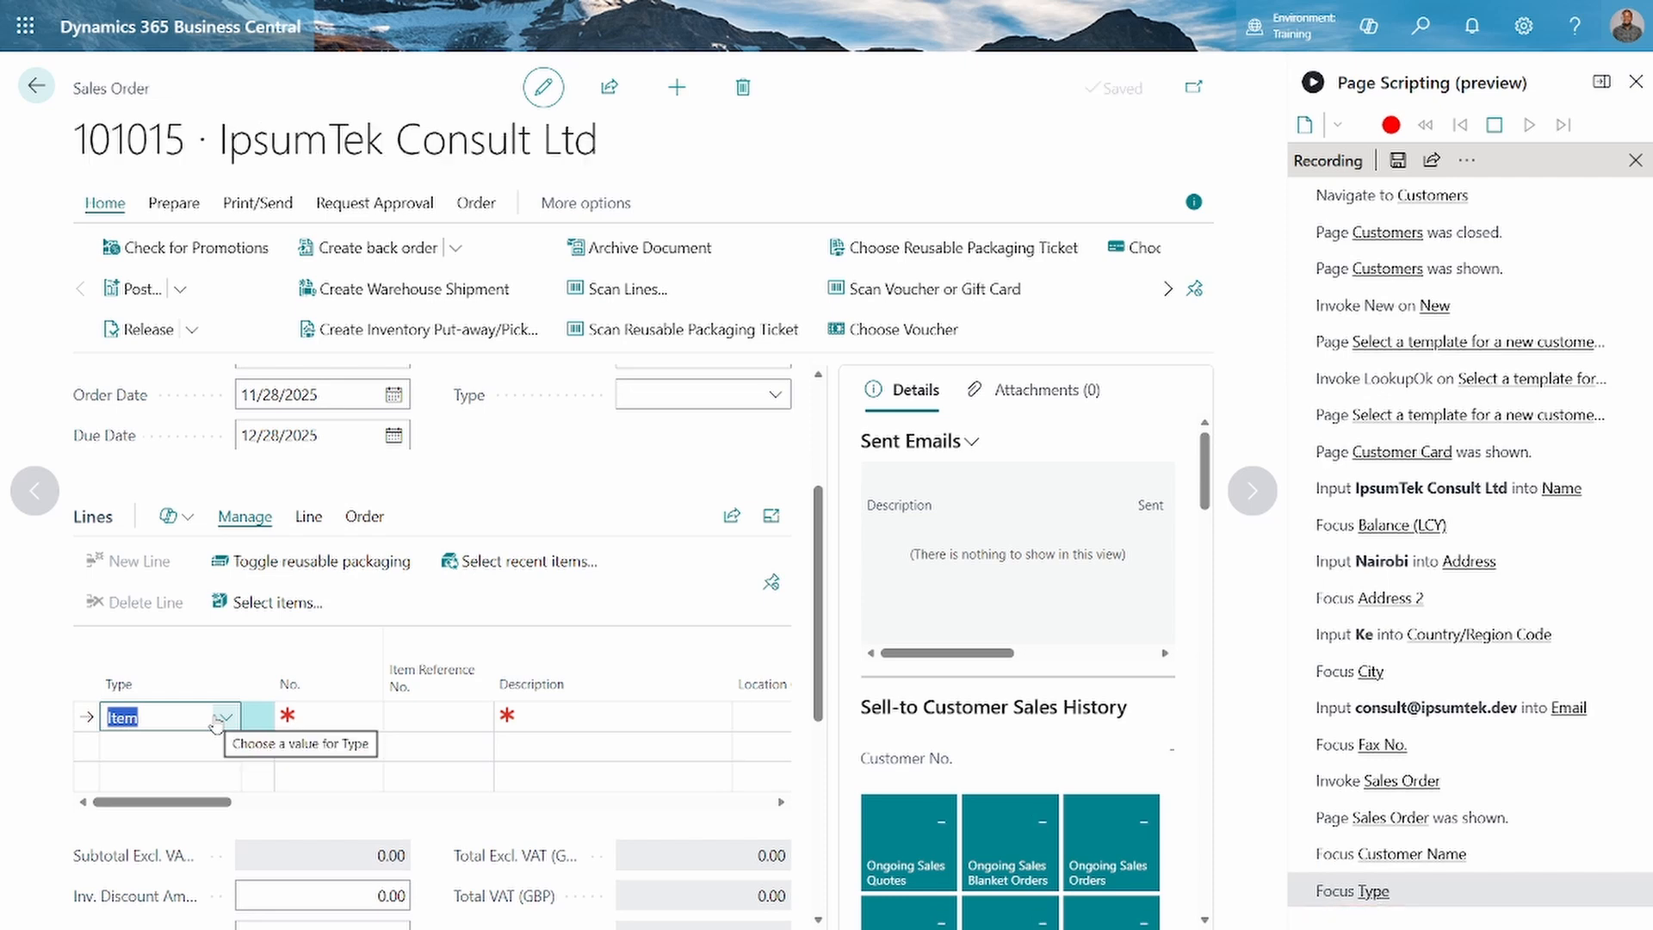
click(225, 720)
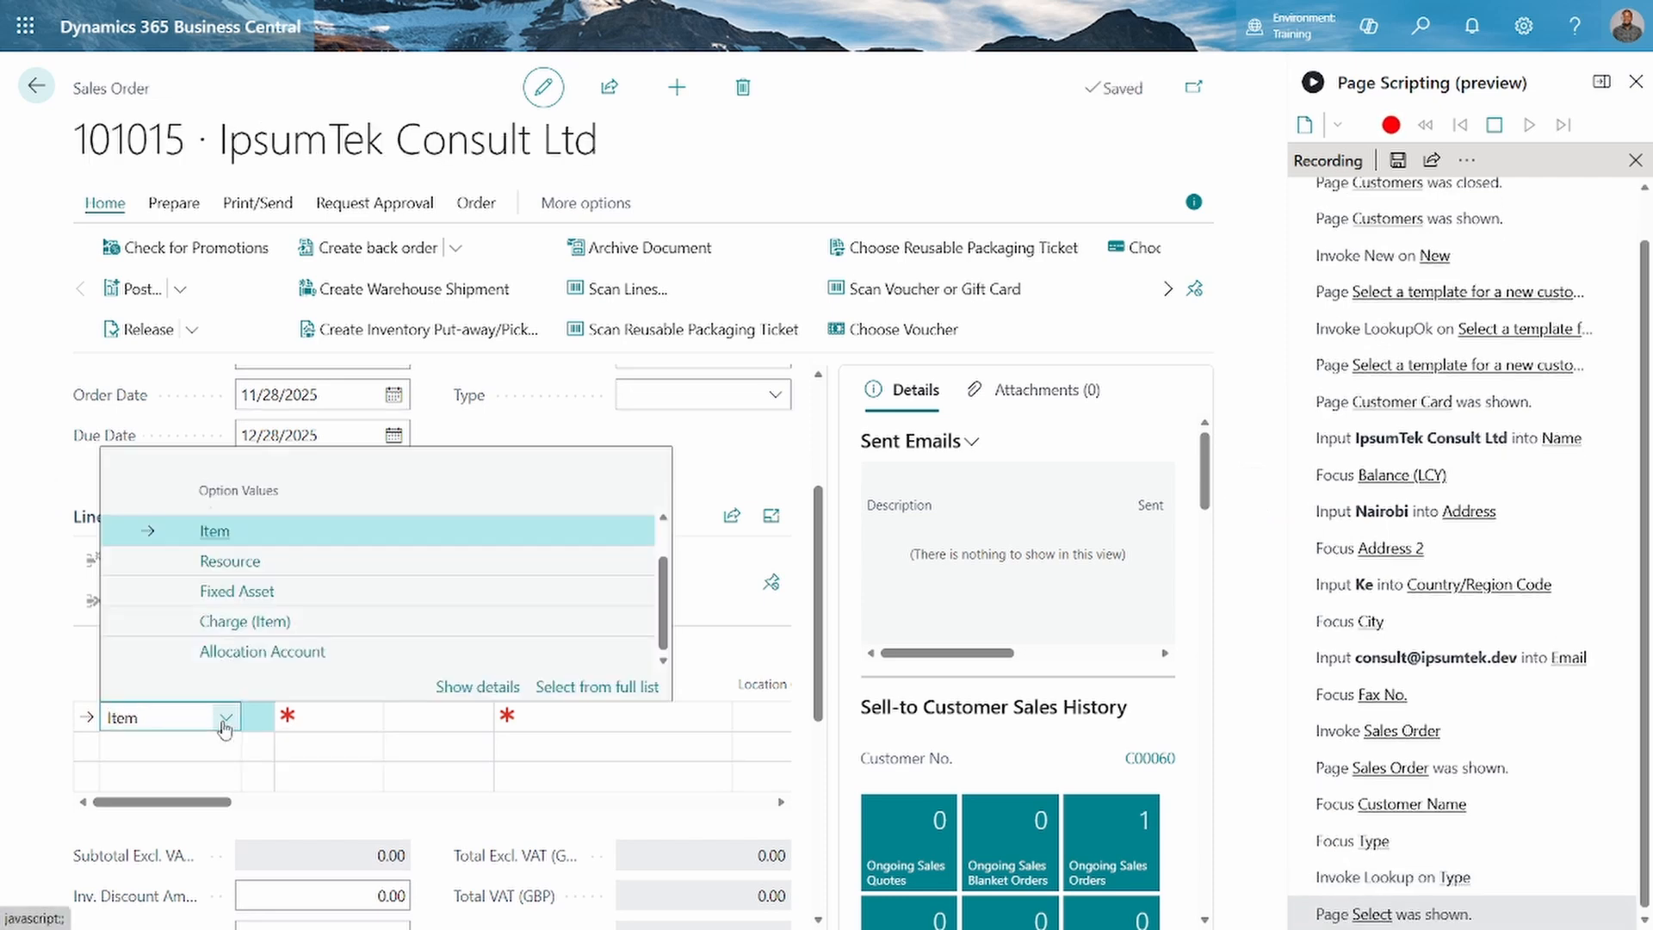
click(308, 719)
click(335, 718)
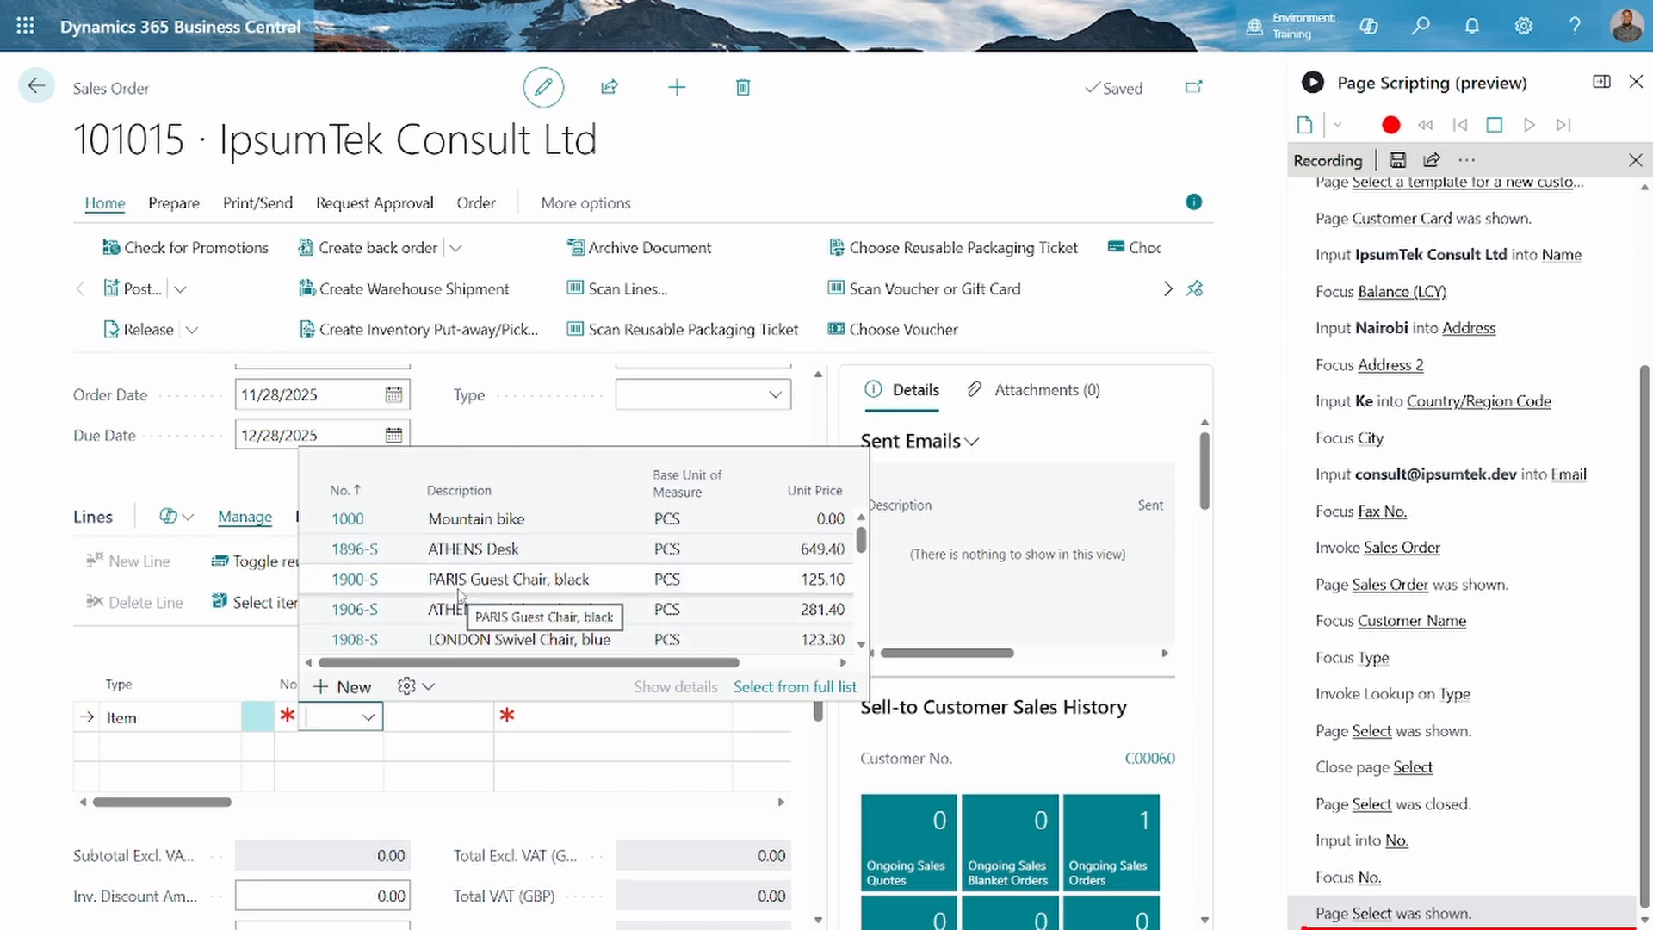
click(422, 590)
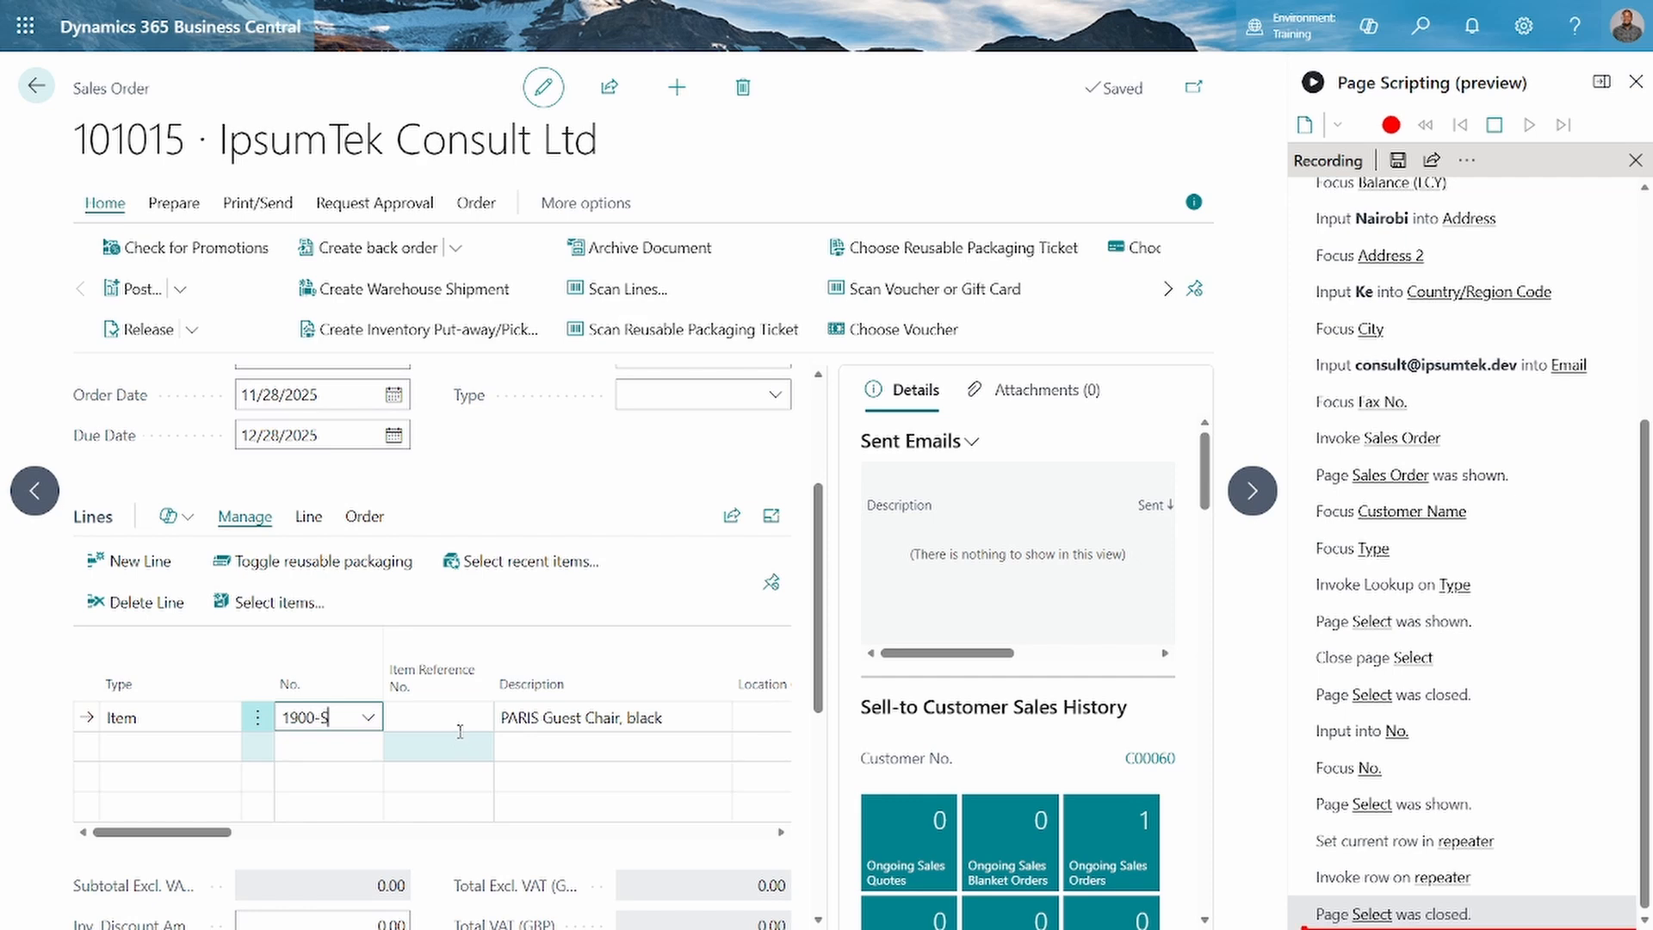
Replace the description of the 1900-S order line with "Kiti"
click(459, 729)
key(Tab)
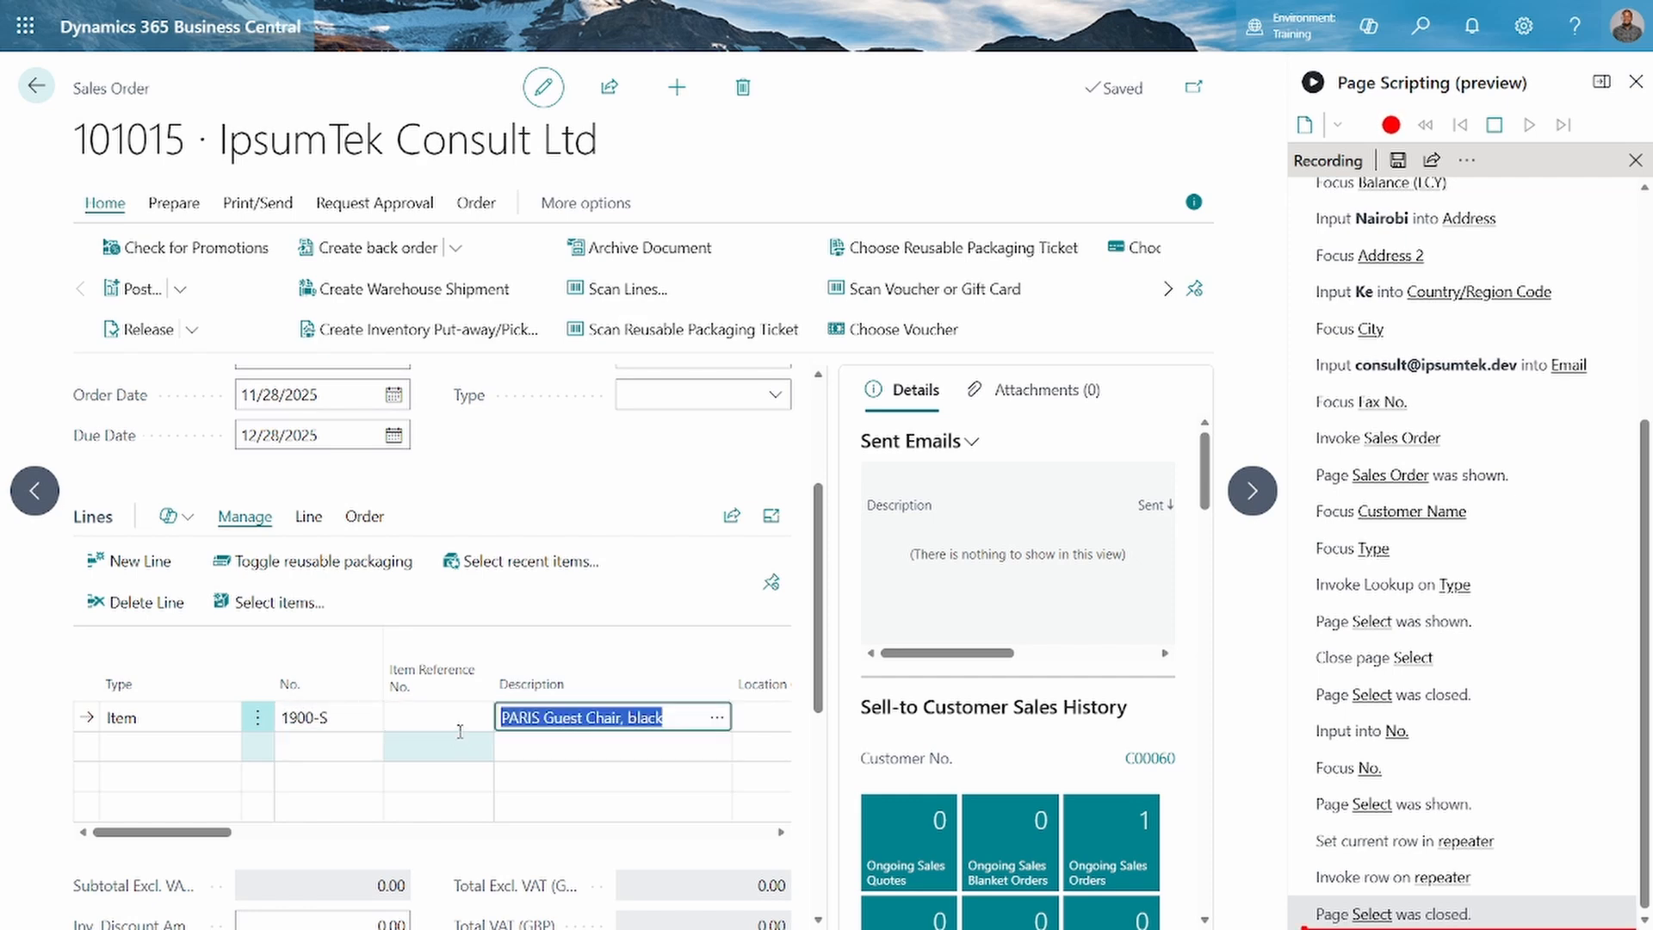
text(J)
text(it)
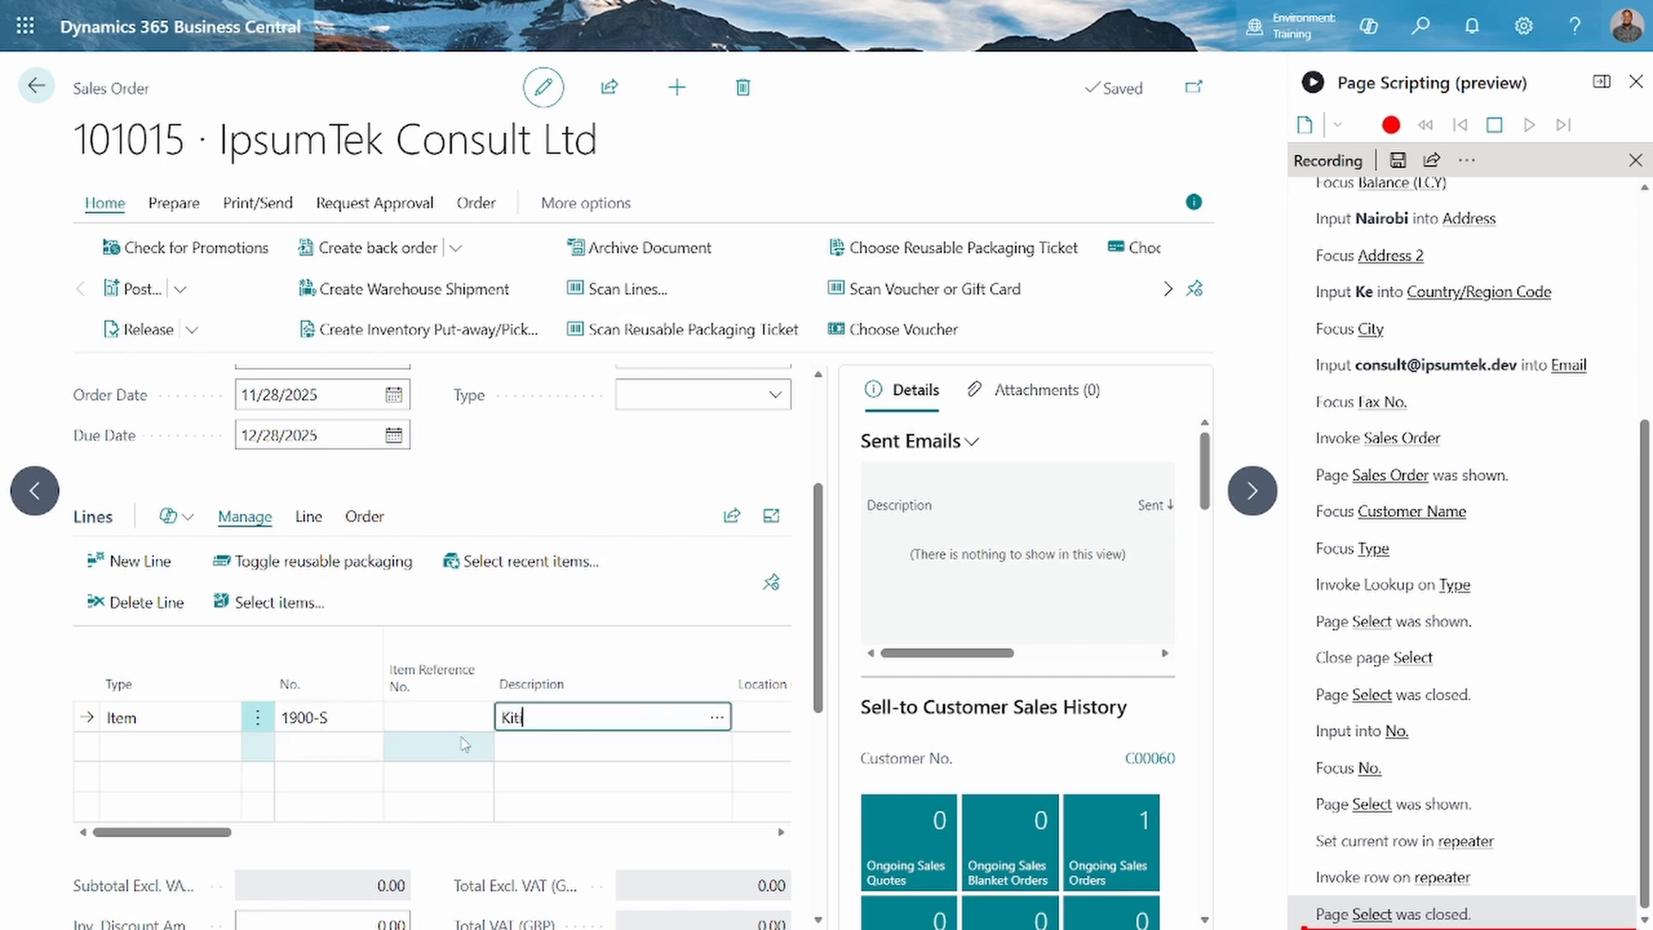
text(i)
key(Tab)
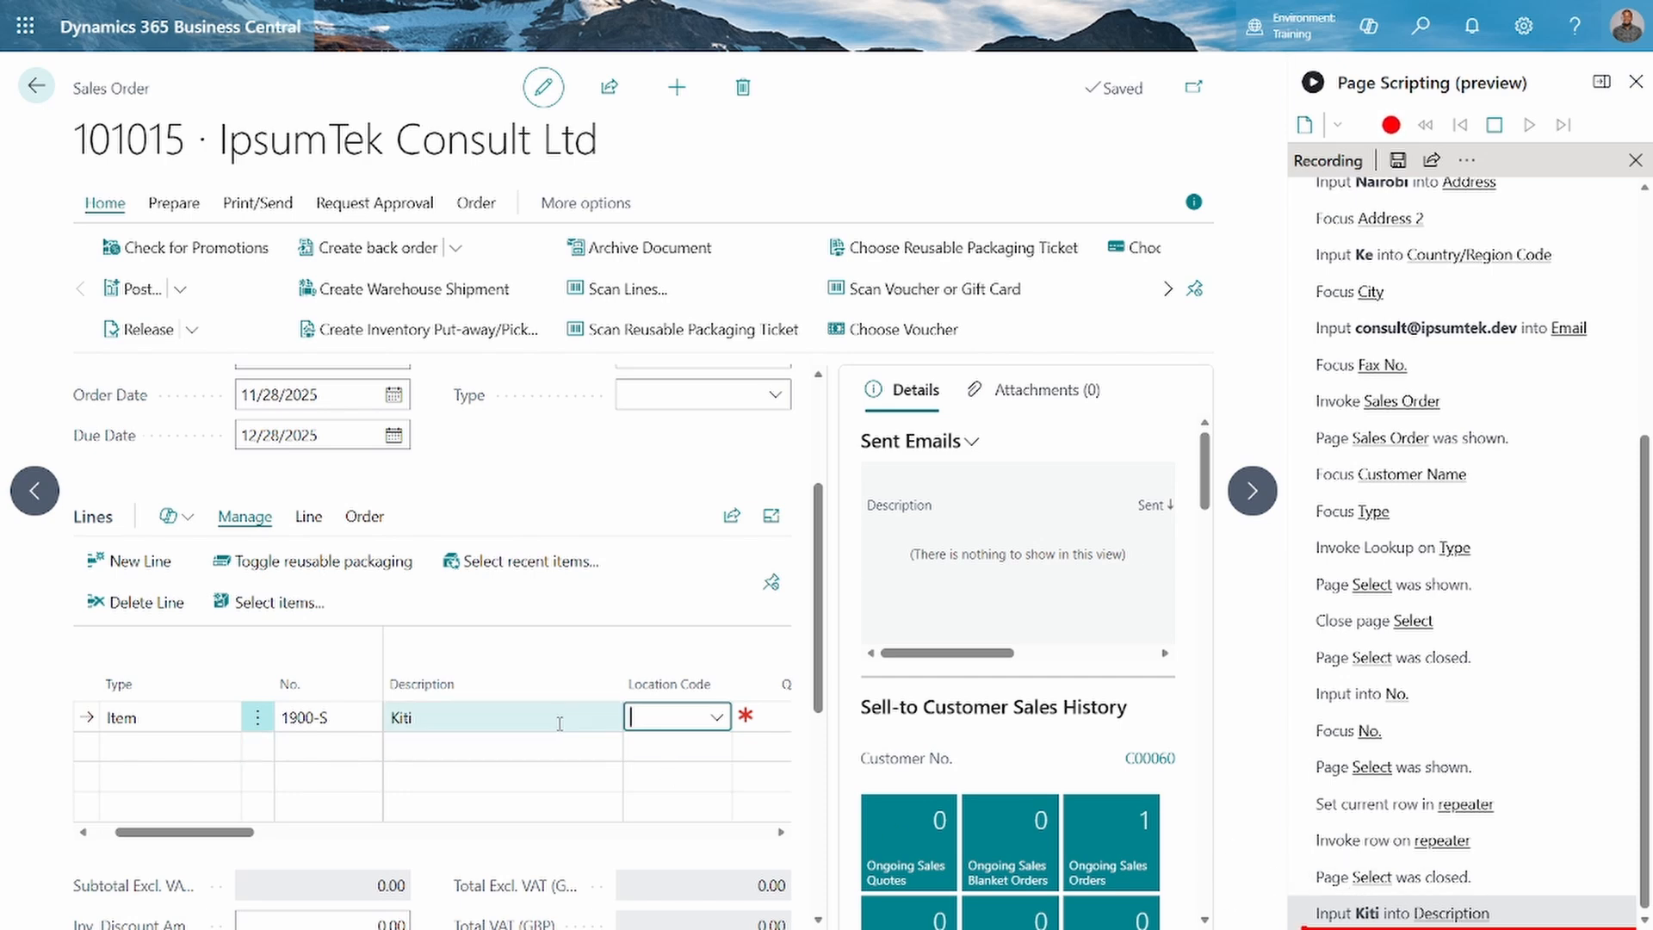
Set the quantity of the 1900-S order line to 5, leaving the location code empty
scroll(559, 724, down, 2)
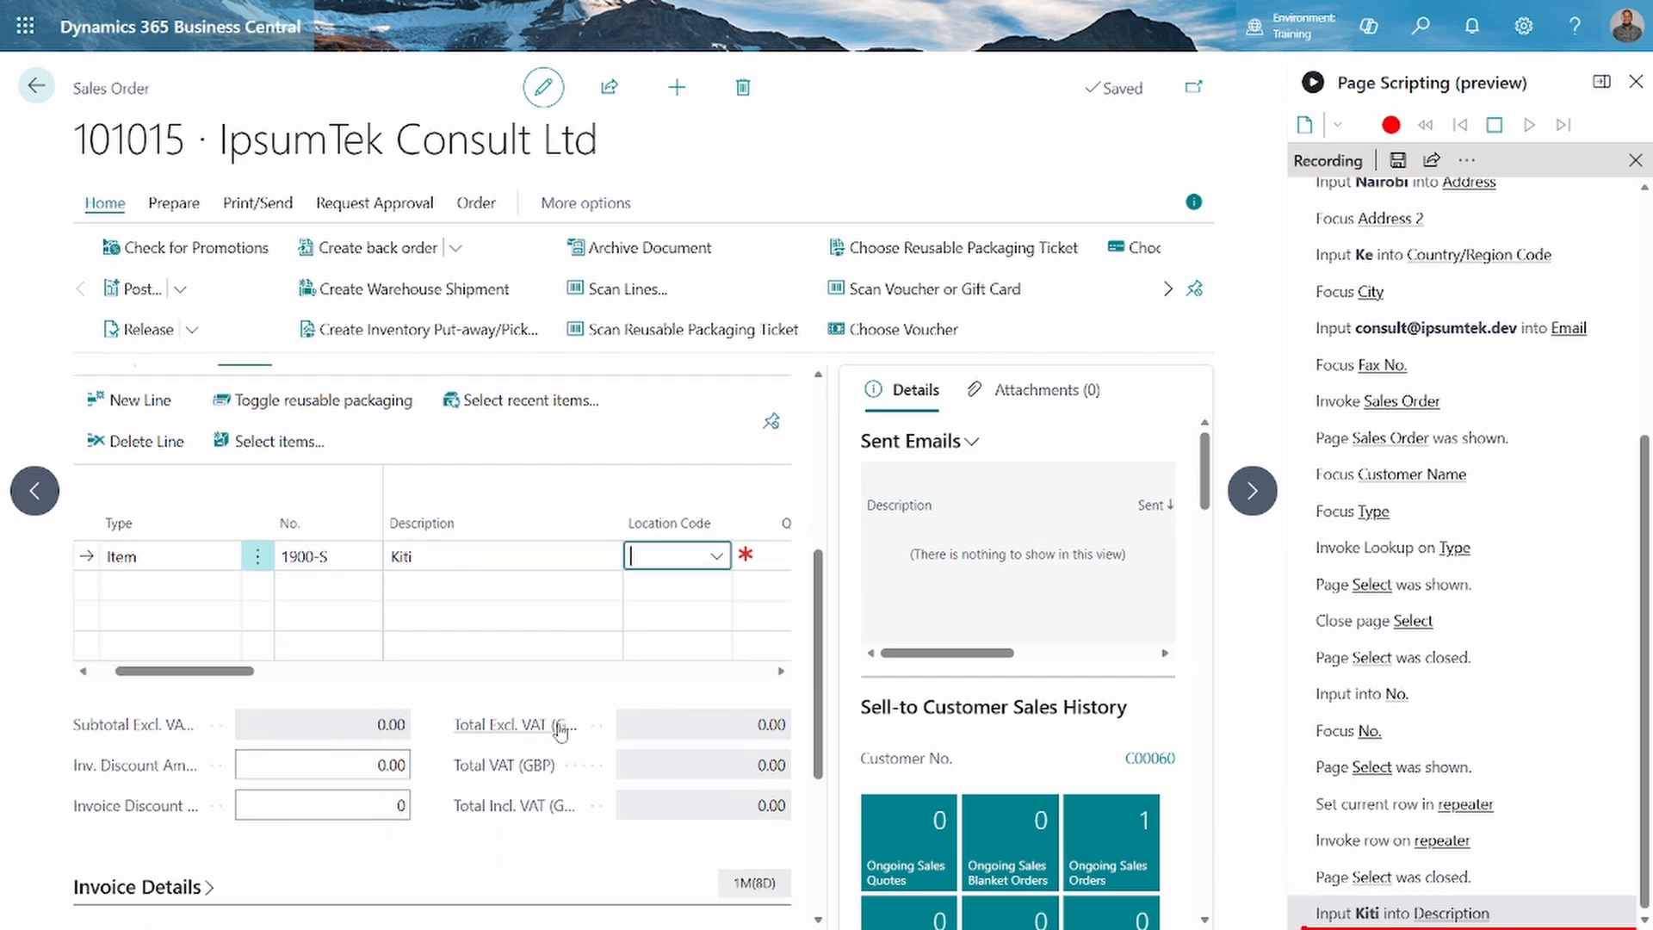
key(Tab)
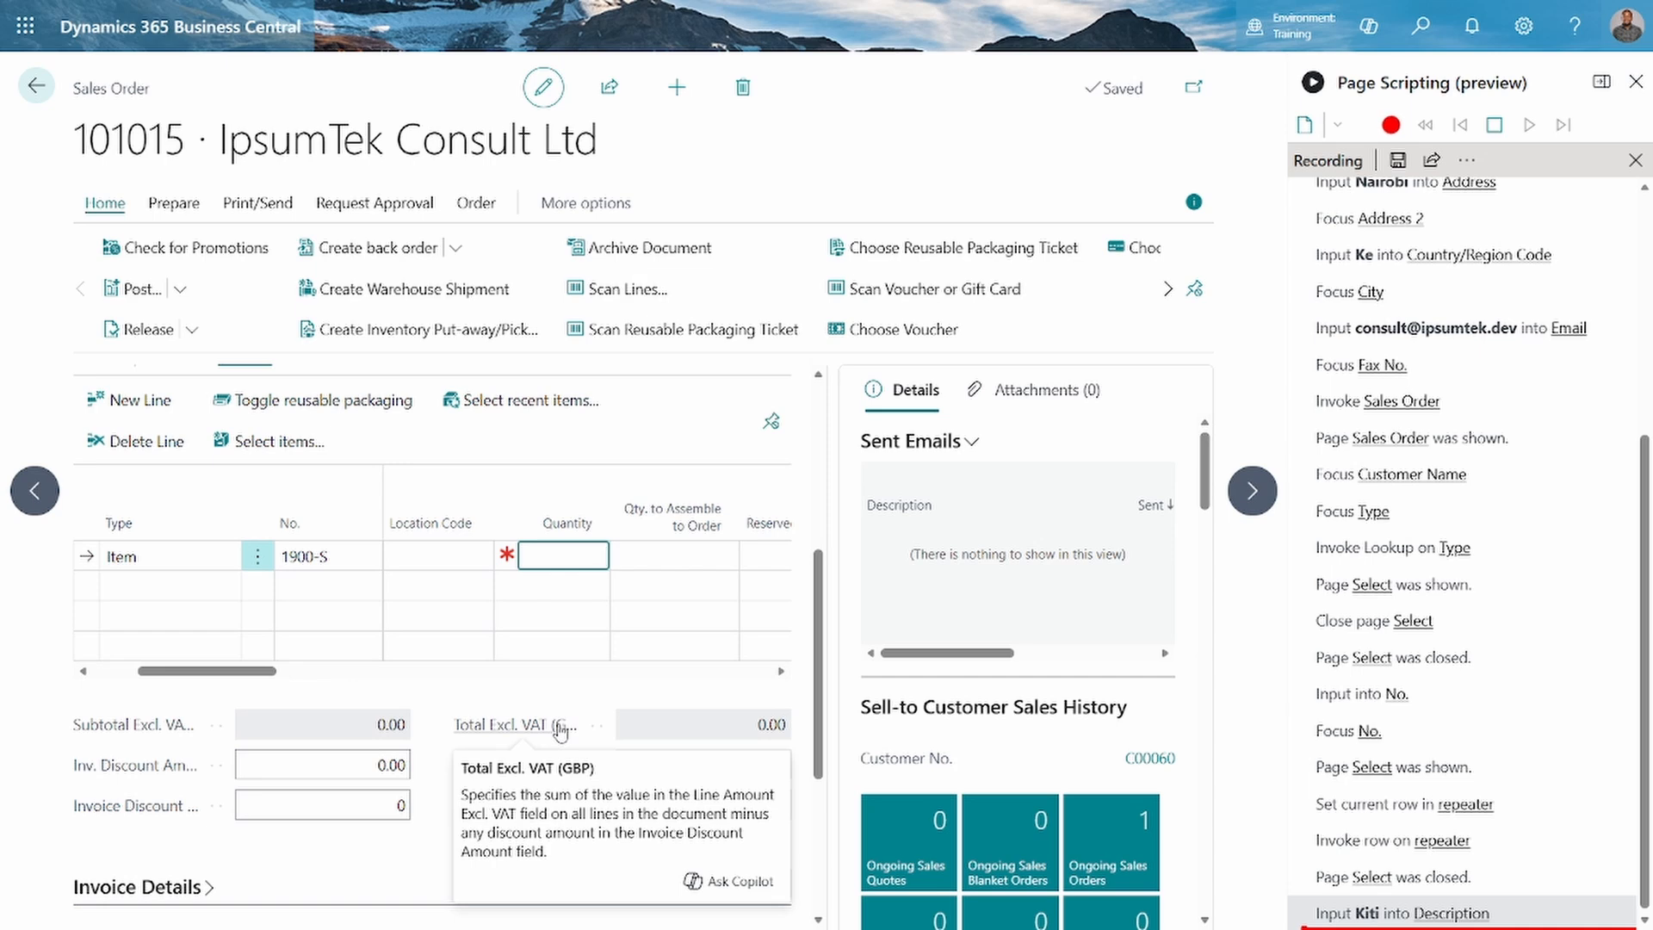
key(Tab)
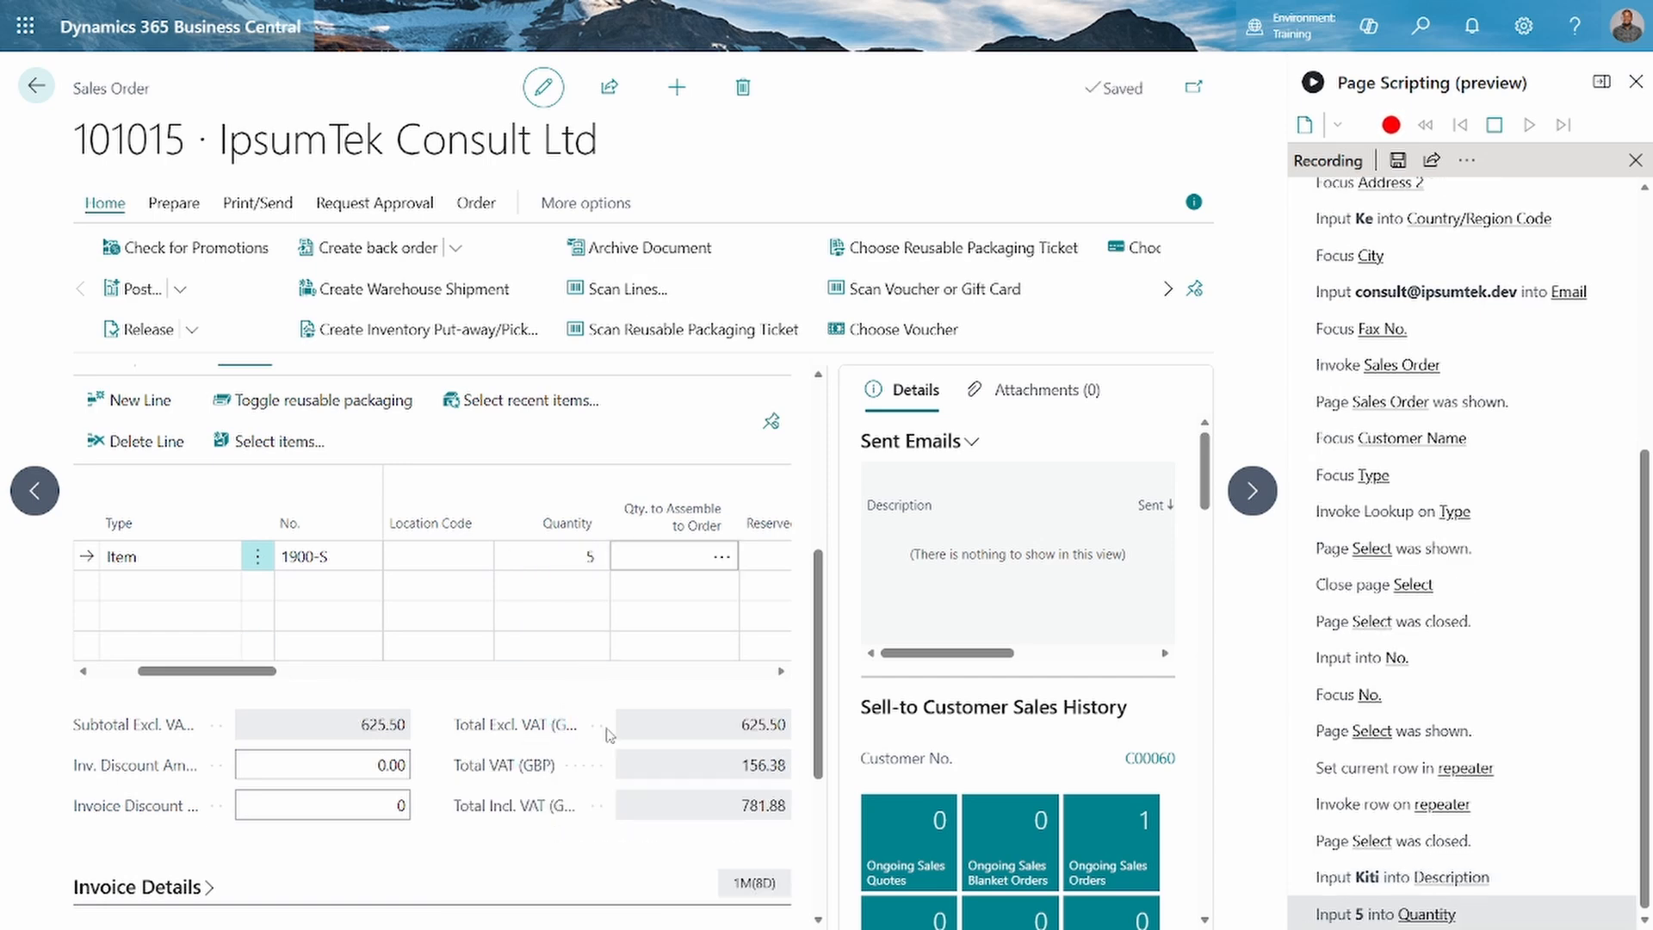
Review the line's remaining columns and the order's totals and sections, and check the available posting options without posting
scroll(654, 647, right, 2)
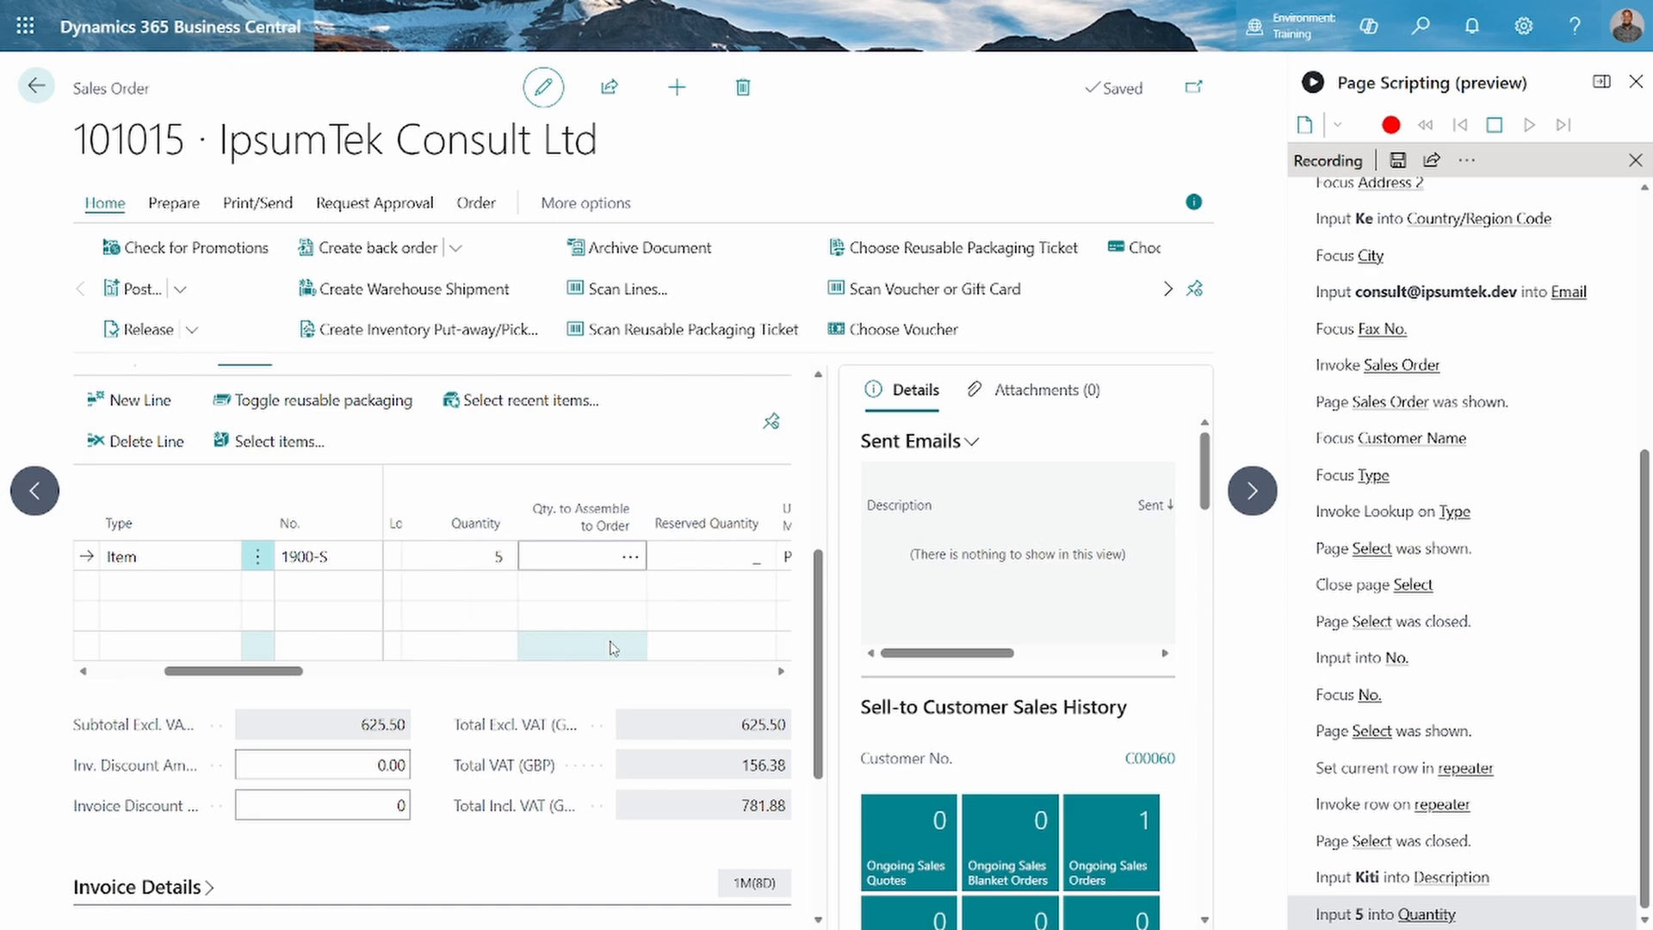
scroll(611, 647, right, 5)
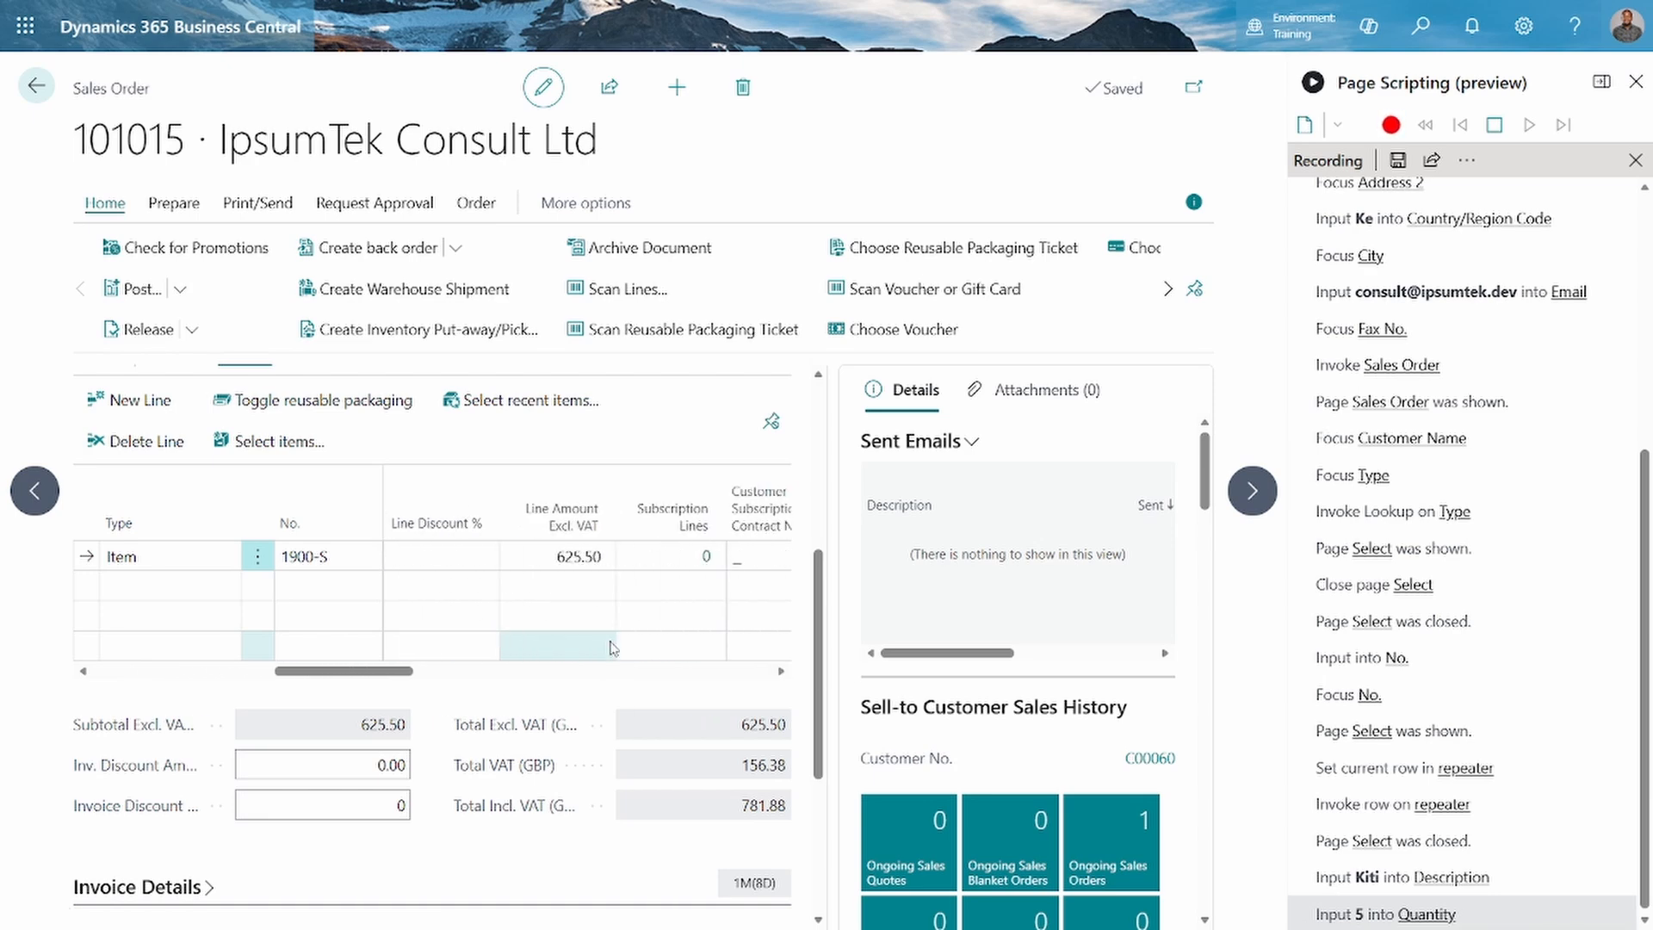
scroll(611, 647, right, 6)
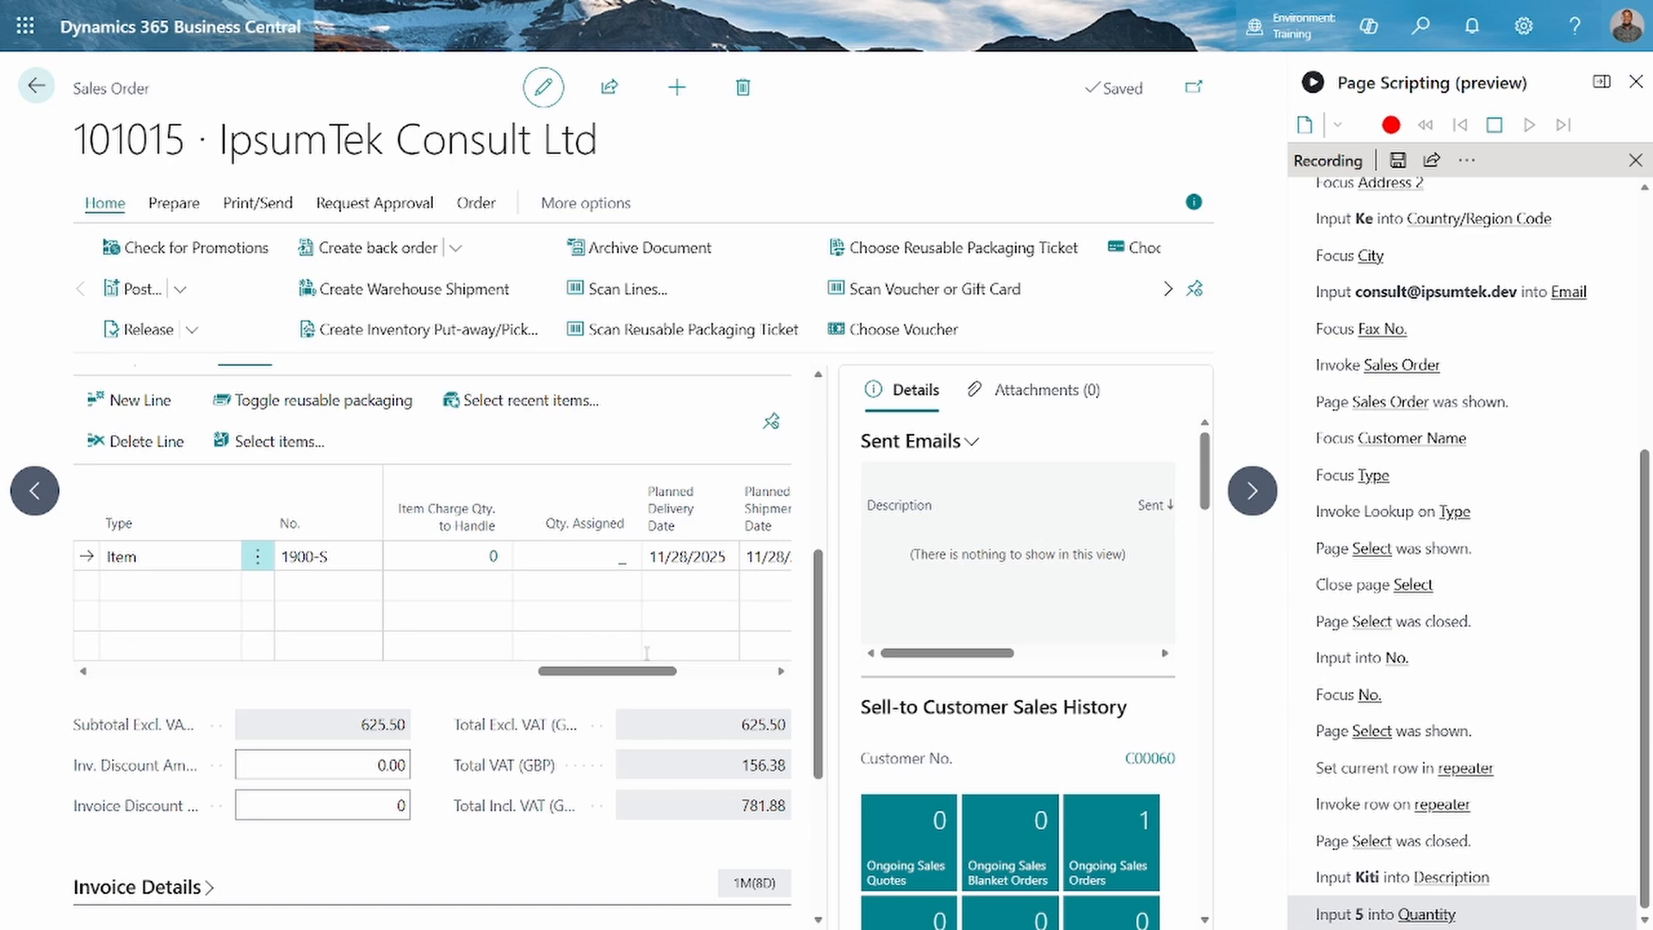
scroll(646, 647, right, 5)
scroll(652, 629, down, 3)
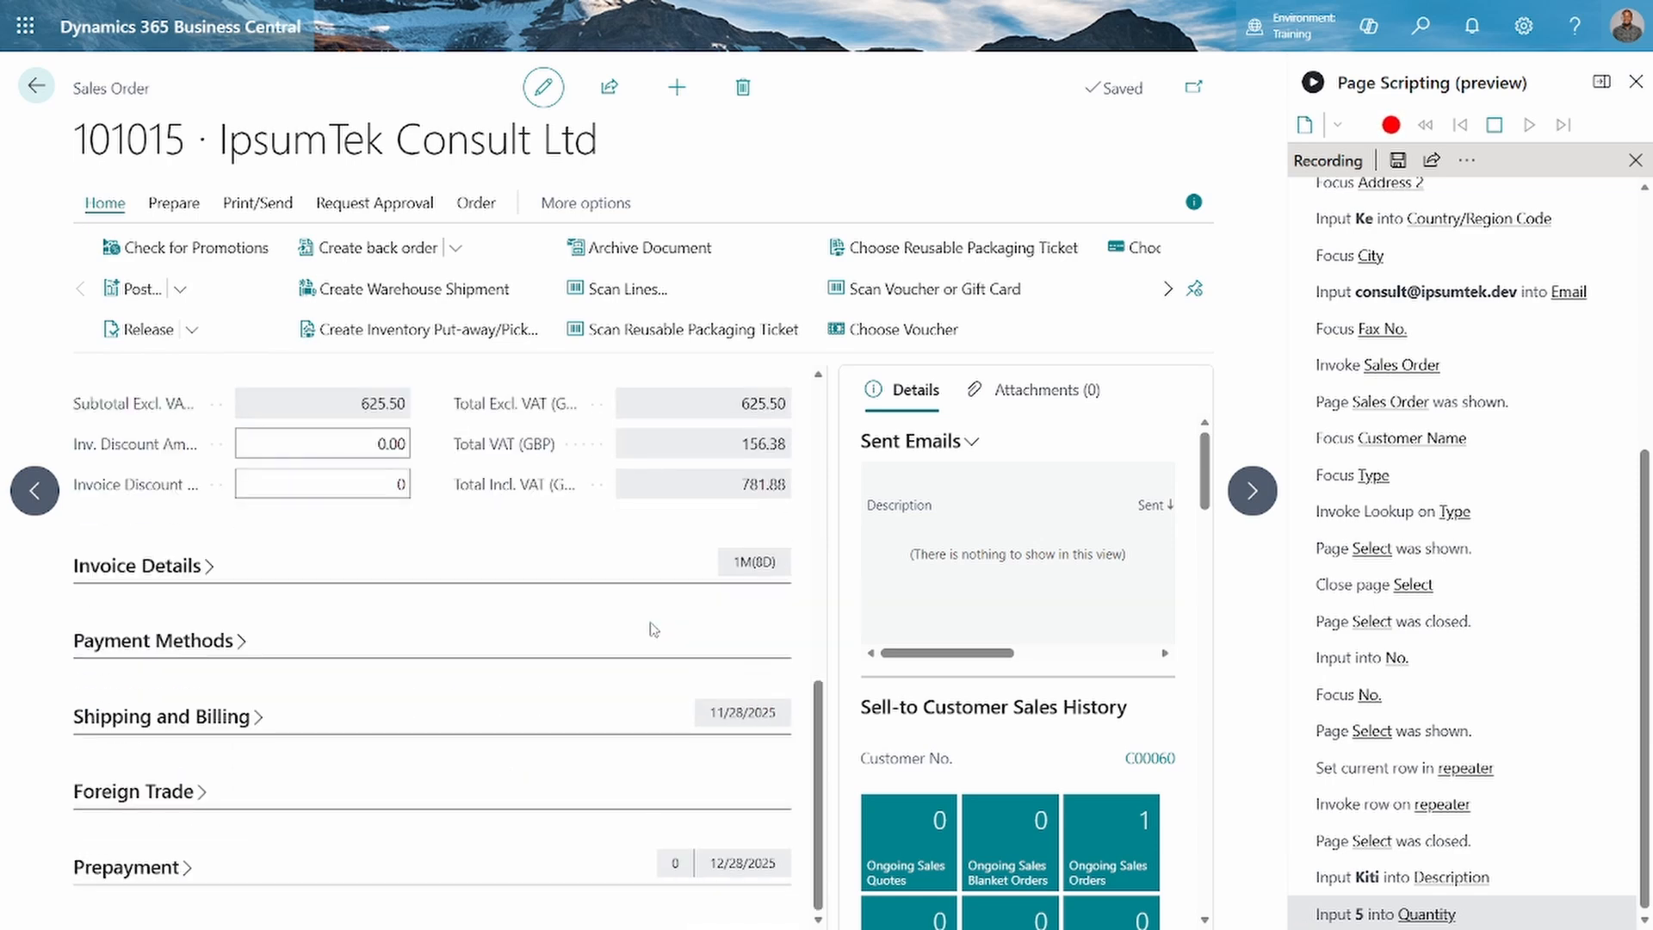
scroll(609, 565, up, 5)
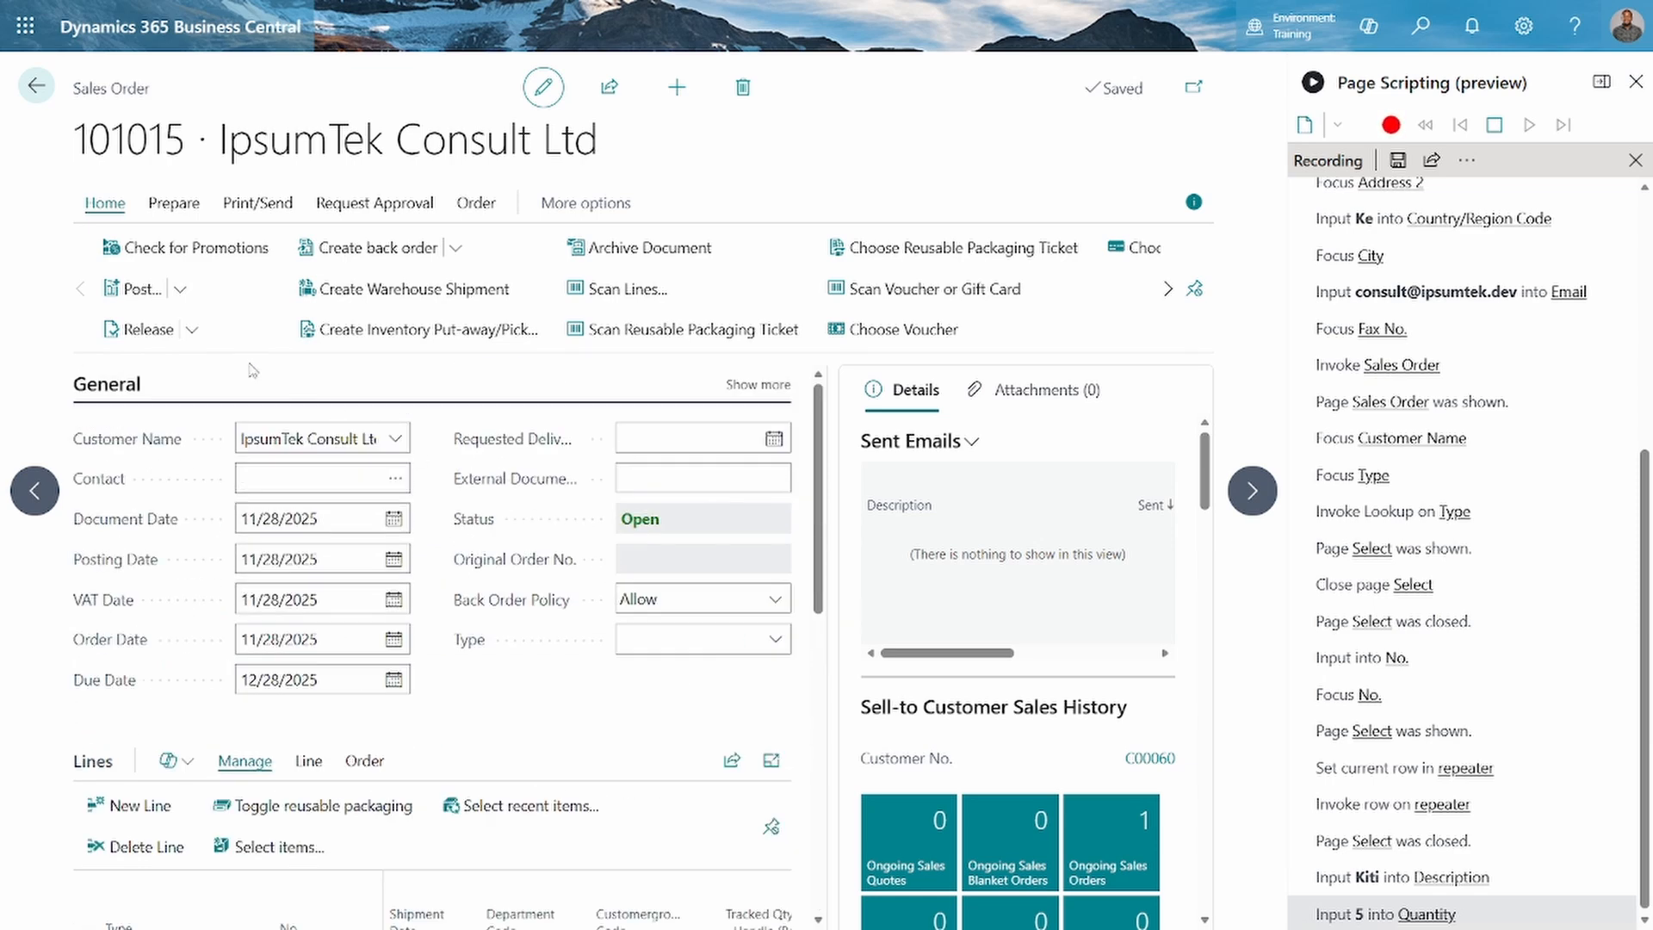
click(125, 284)
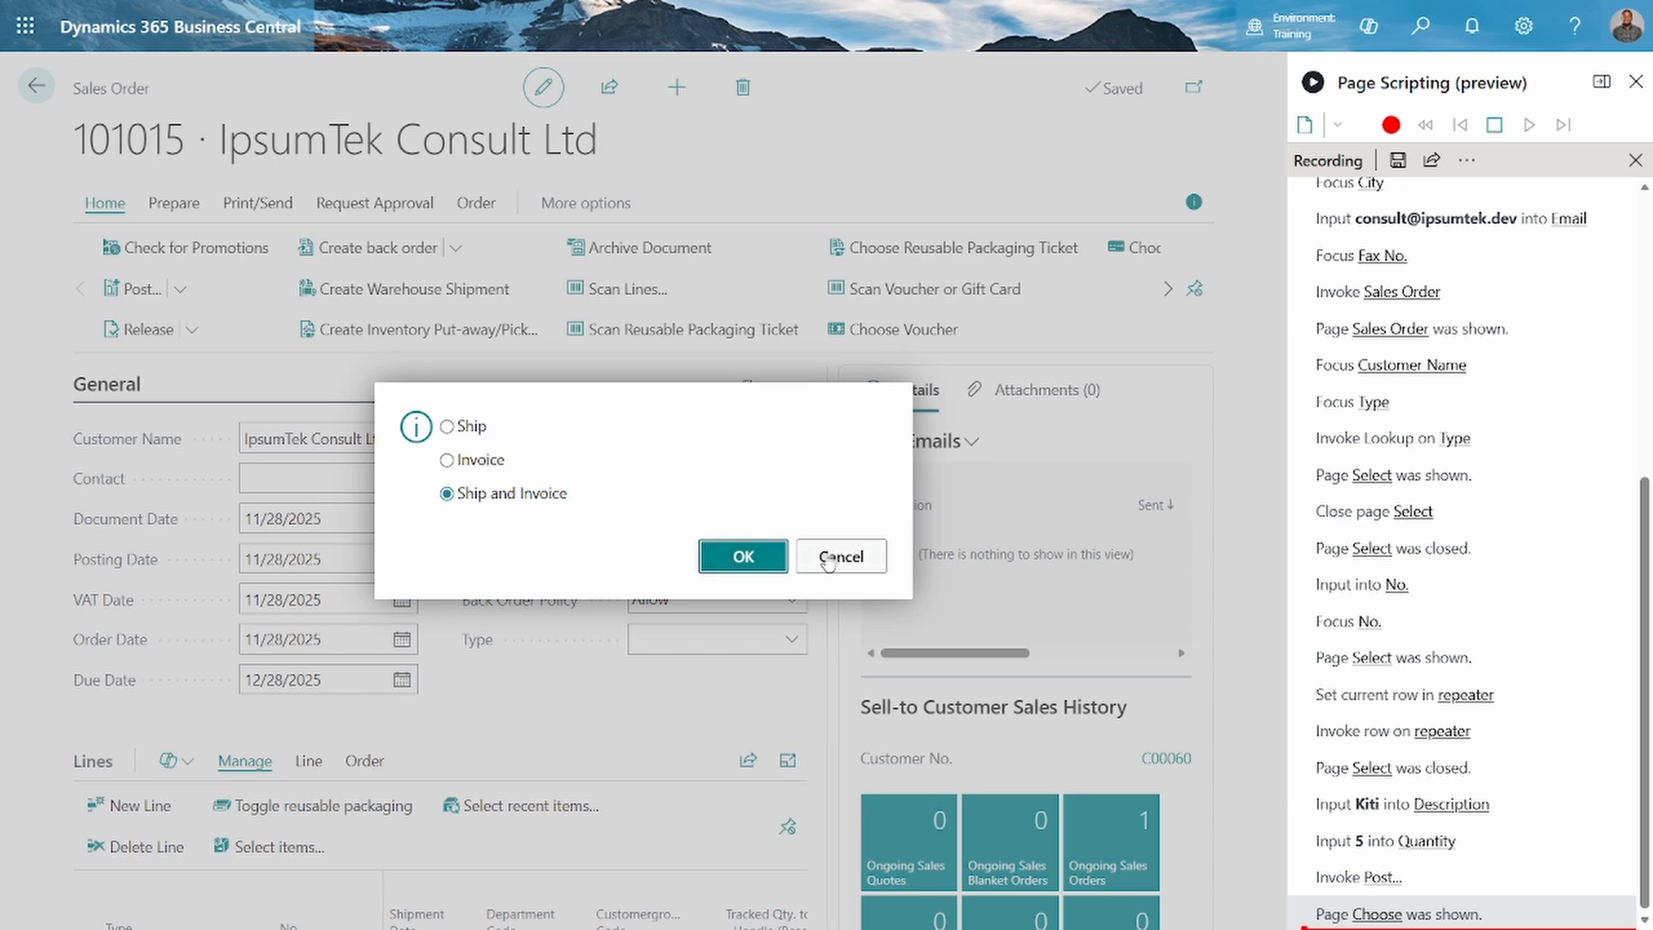
click(827, 558)
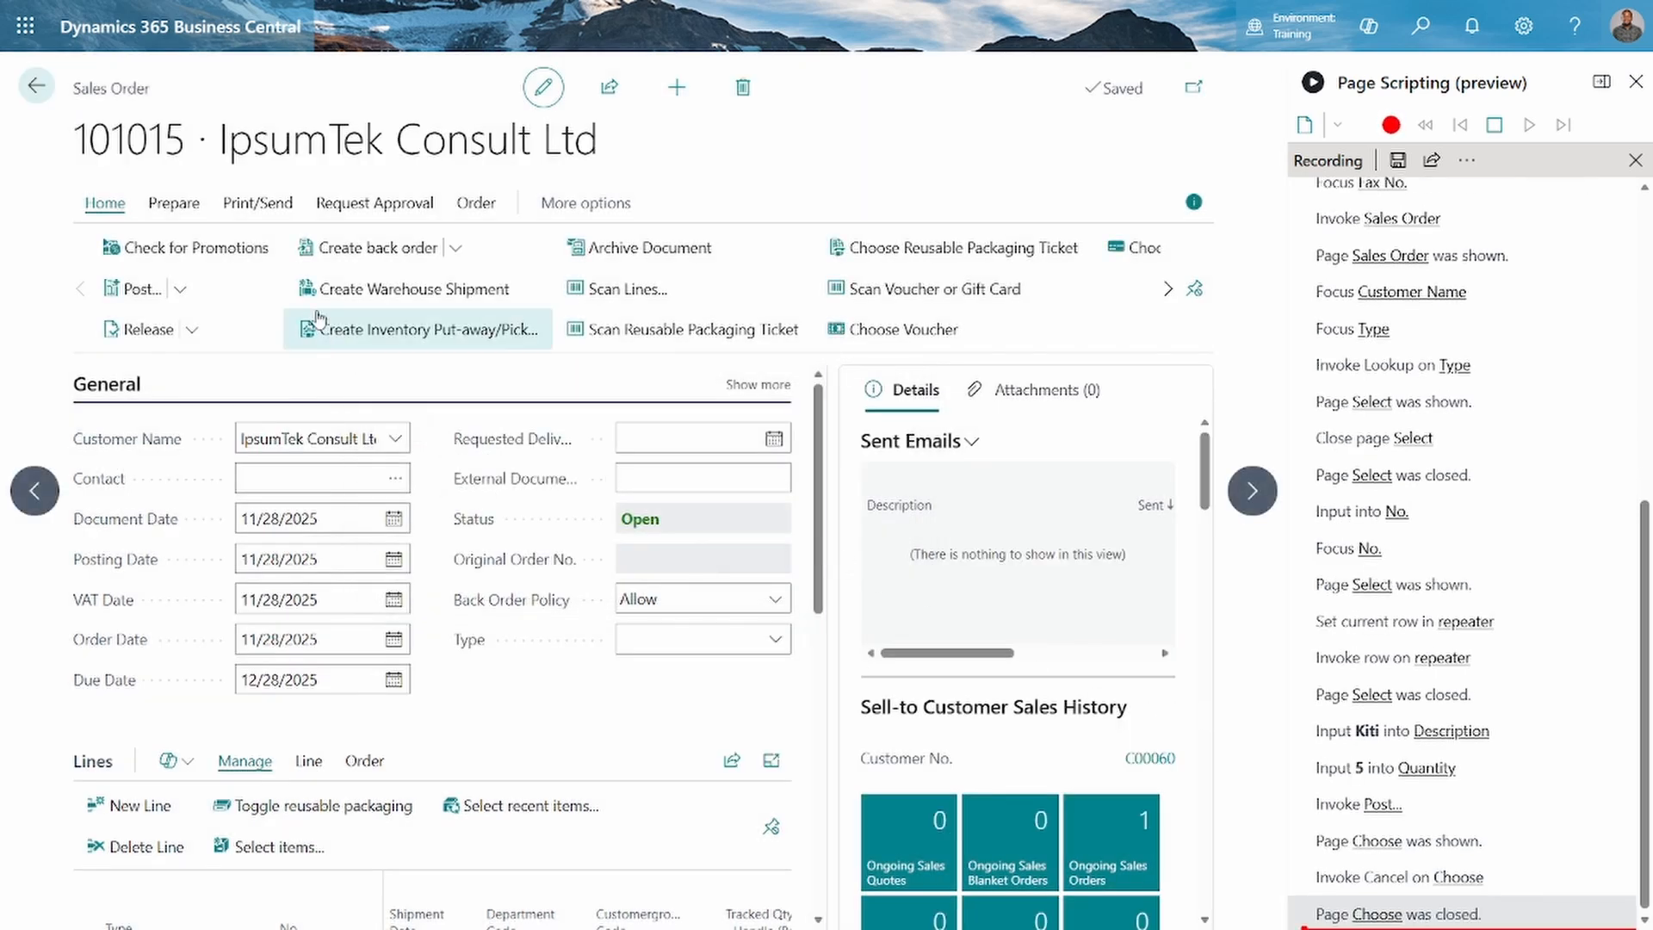
Preview the order's Sales - Confirmation report, close it without printing and return to the order's main actions
click(194, 205)
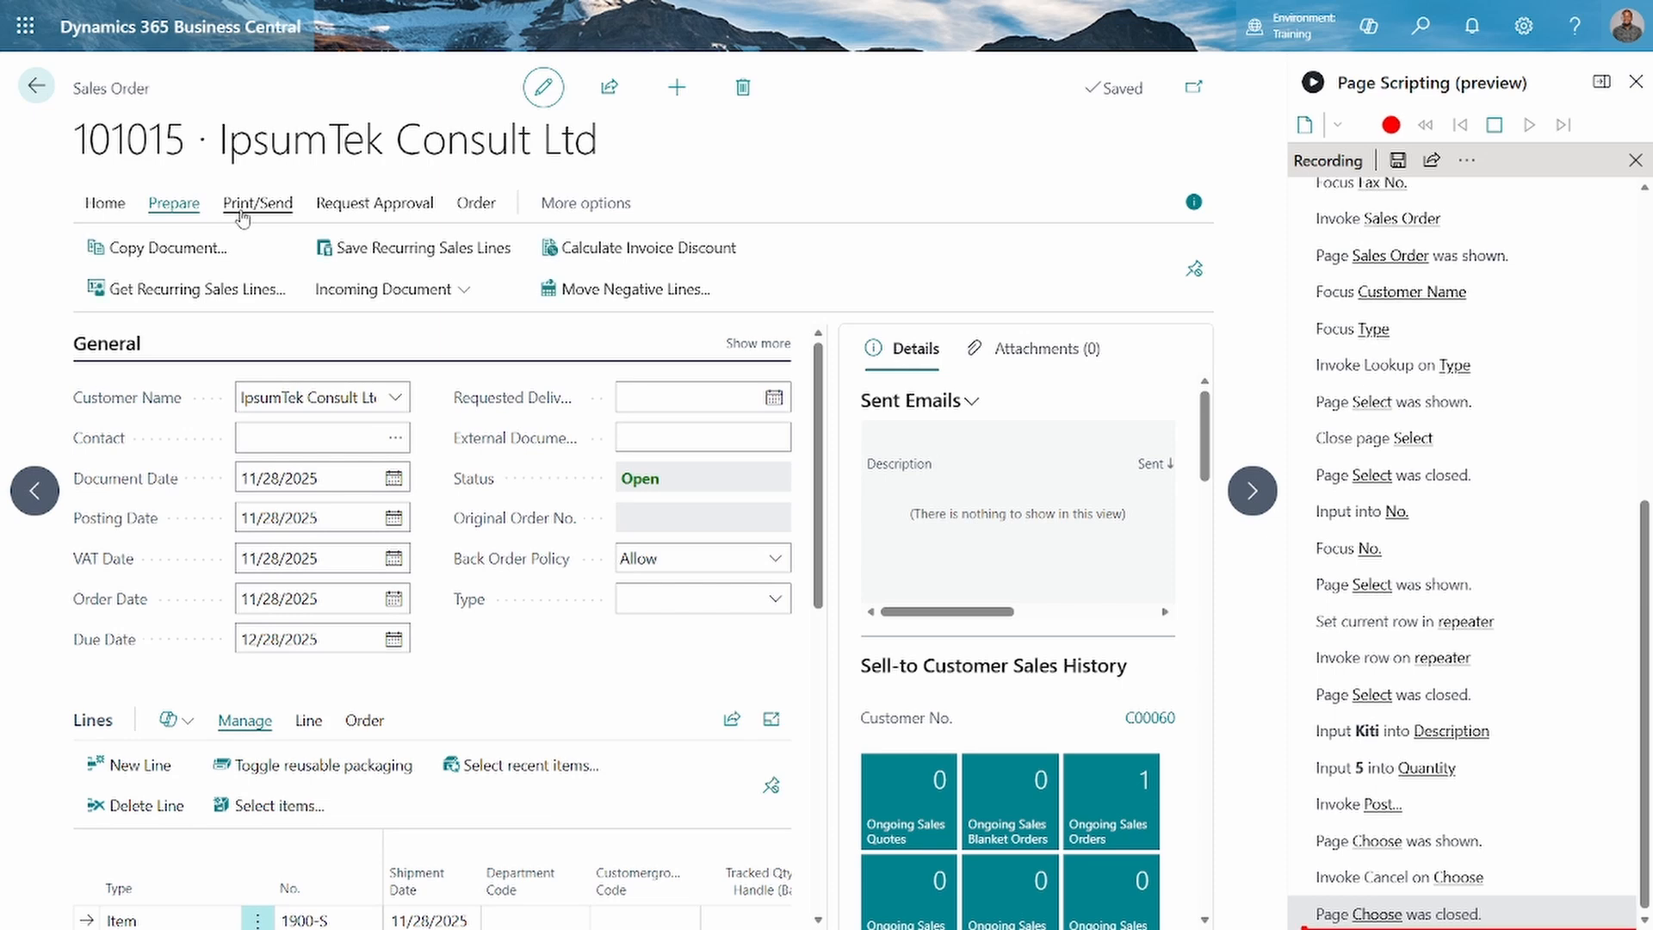
click(243, 215)
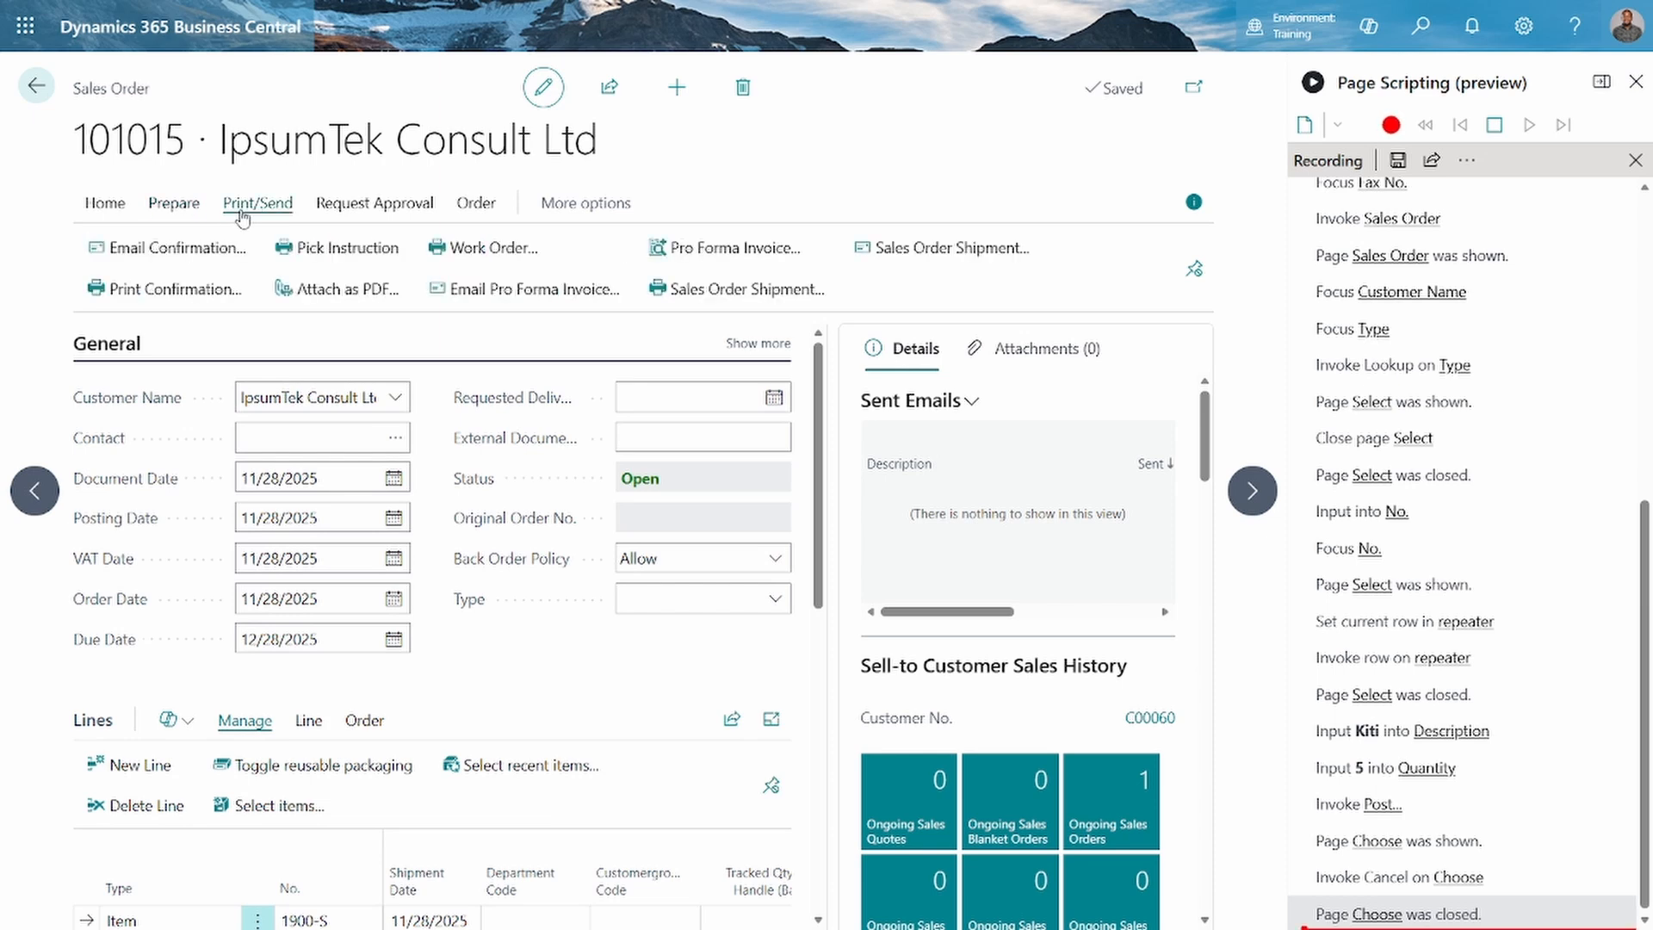
click(172, 288)
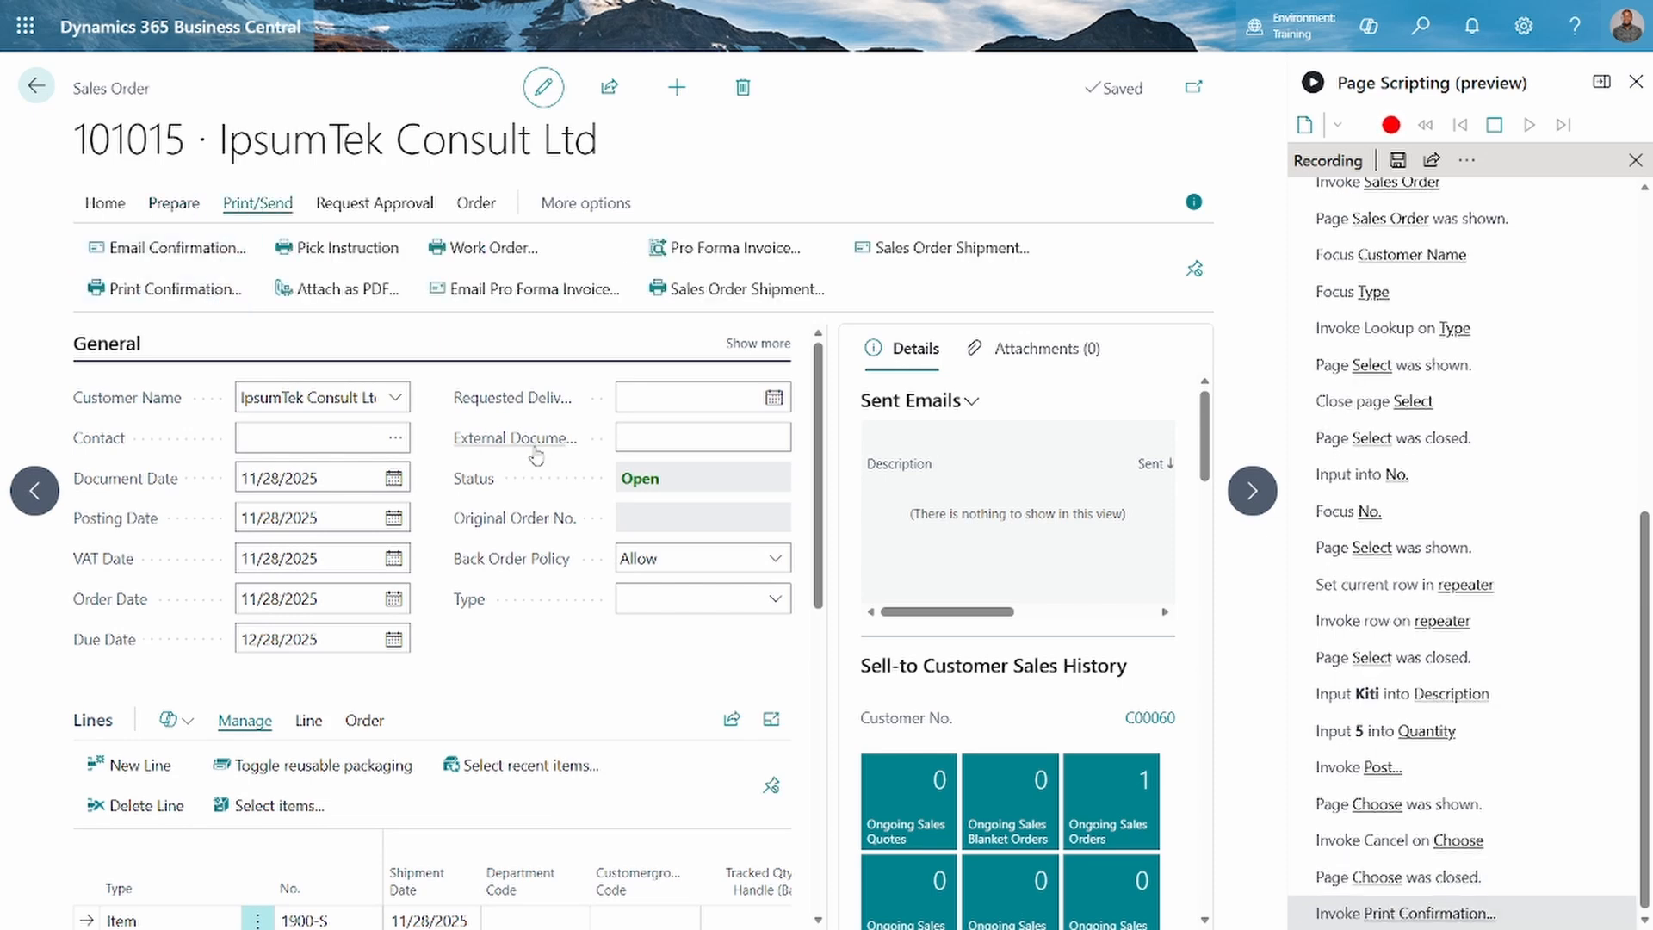
scroll(688, 579, down, 1)
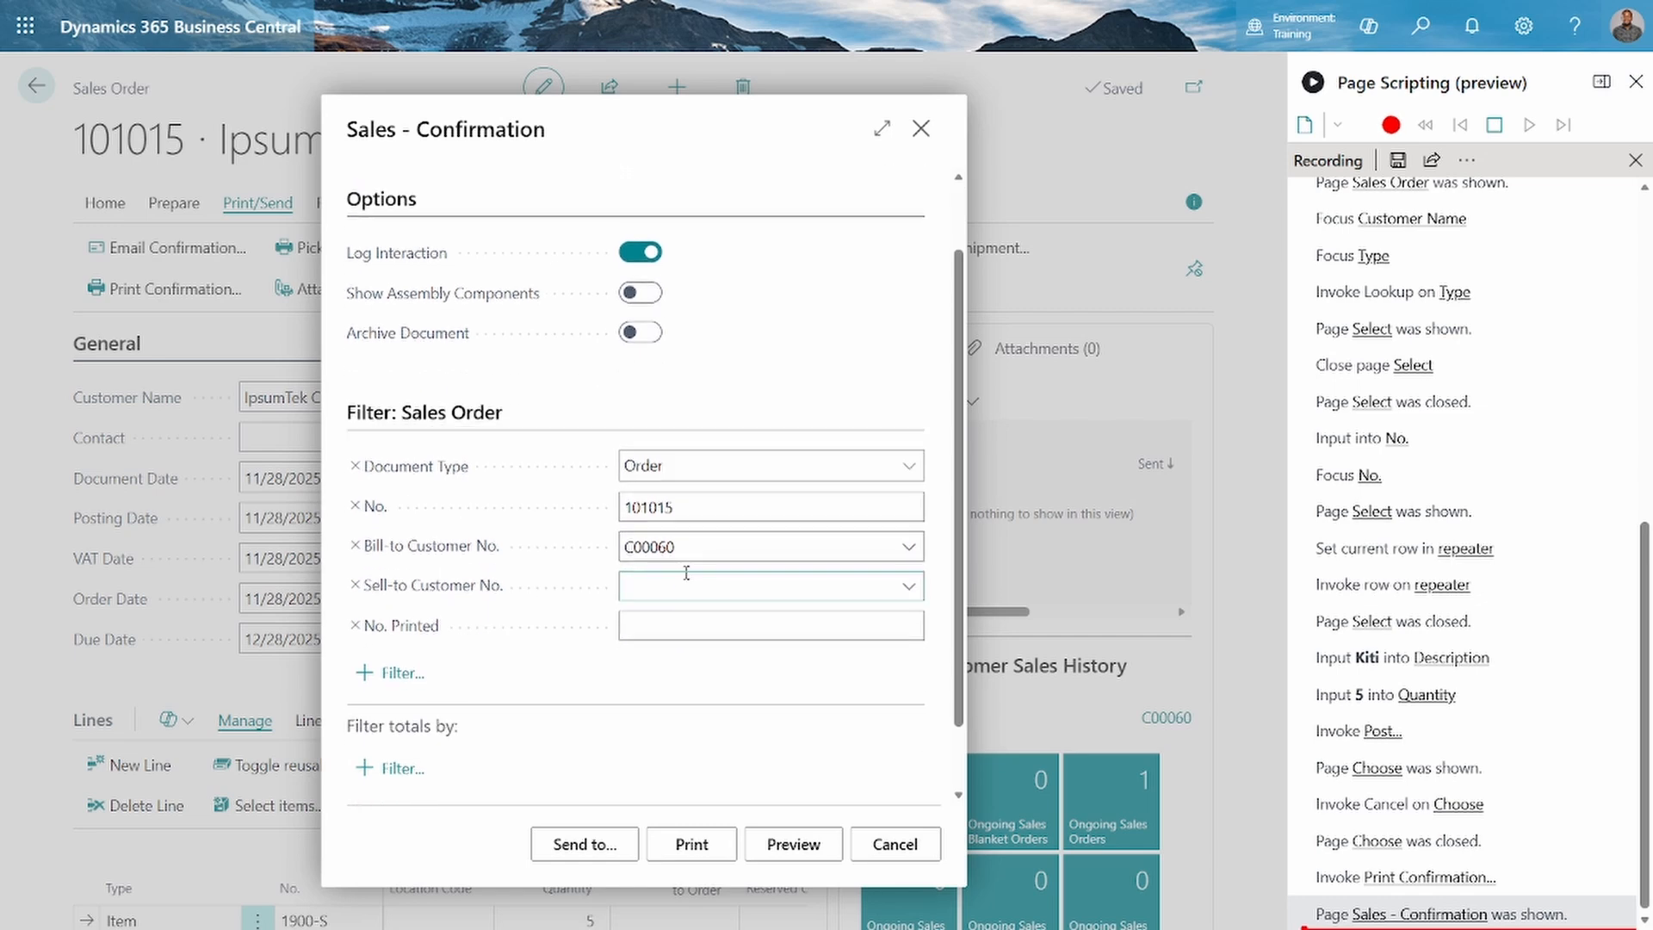
click(792, 836)
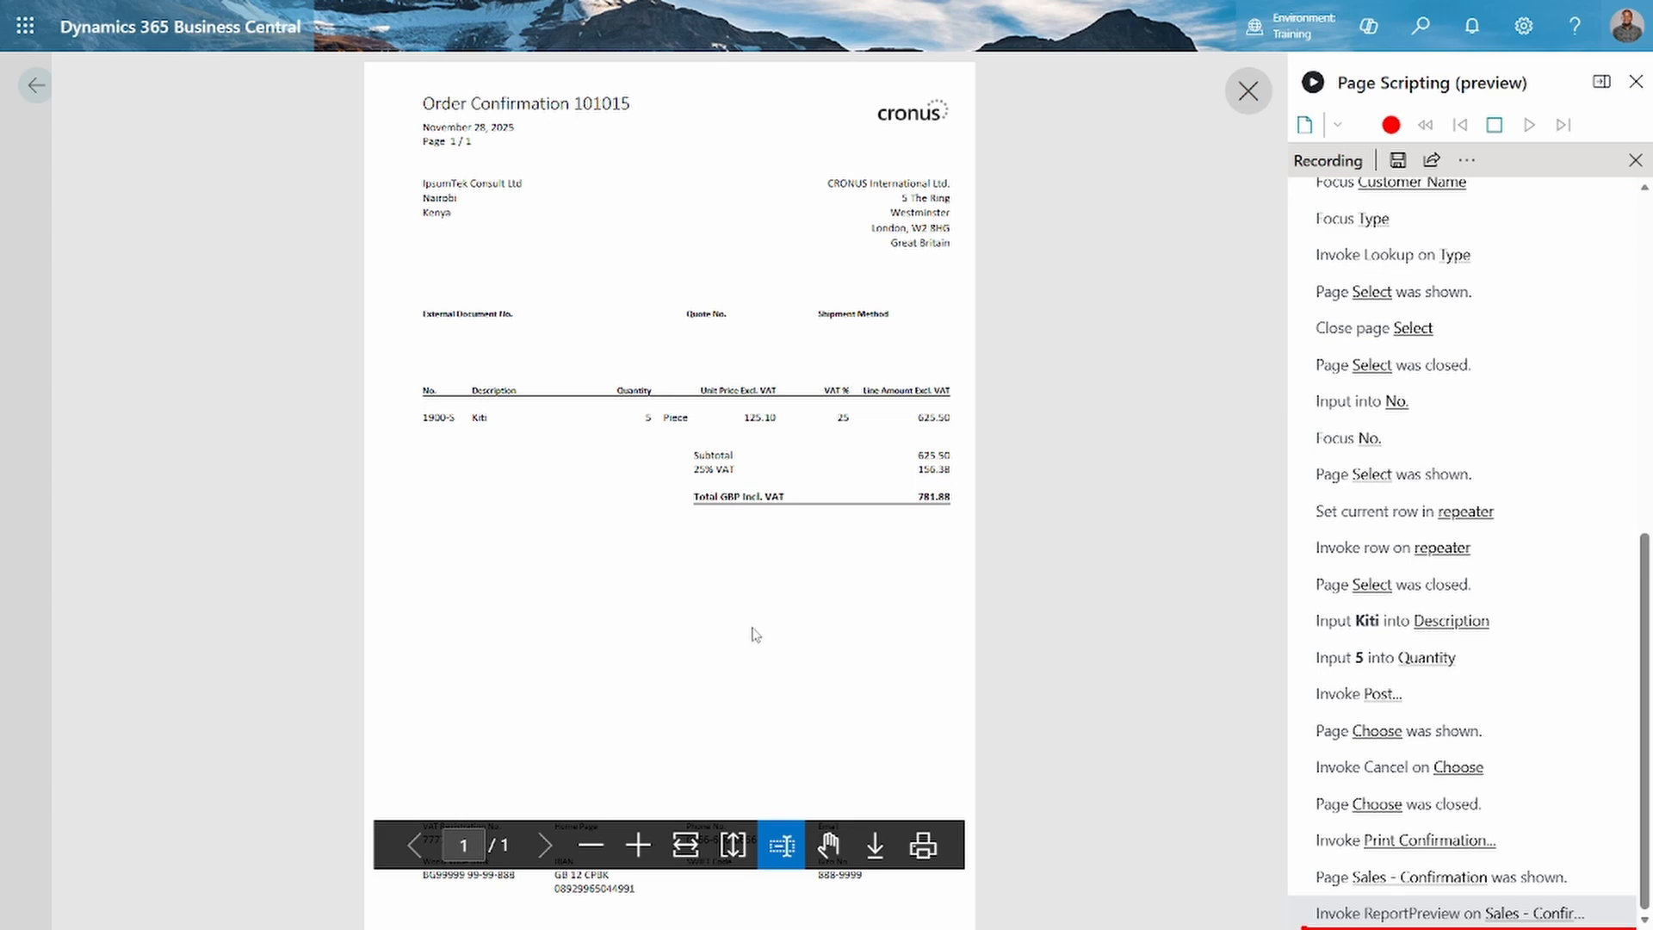
click(1248, 91)
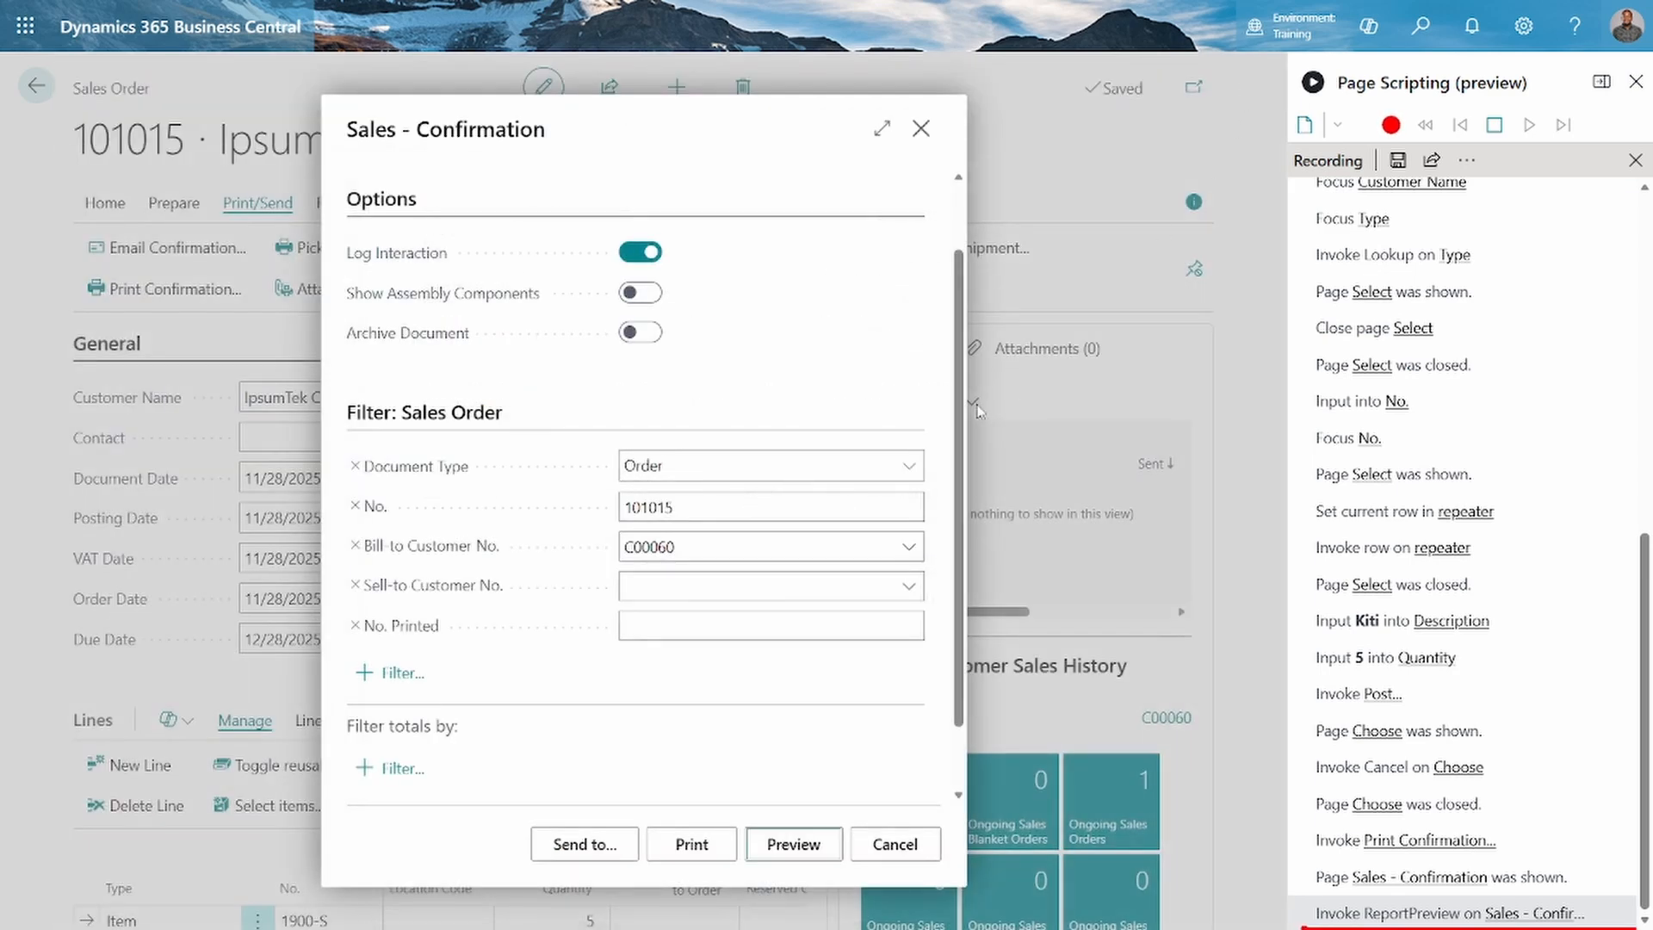
click(894, 844)
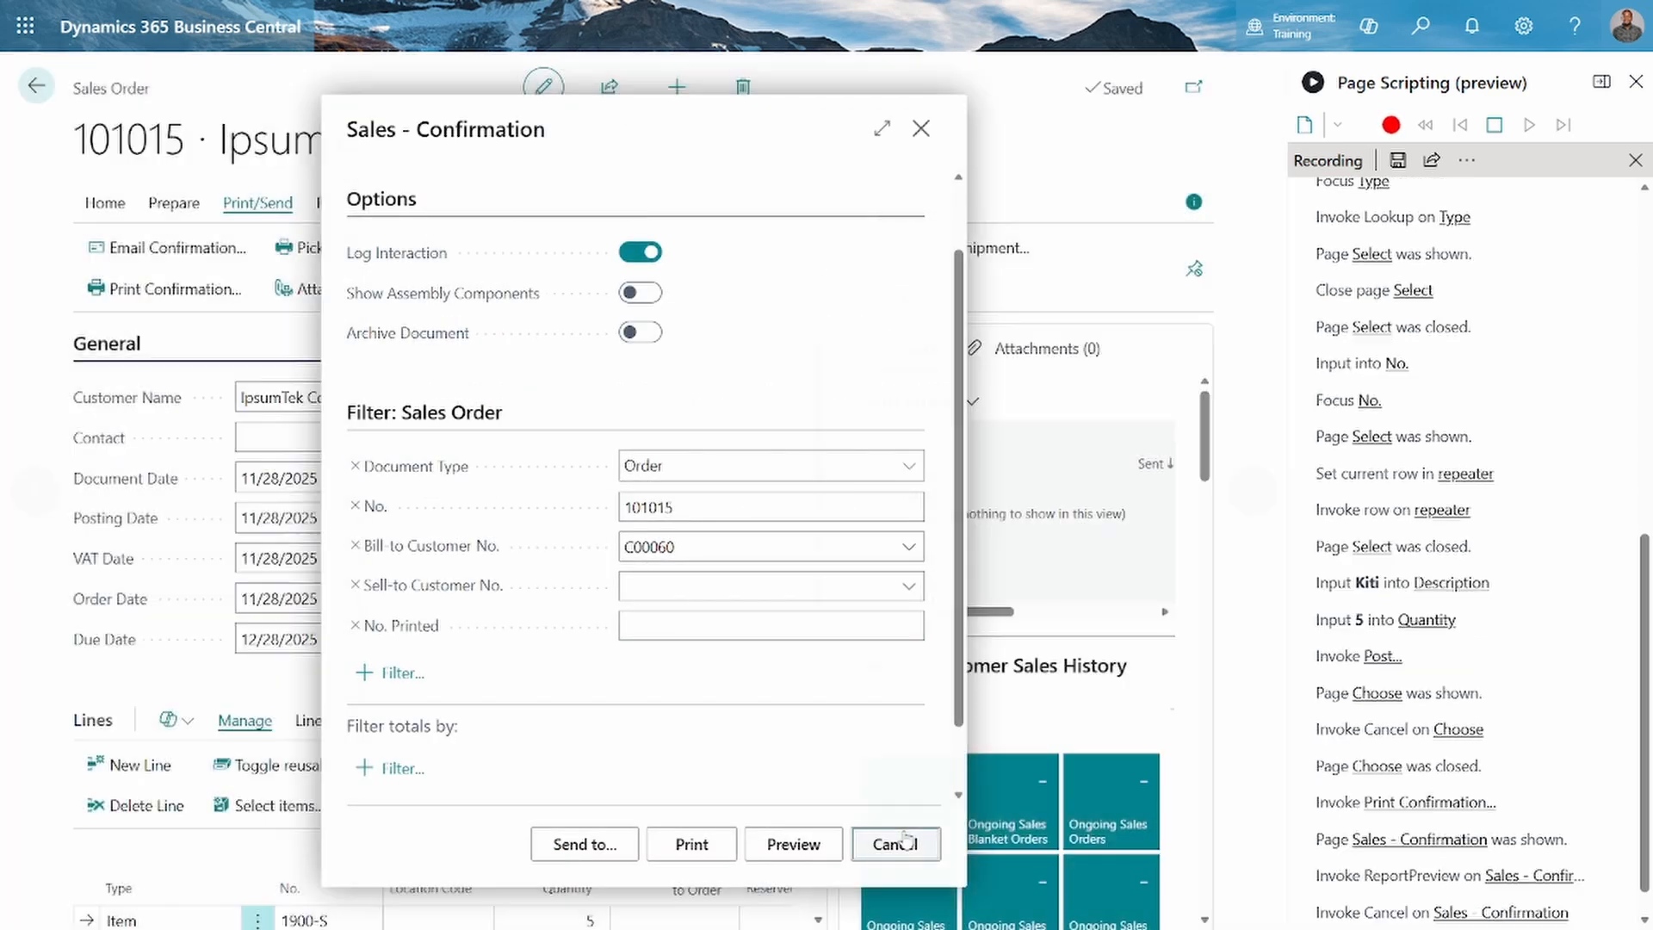
click(117, 205)
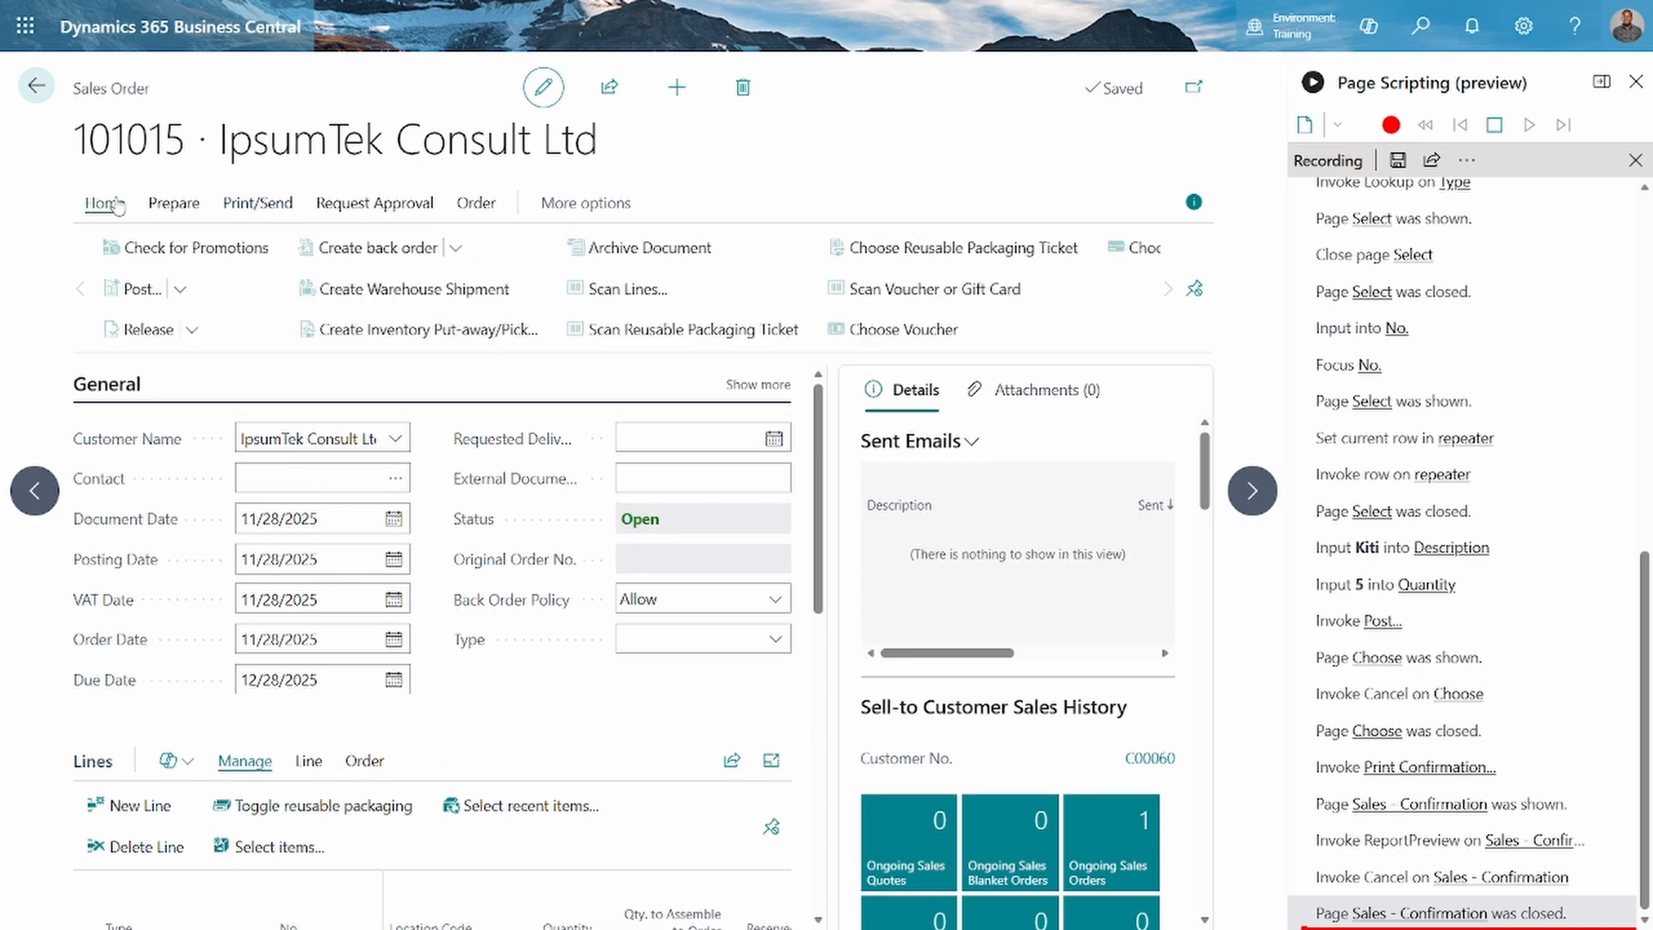
Post the sales order with Ship and Invoice and open the resulting posted sales invoice
click(130, 296)
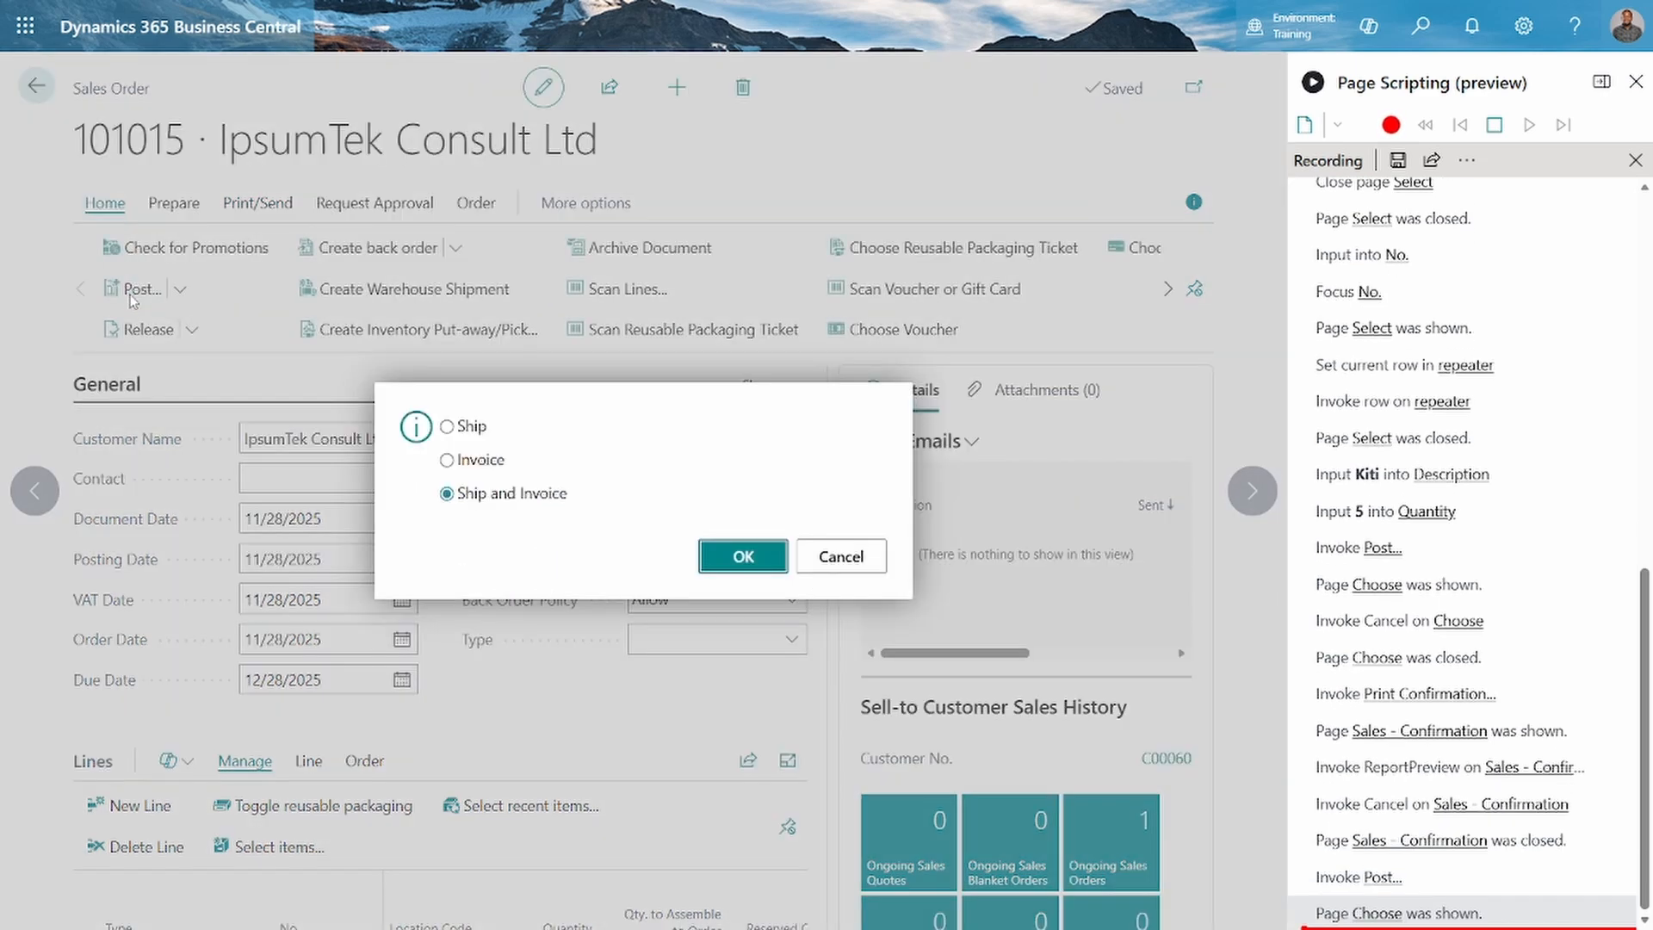
click(719, 561)
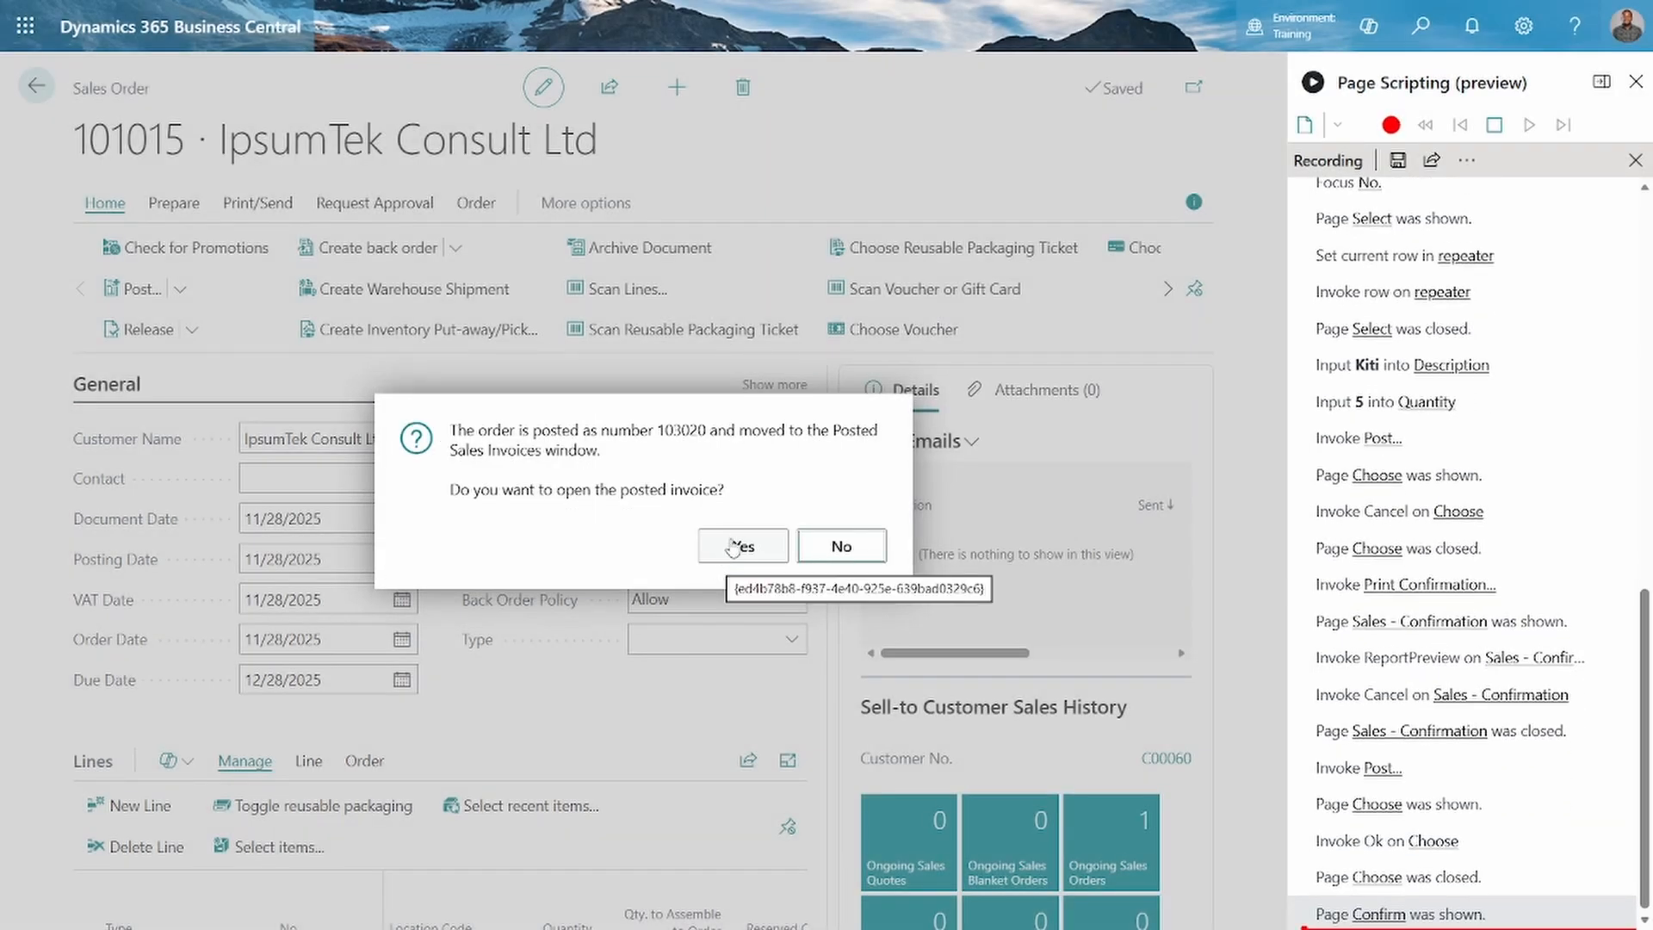
click(733, 548)
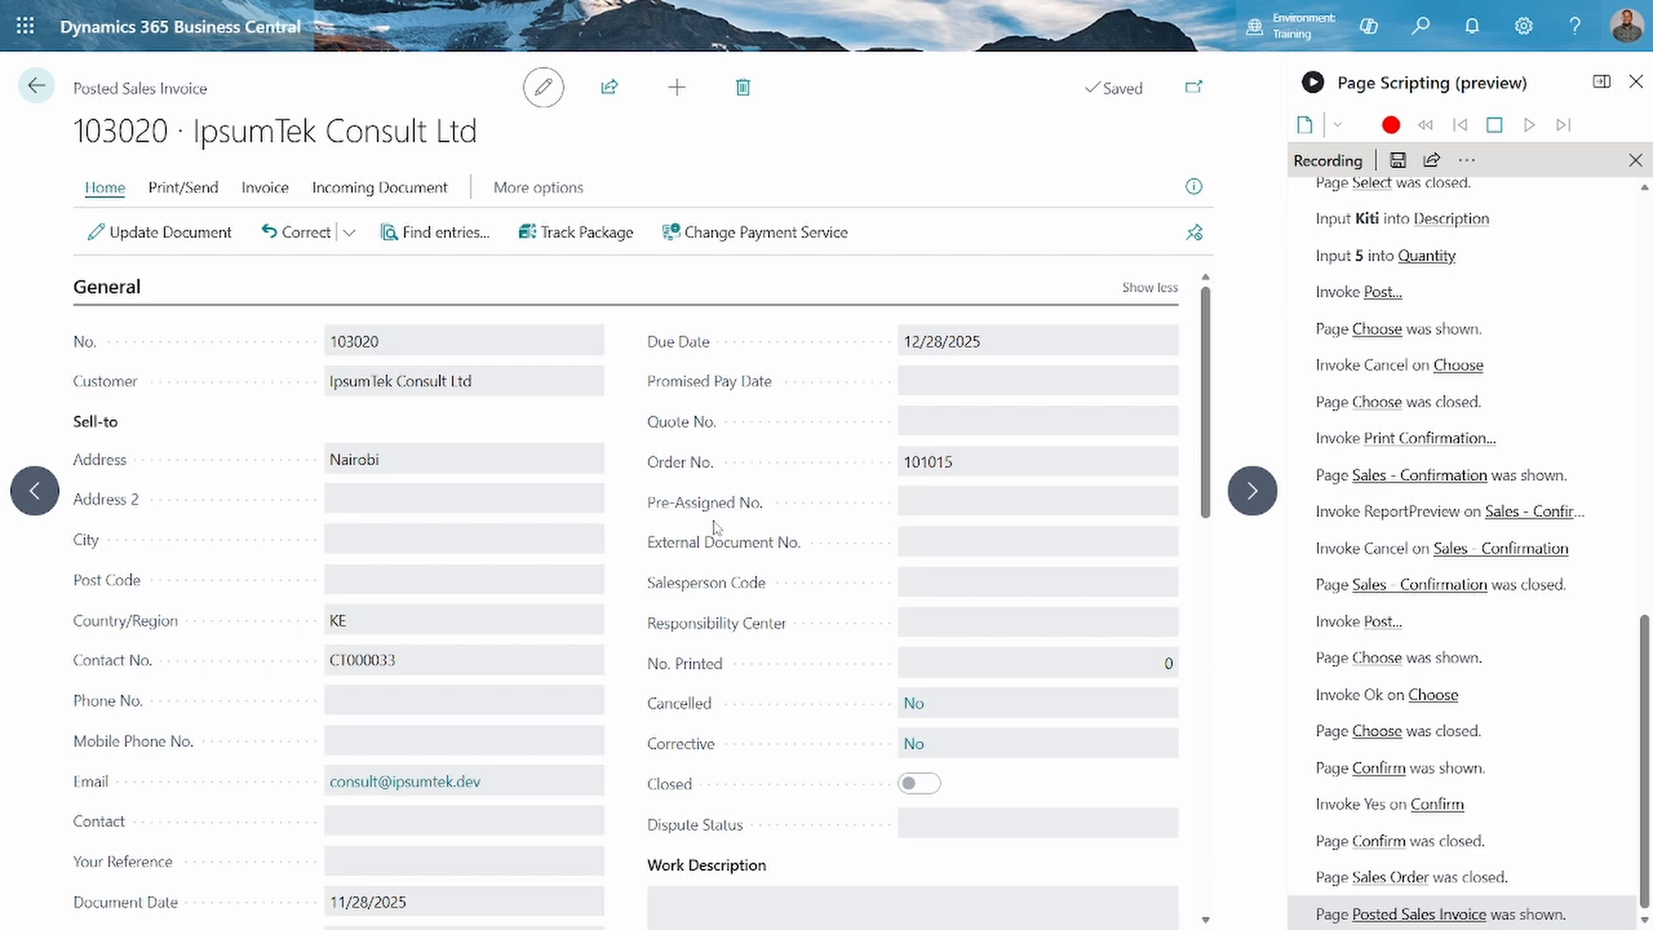
Review the posted sales invoice's general fields, item line, totals, invoice details and payment methods
scroll(715, 526, down, 5)
scroll(714, 527, down, 3)
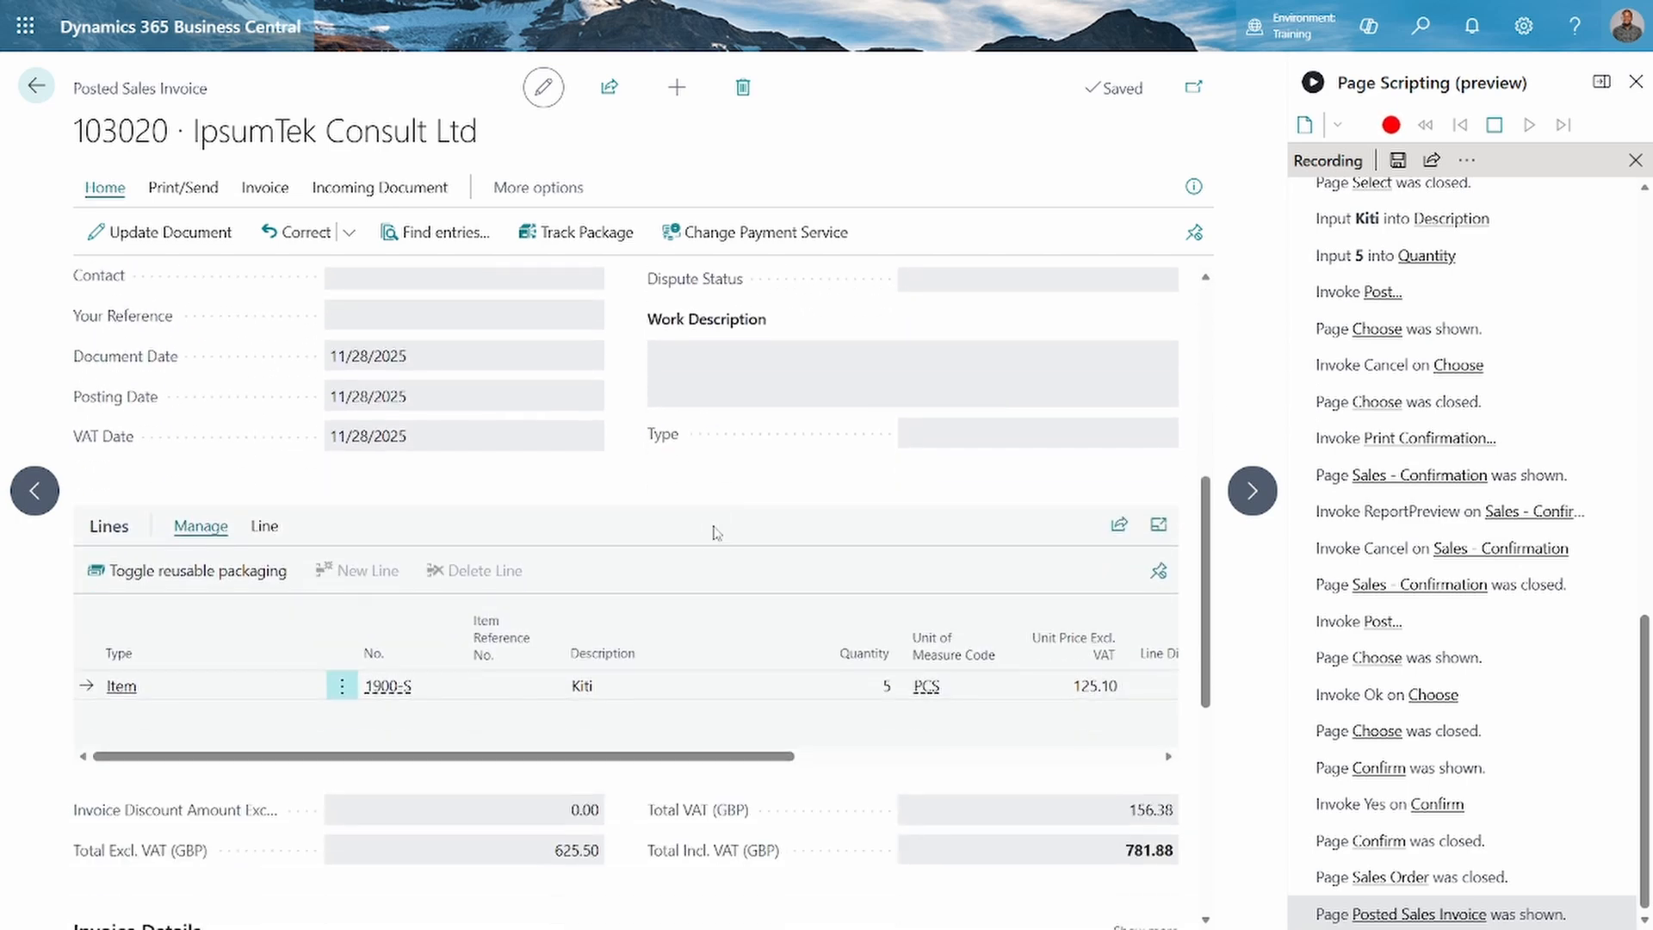
scroll(715, 532, down, 8)
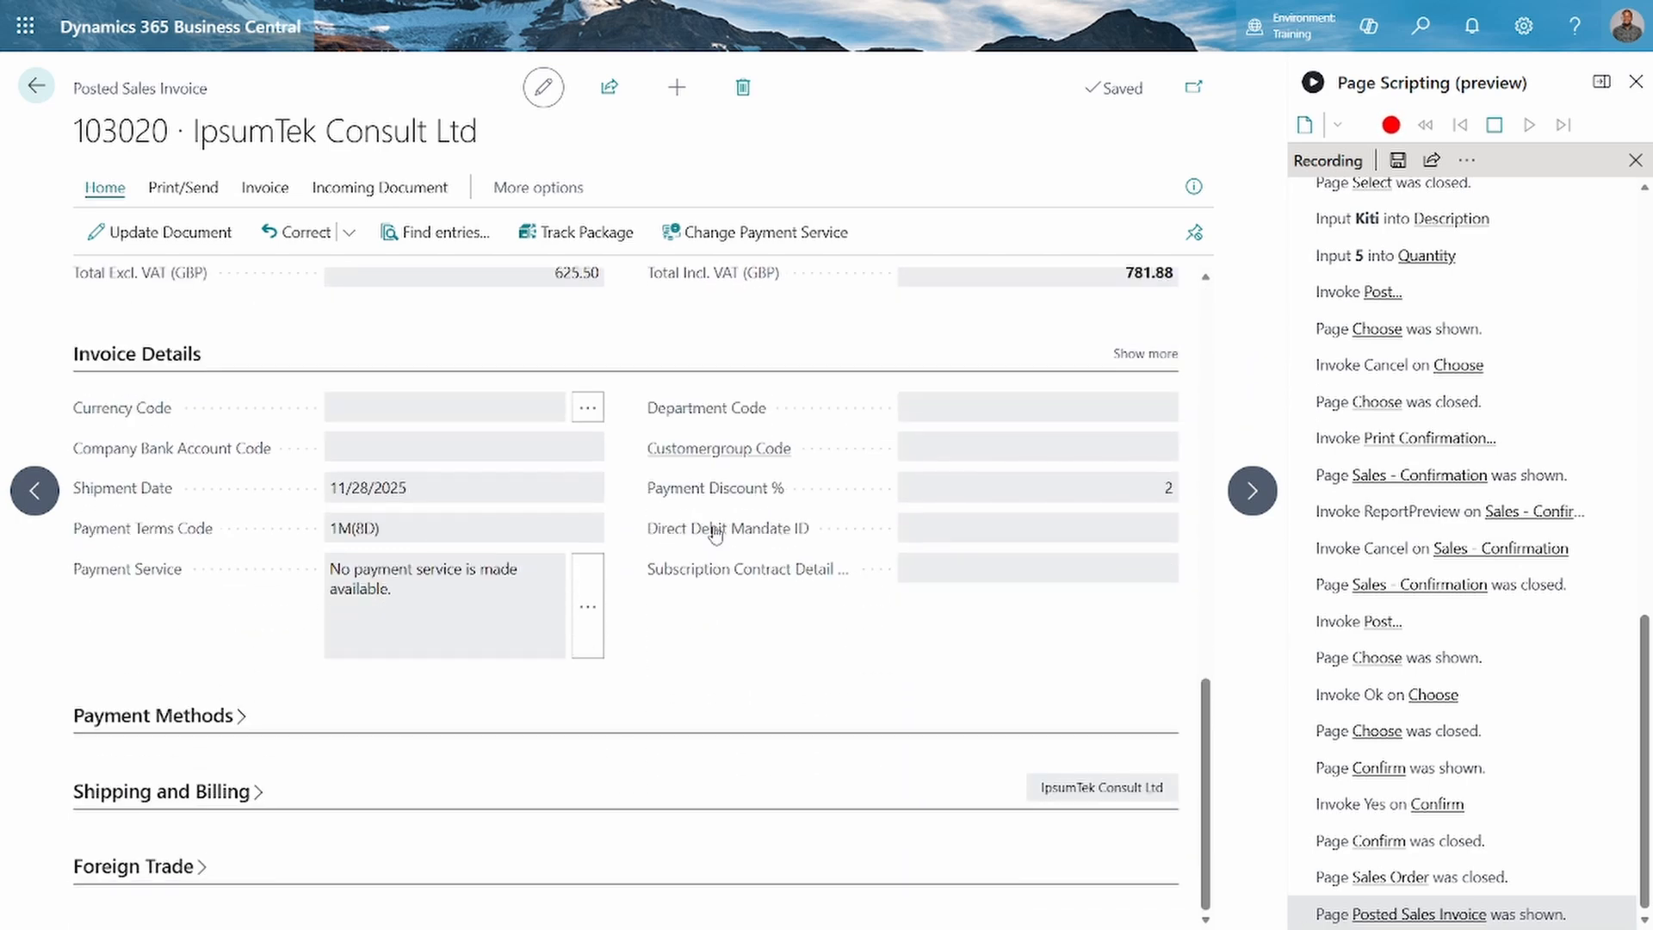
scroll(714, 531, up, 1)
scroll(714, 531, down, 1)
click(170, 727)
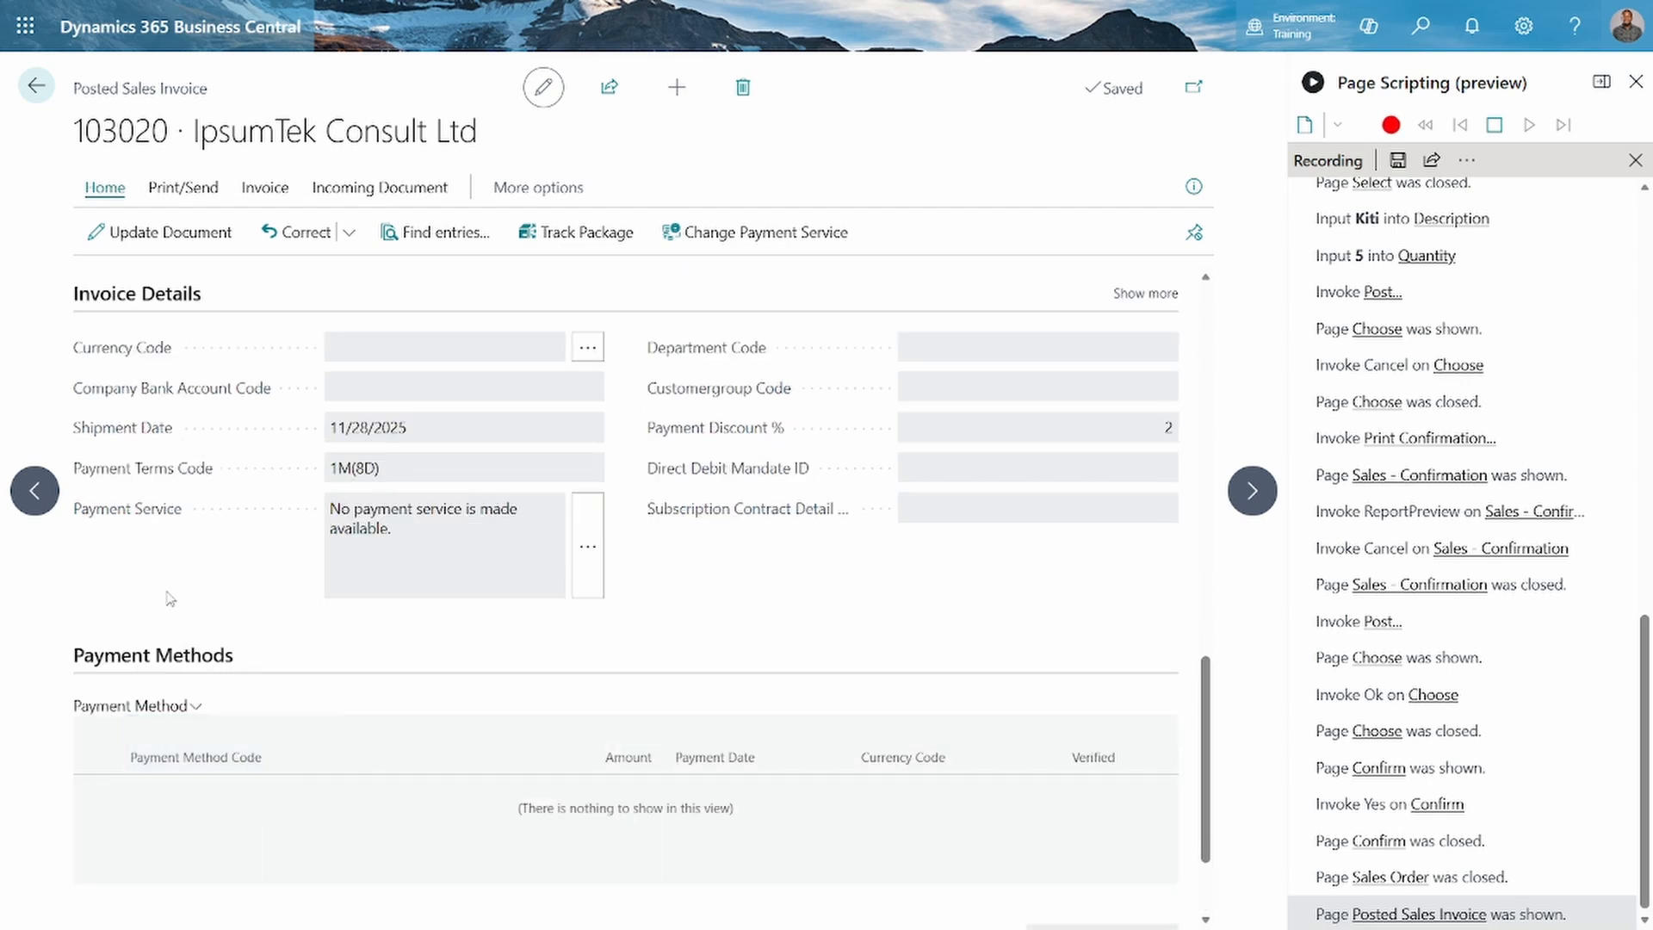
mouse_move(151, 354)
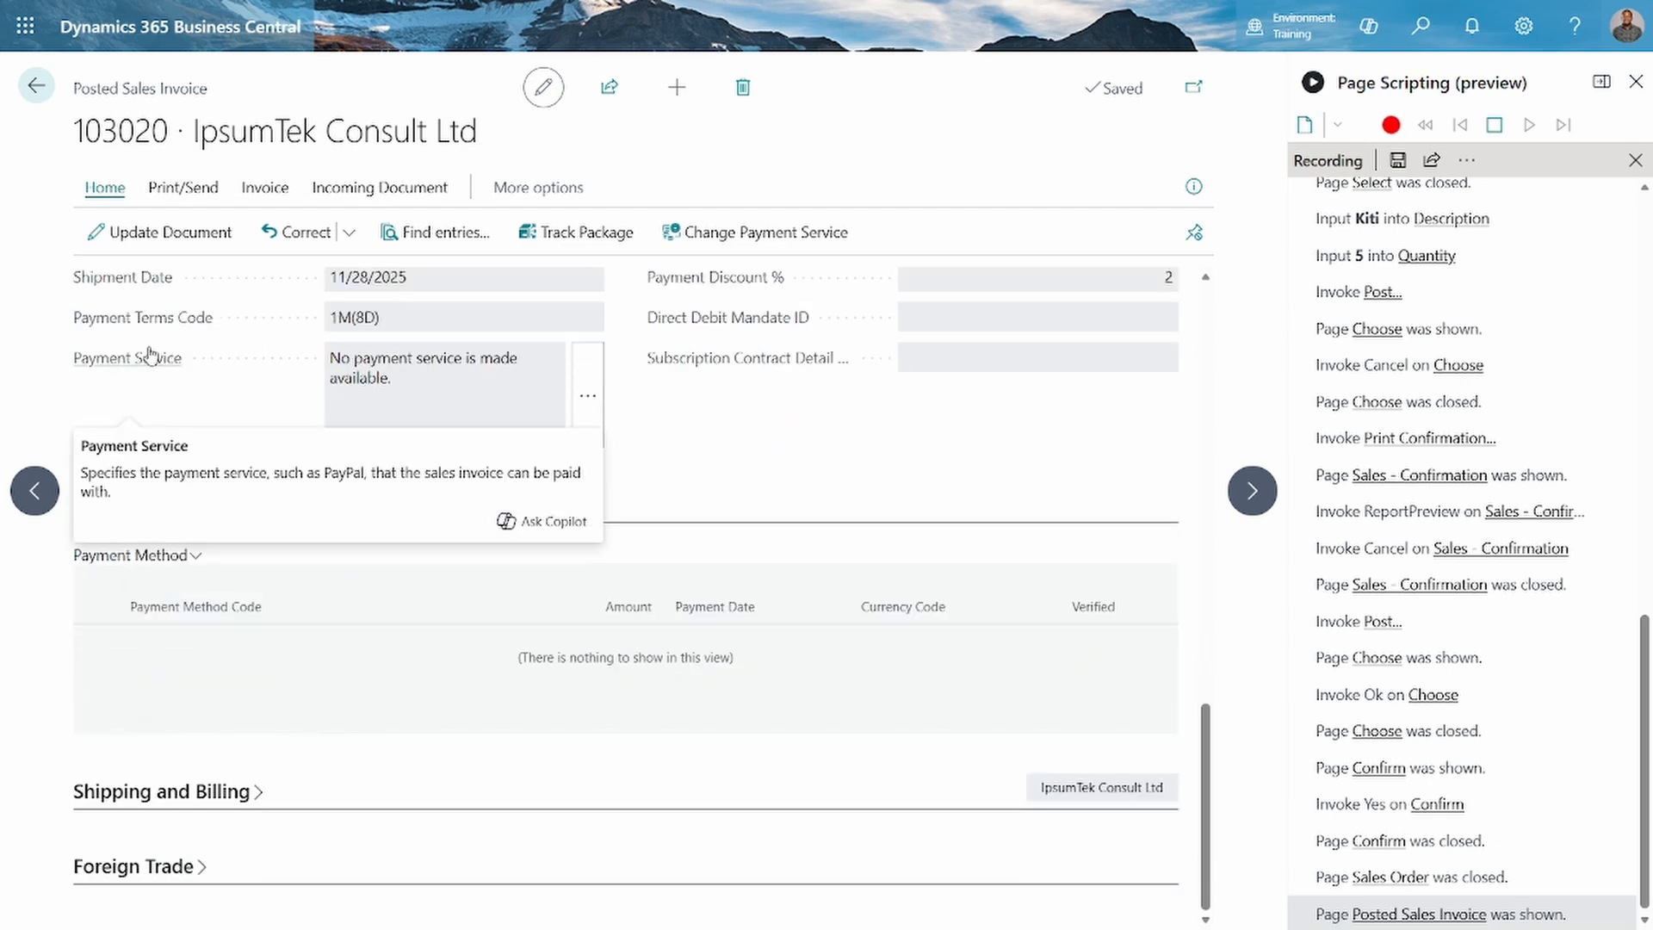
Leave the posted invoice, return to the role center home page and stop the page script recording
click(36, 93)
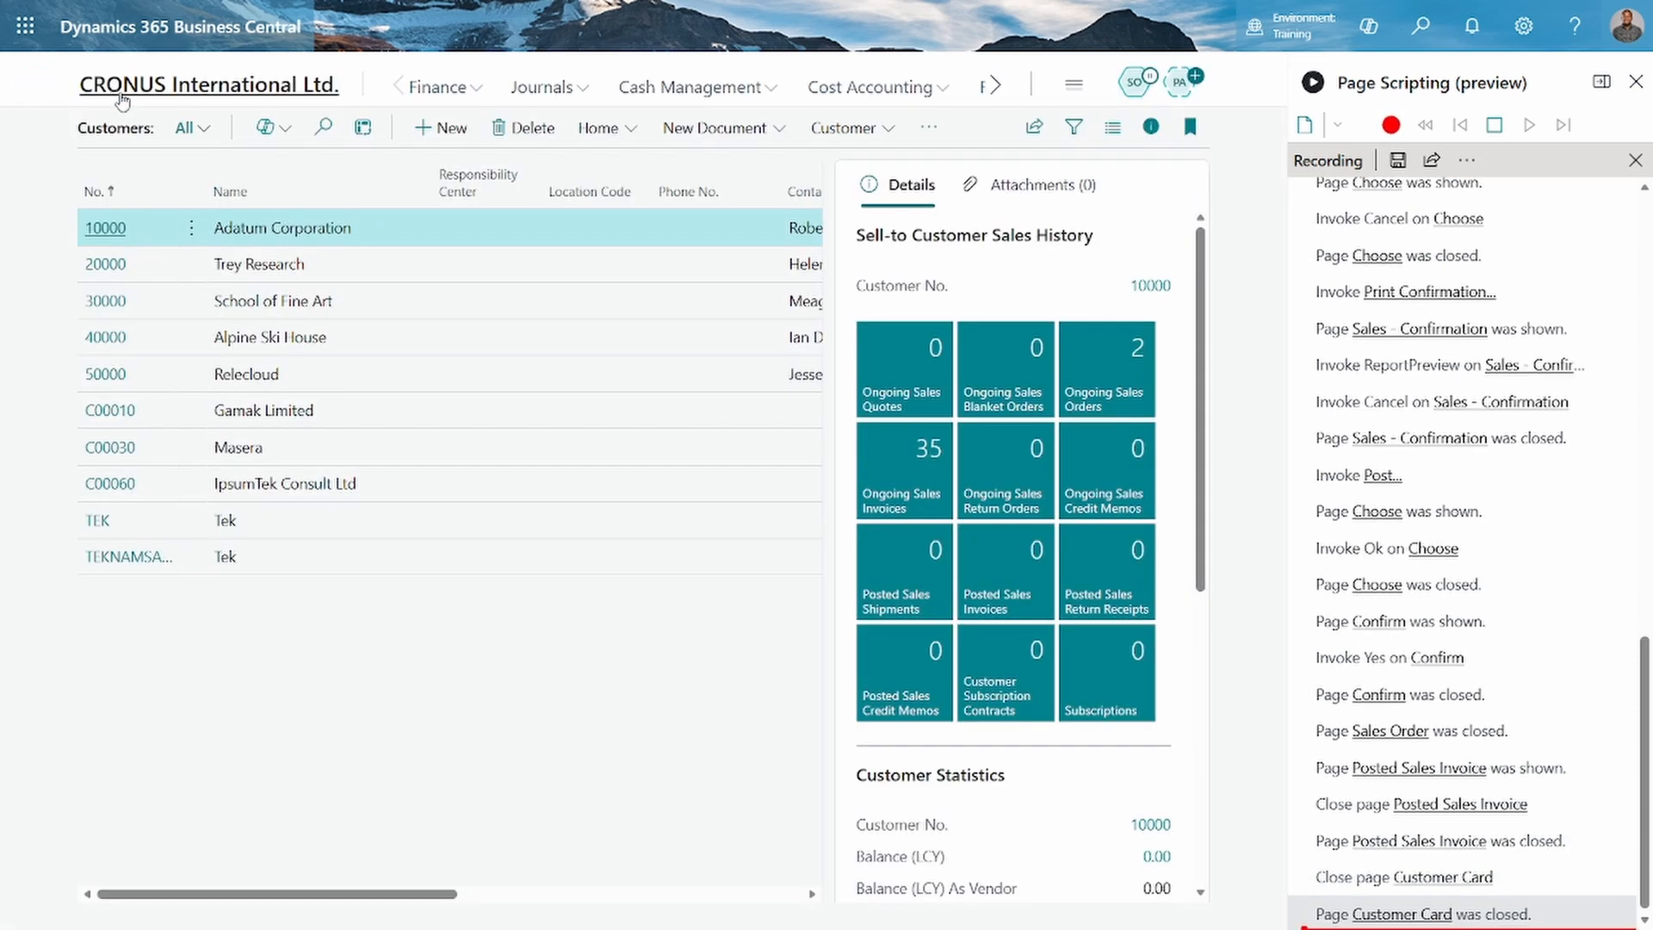
click(124, 97)
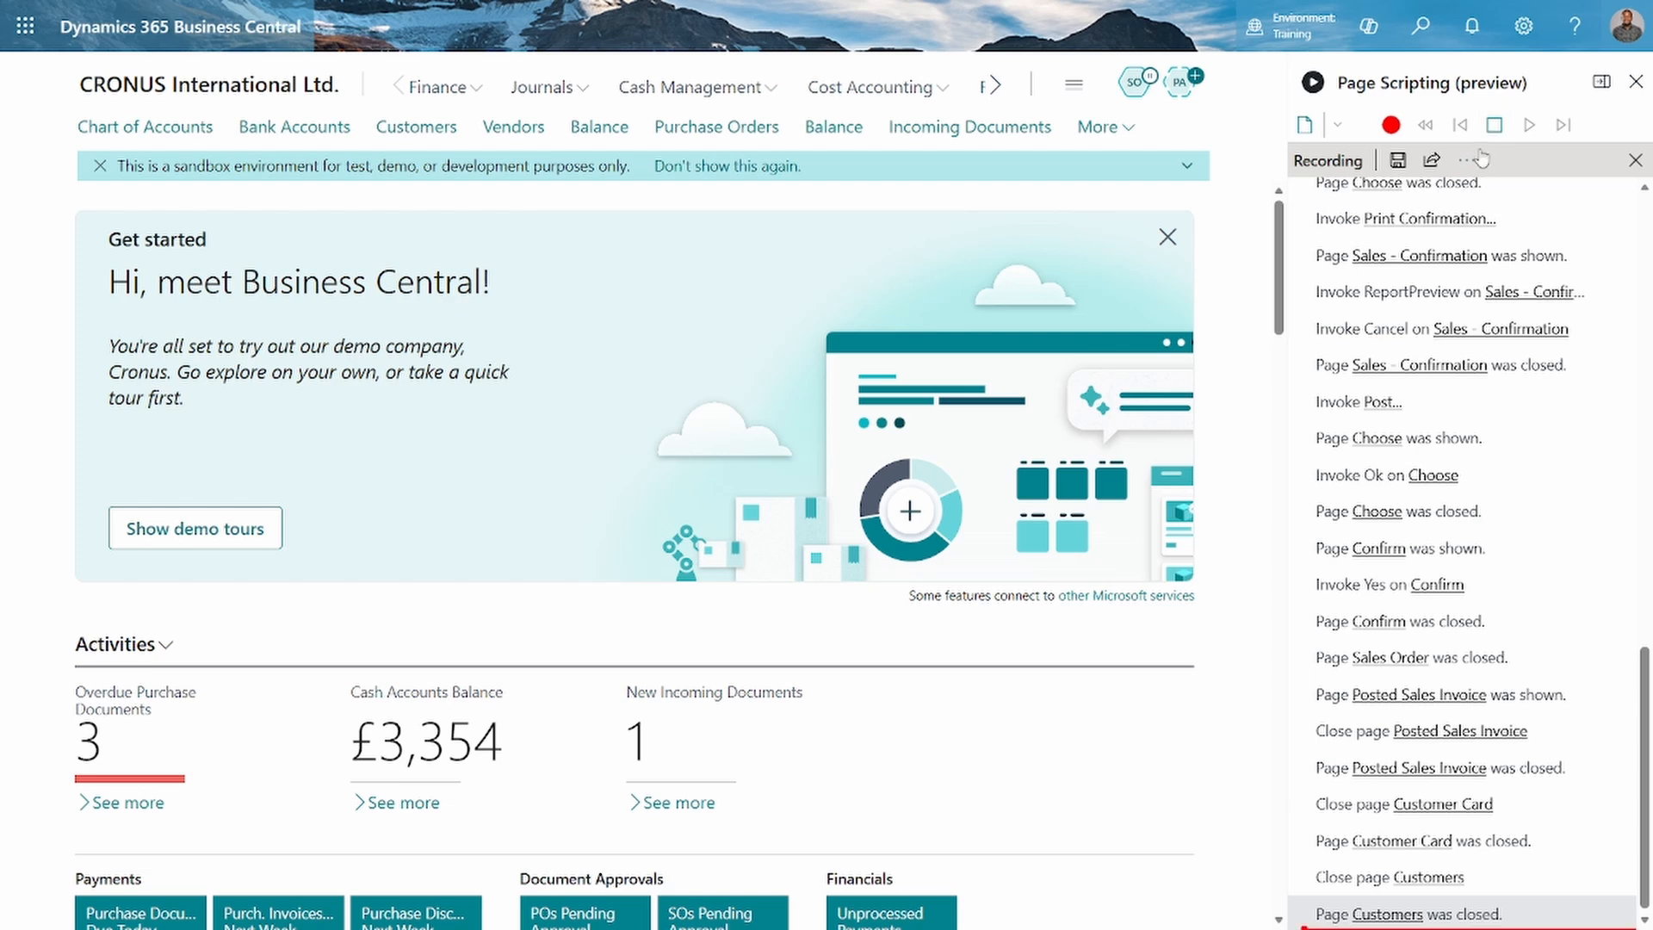
click(1493, 126)
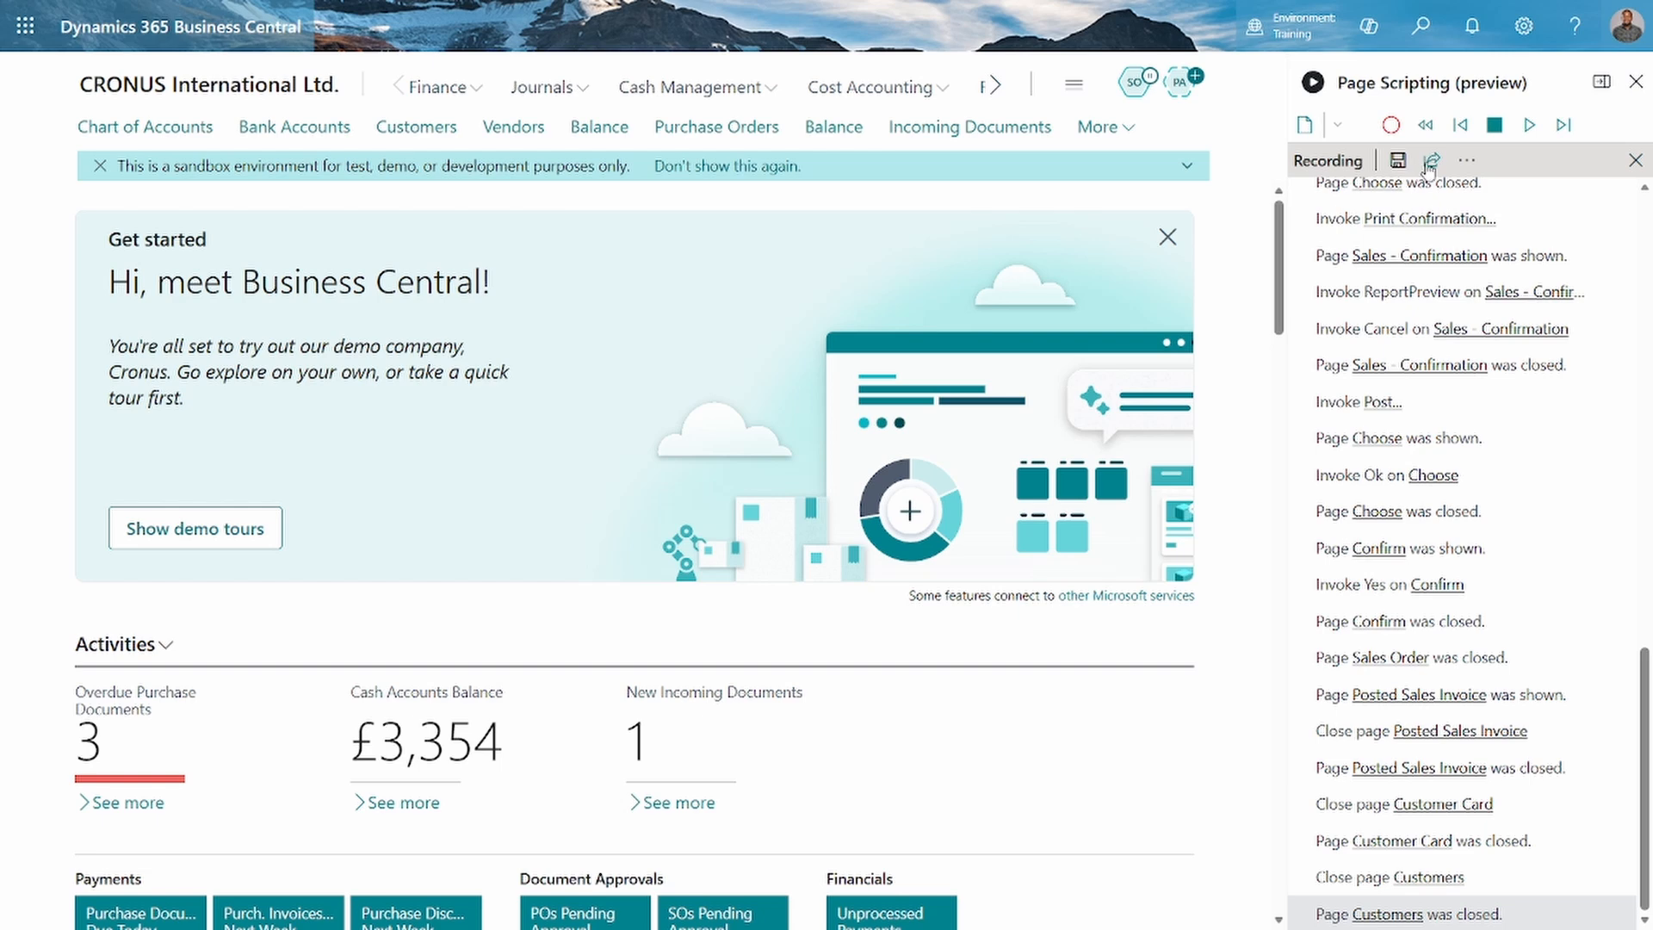
Look through the recorded steps from start to end and play back the whole script
scroll(1532, 413, up, 15)
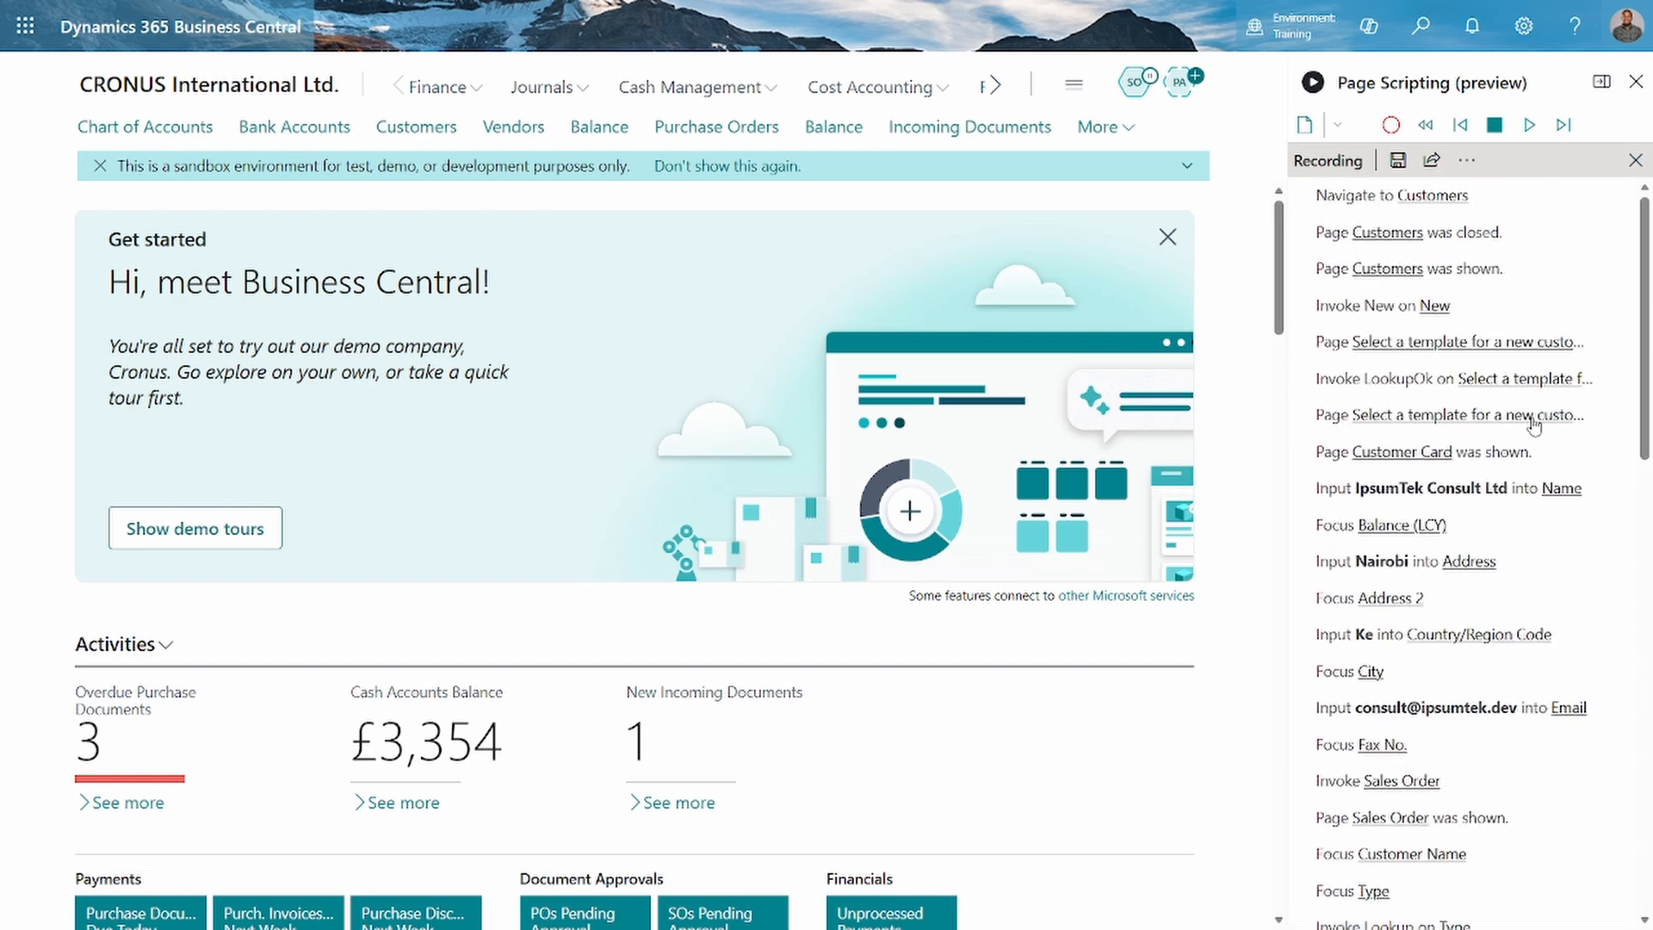
scroll(1463, 620, down, 15)
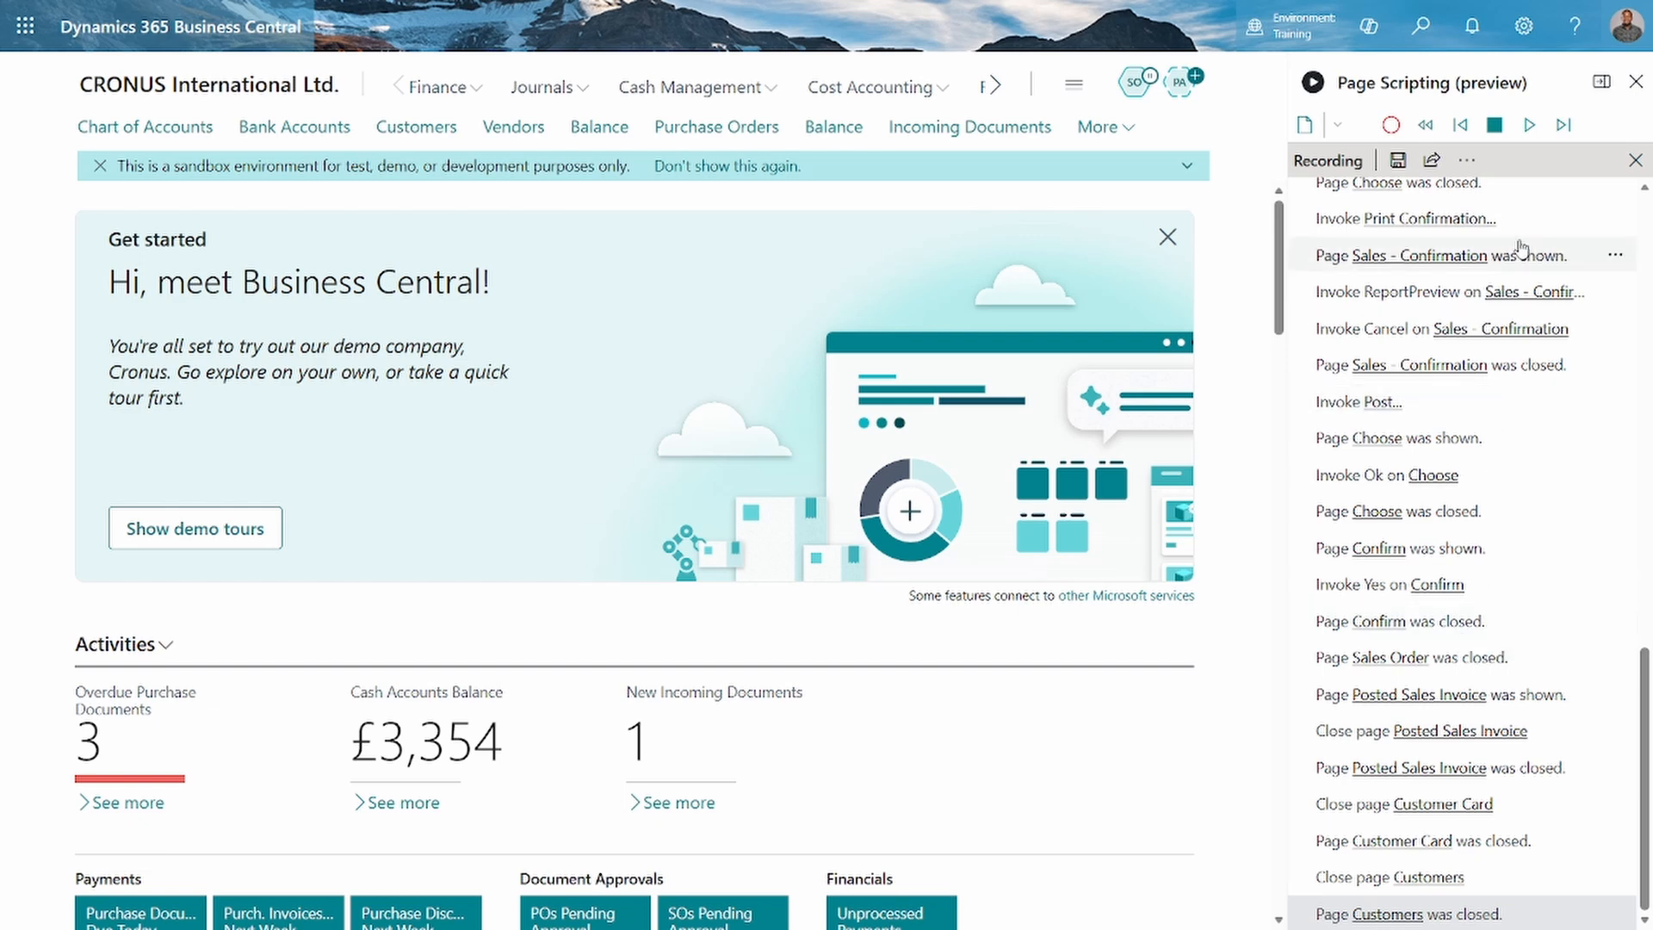
click(1530, 127)
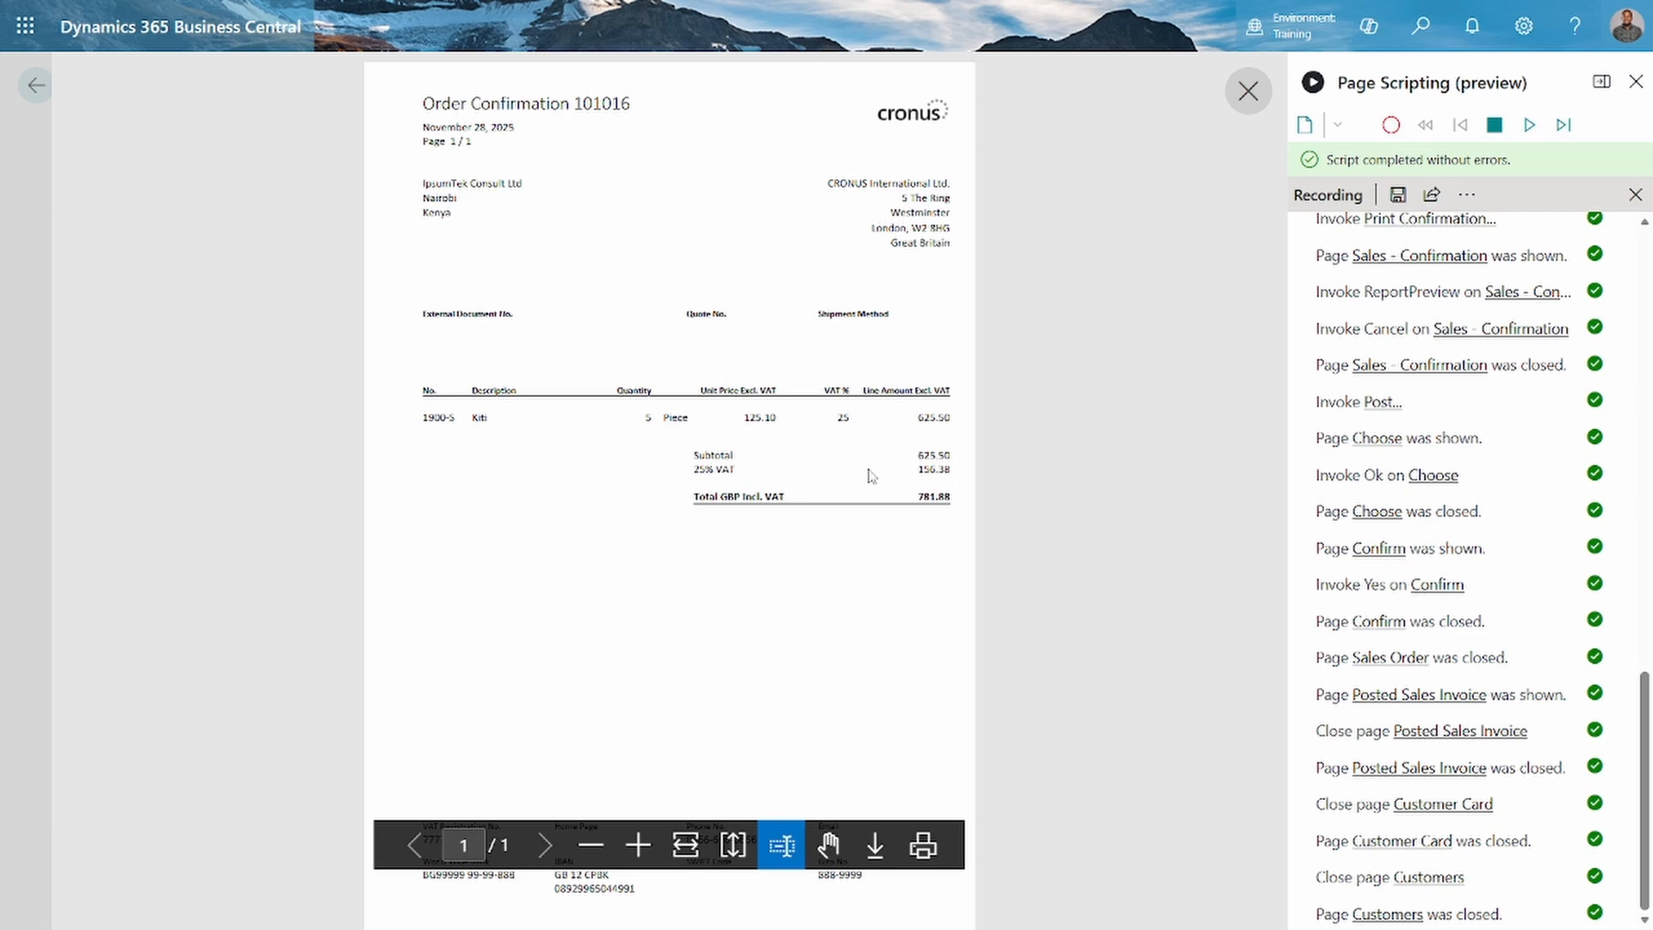
Save the recording as Recording_cust in the bc-replay recordings folder, accepting the sensitive data notice
click(1399, 196)
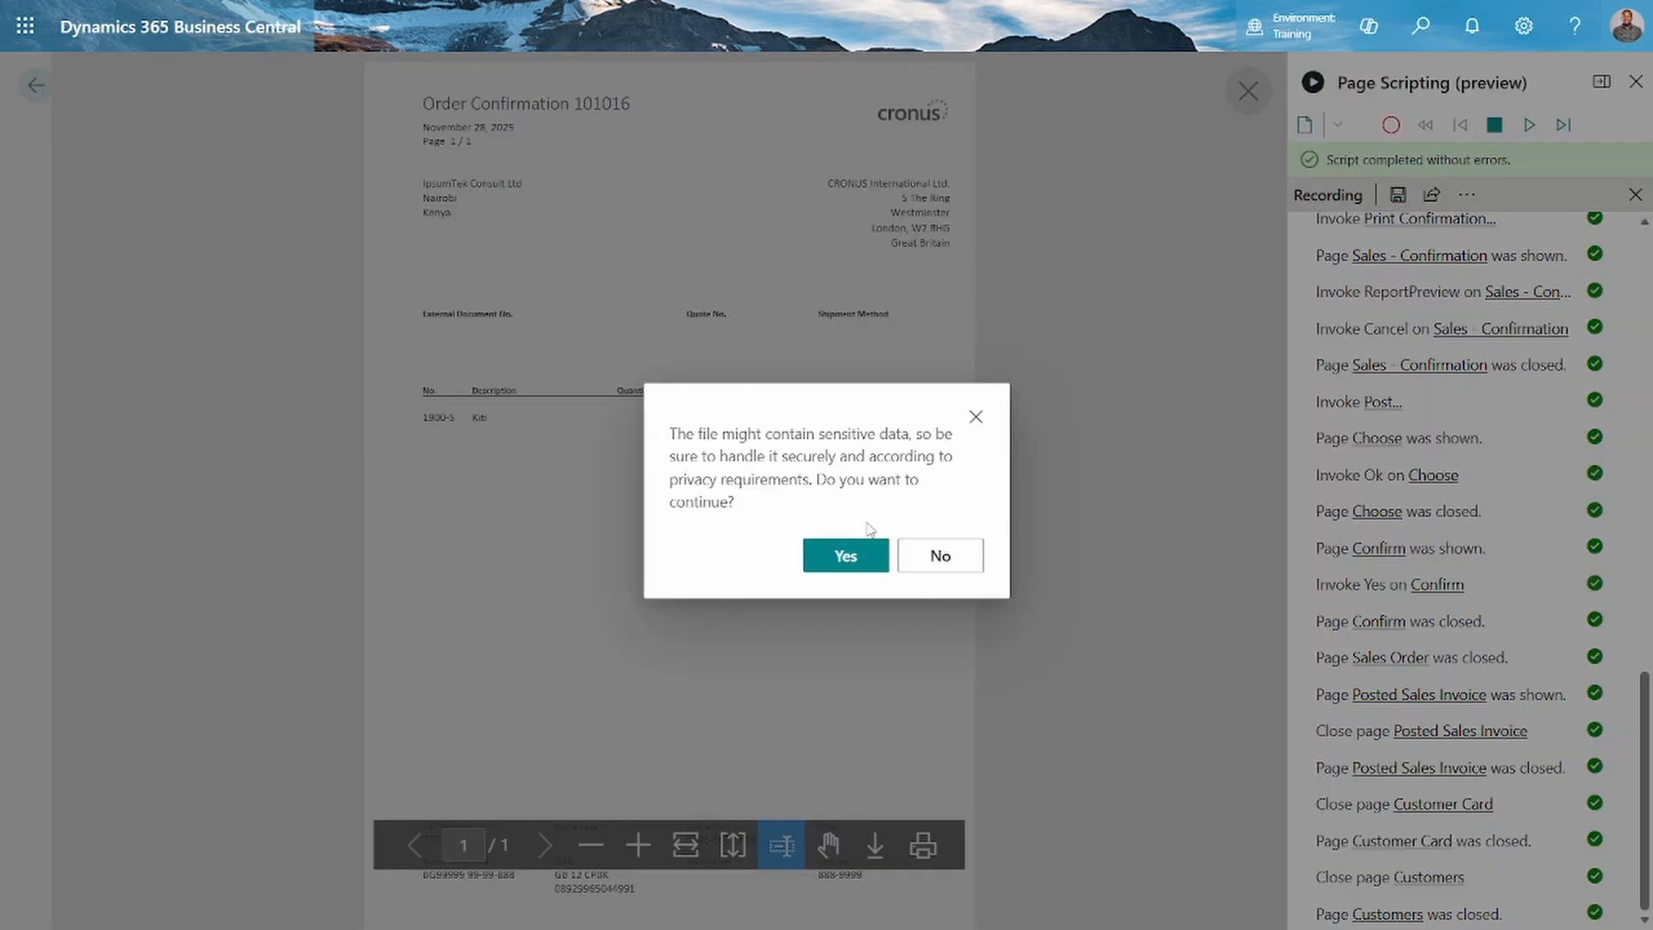
click(842, 559)
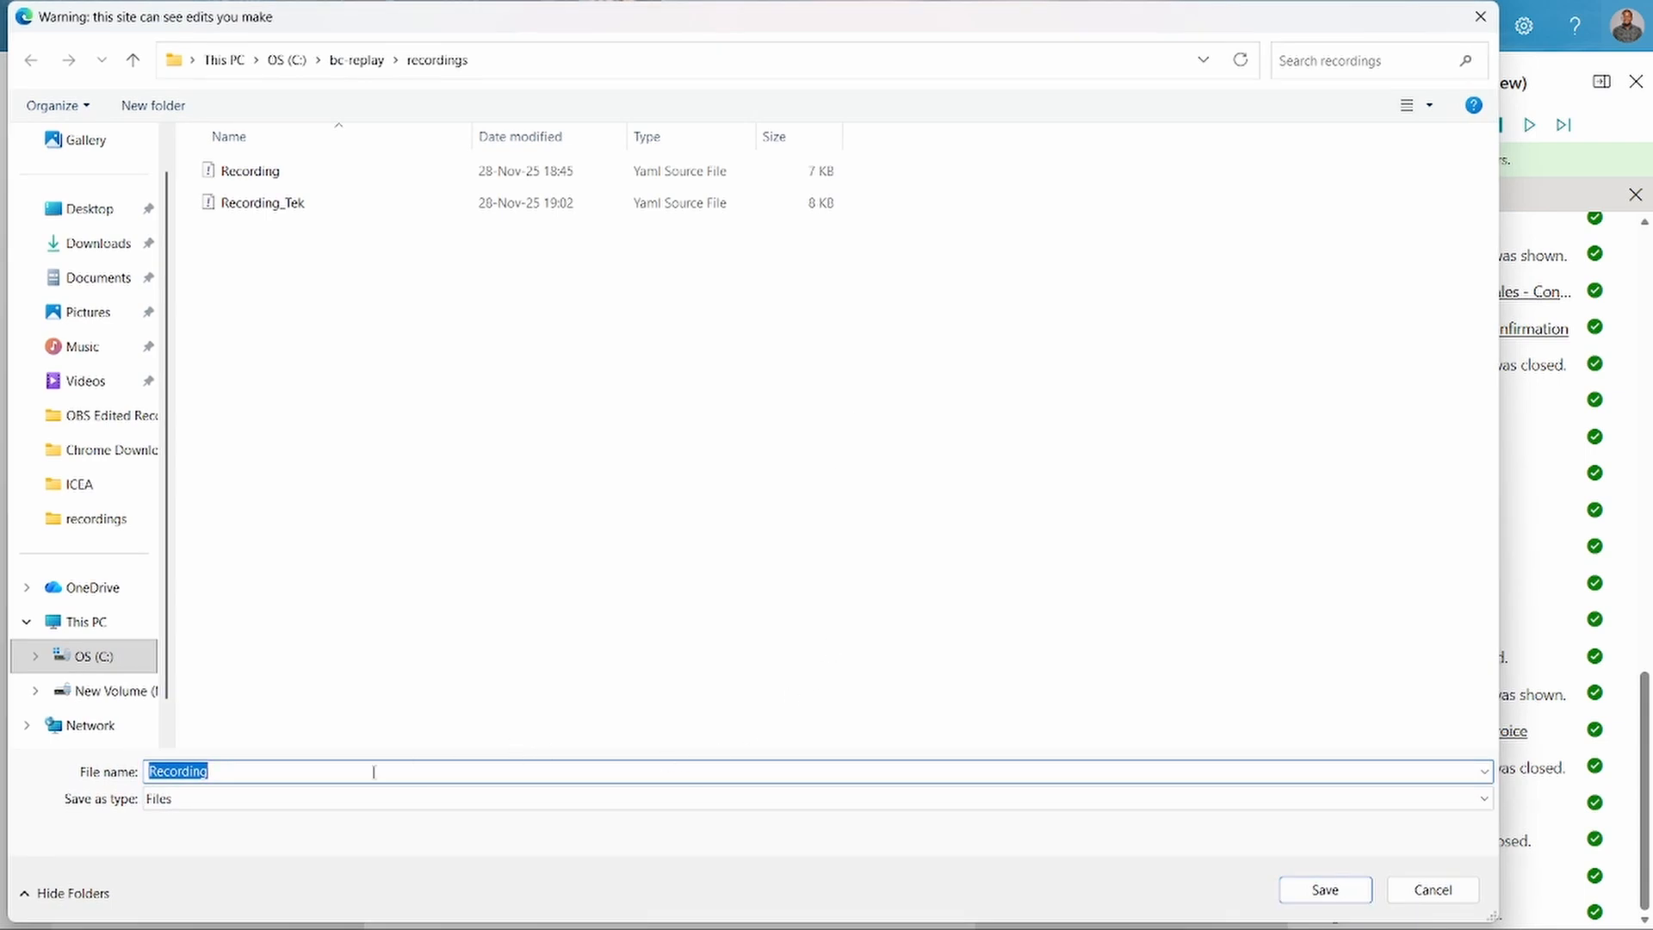
click(272, 767)
text(_cust)
key(Return)
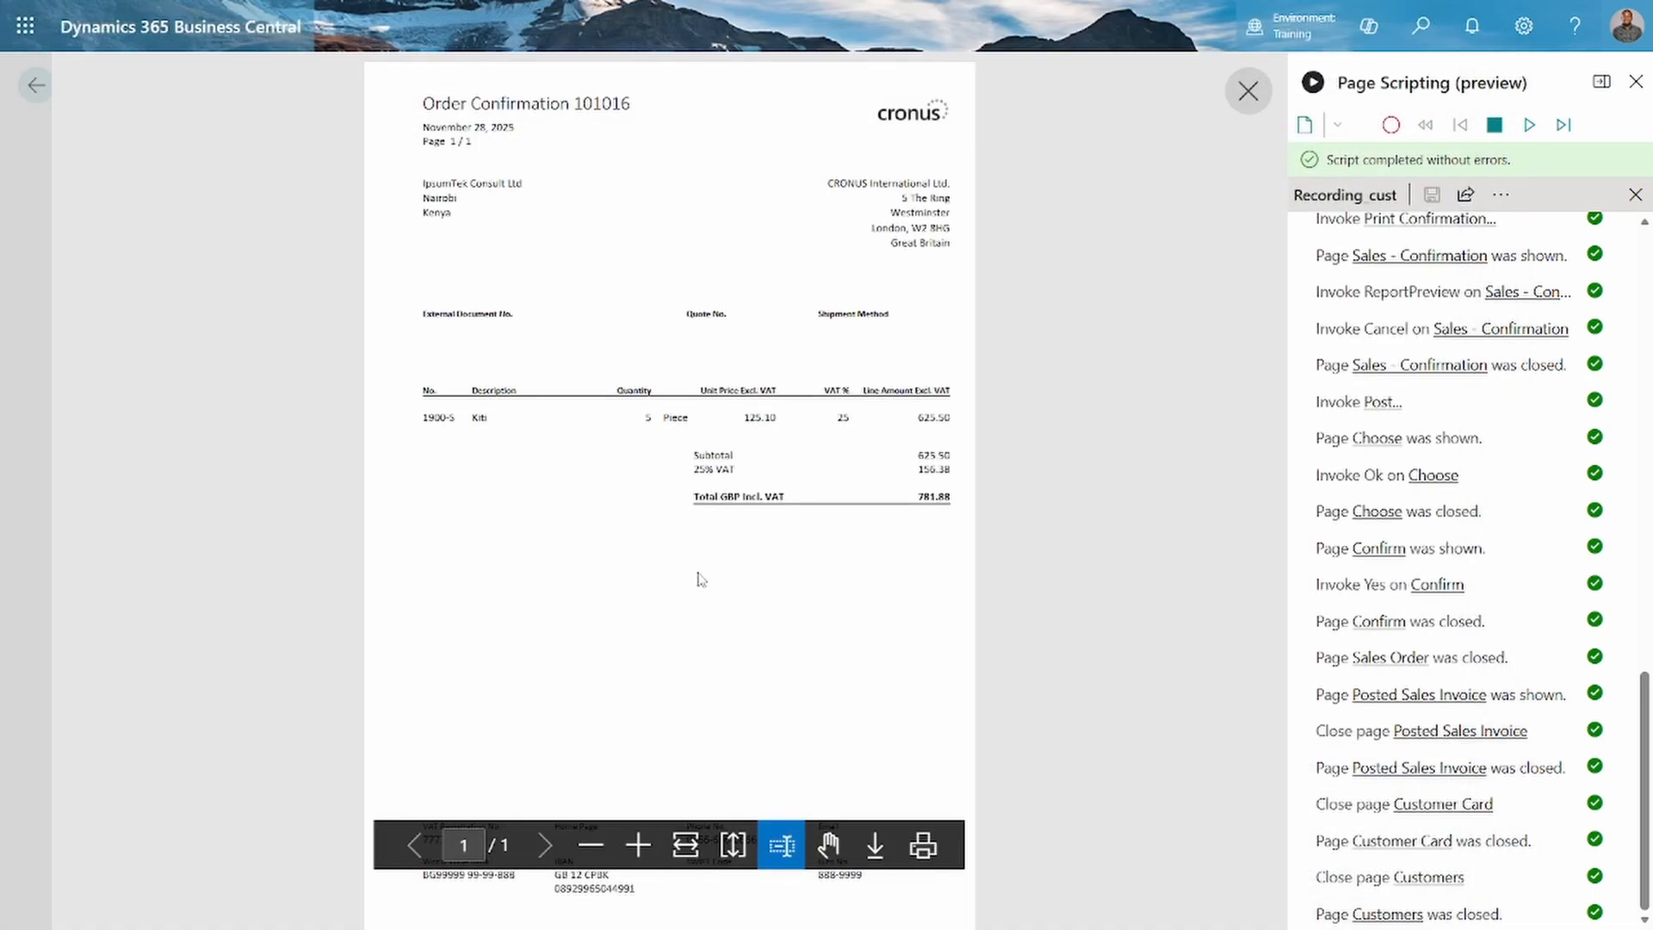
Switch to the File Explorer window showing the bc-replay recordings folder
key(alt+Tab)
key(alt+Tab)
key(super)
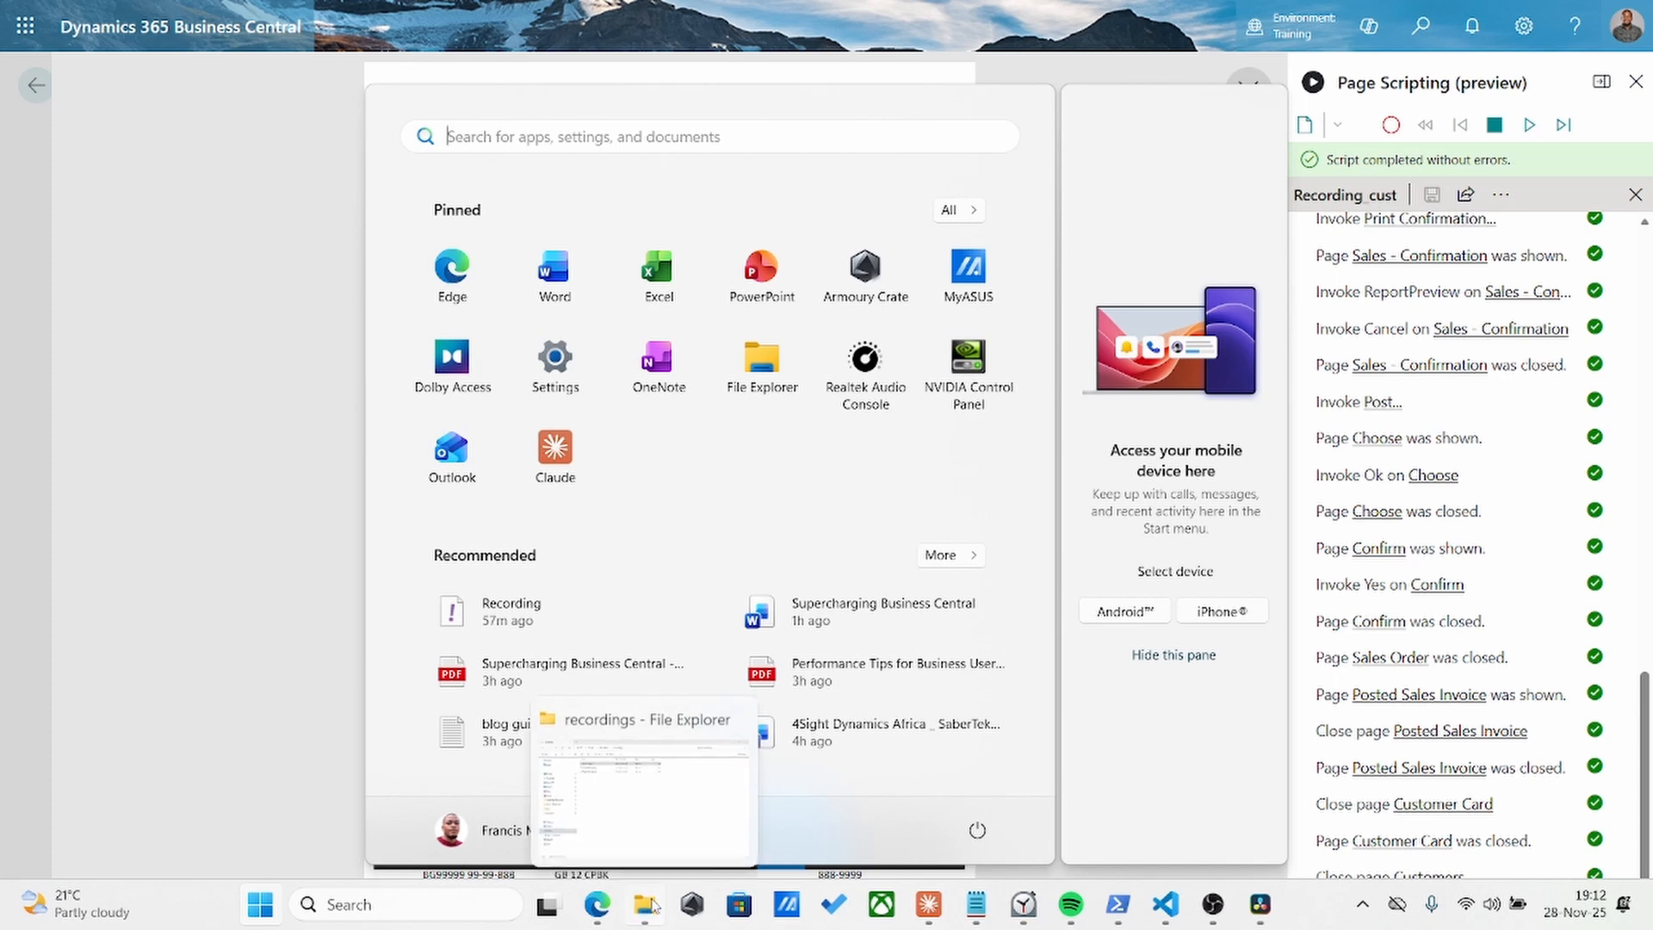
click(654, 901)
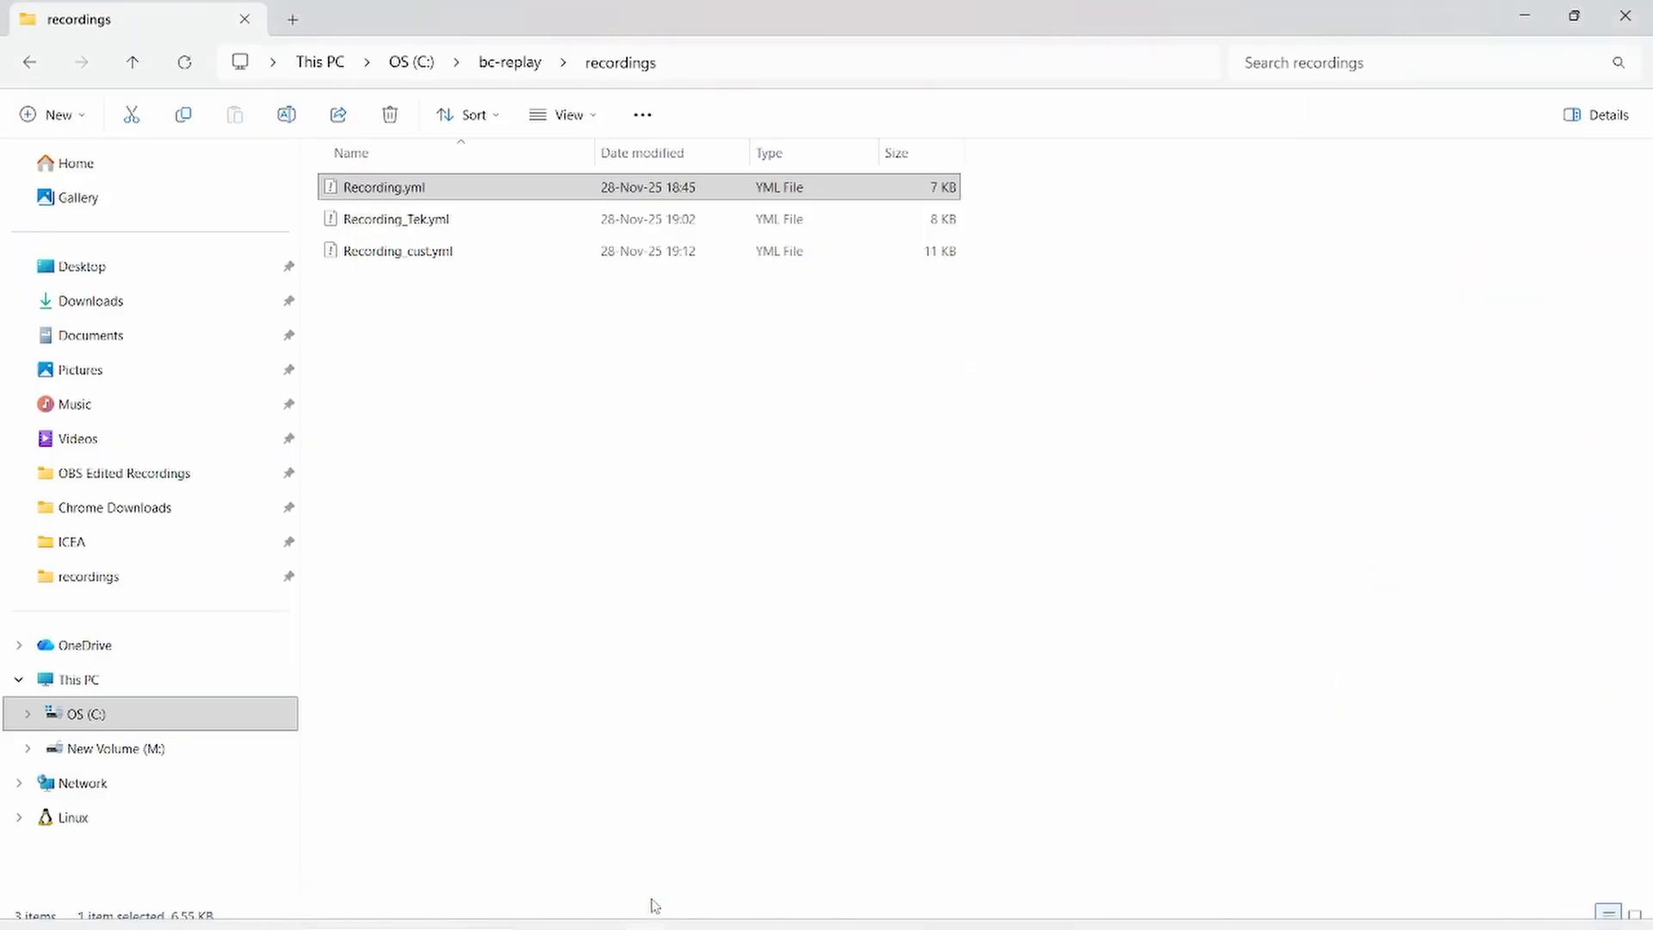
Open Recording_cust.yml in Visual Studio Code, using that app just once for the file
click(431, 258)
right_click(431, 260)
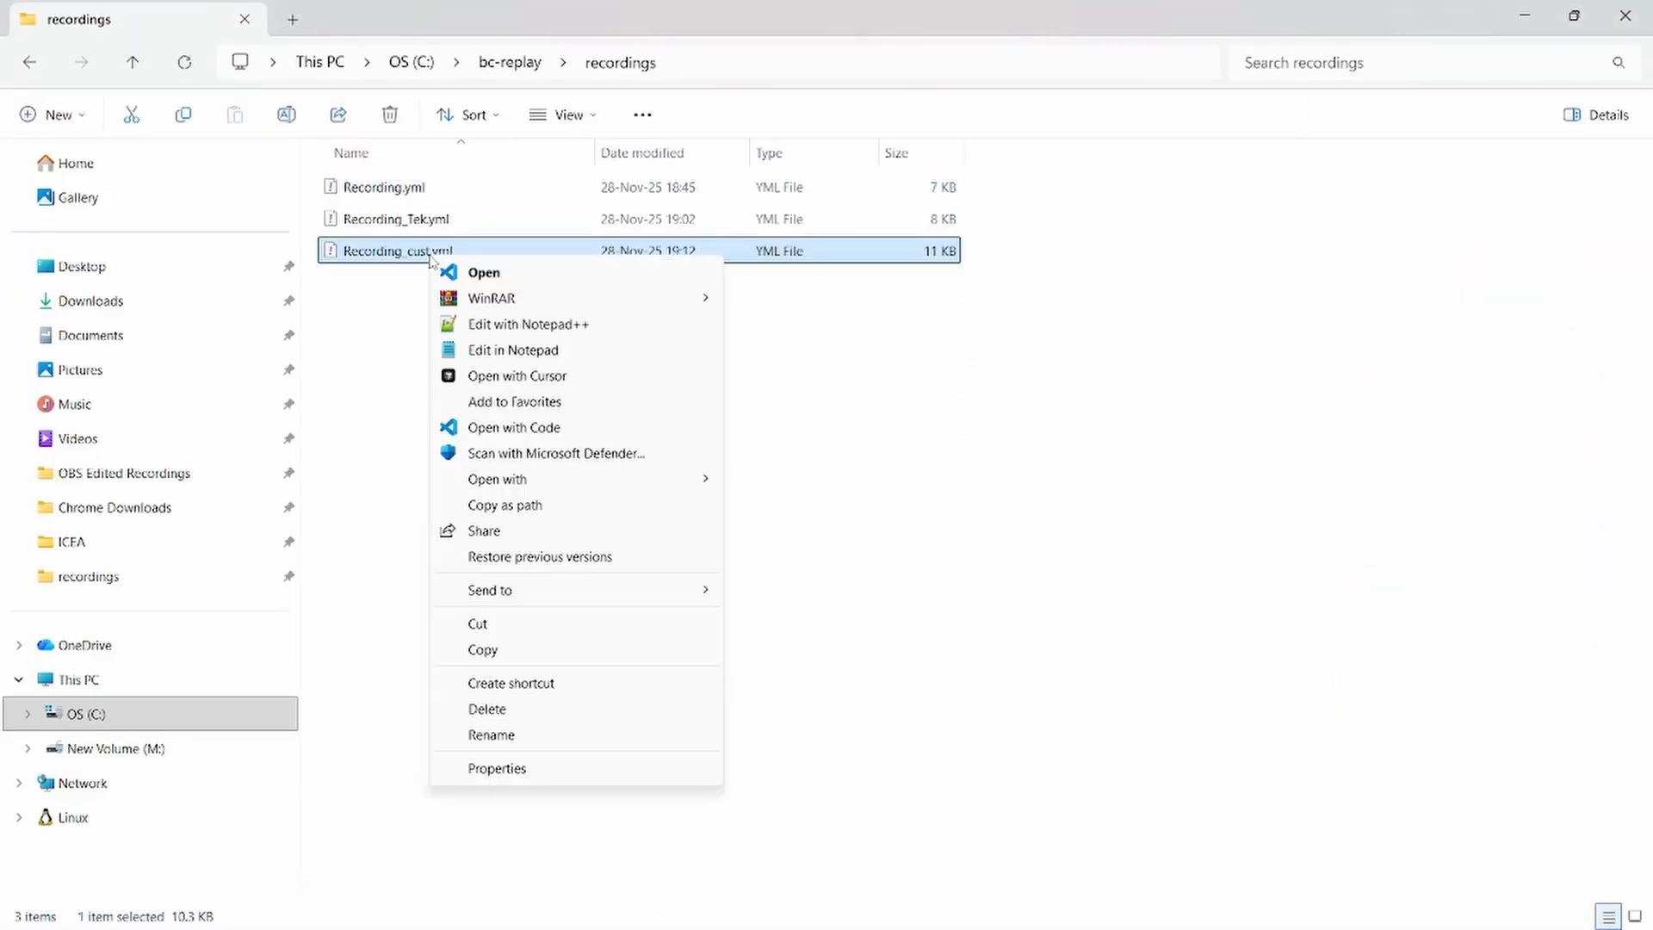
click(910, 388)
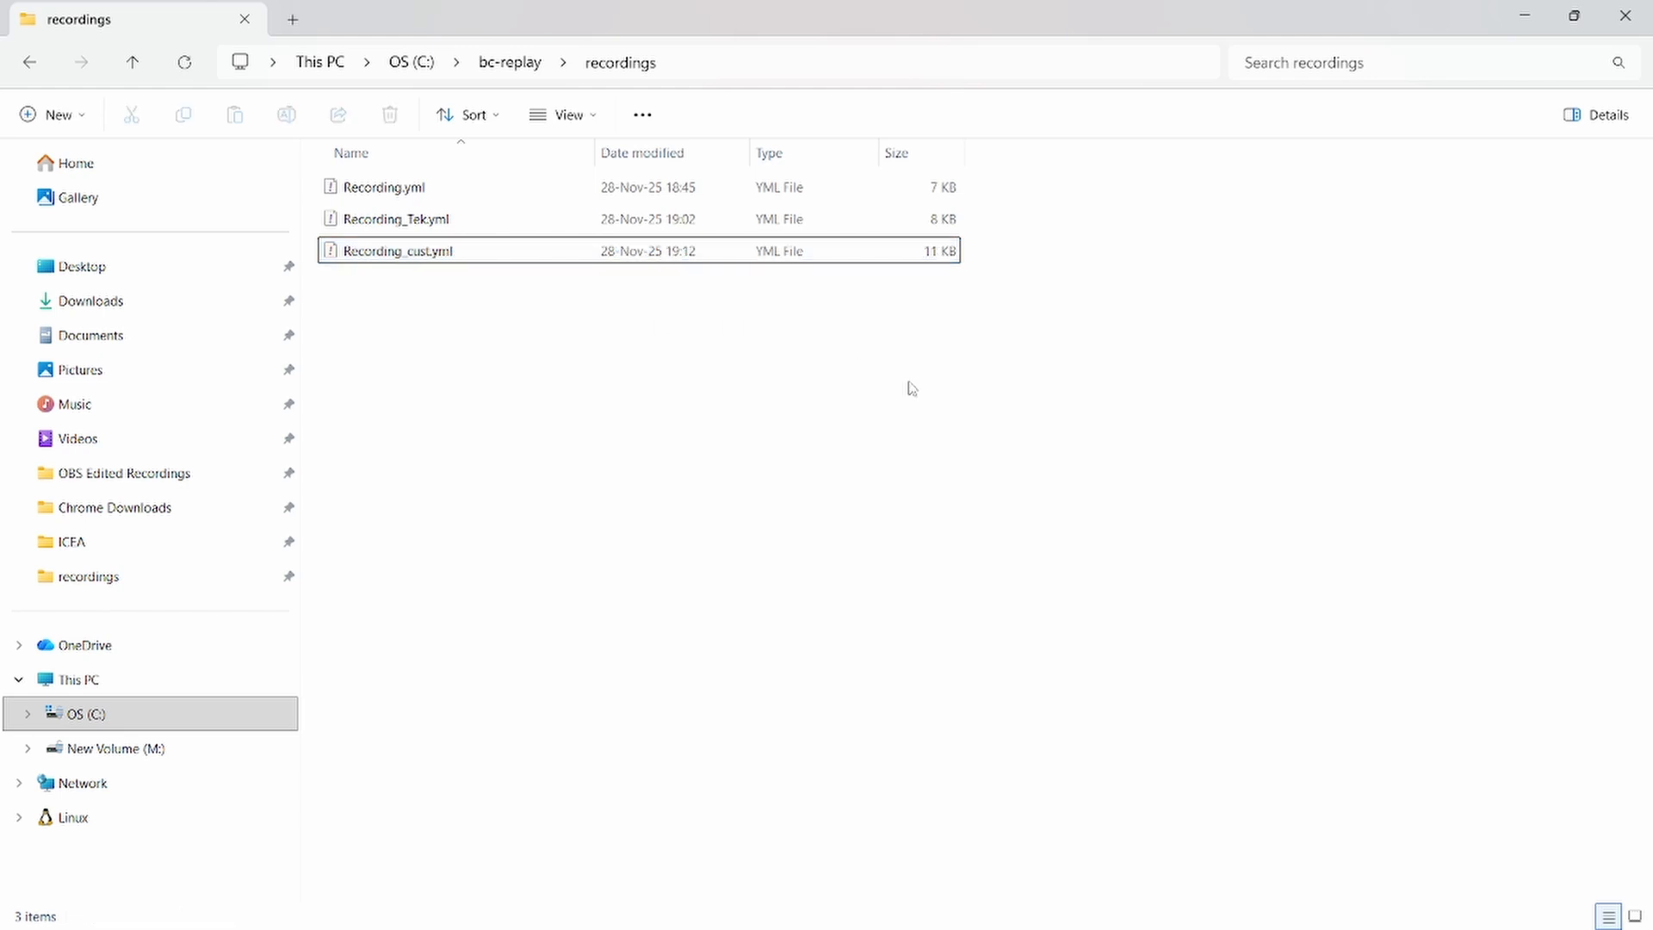
click(458, 258)
right_click(459, 263)
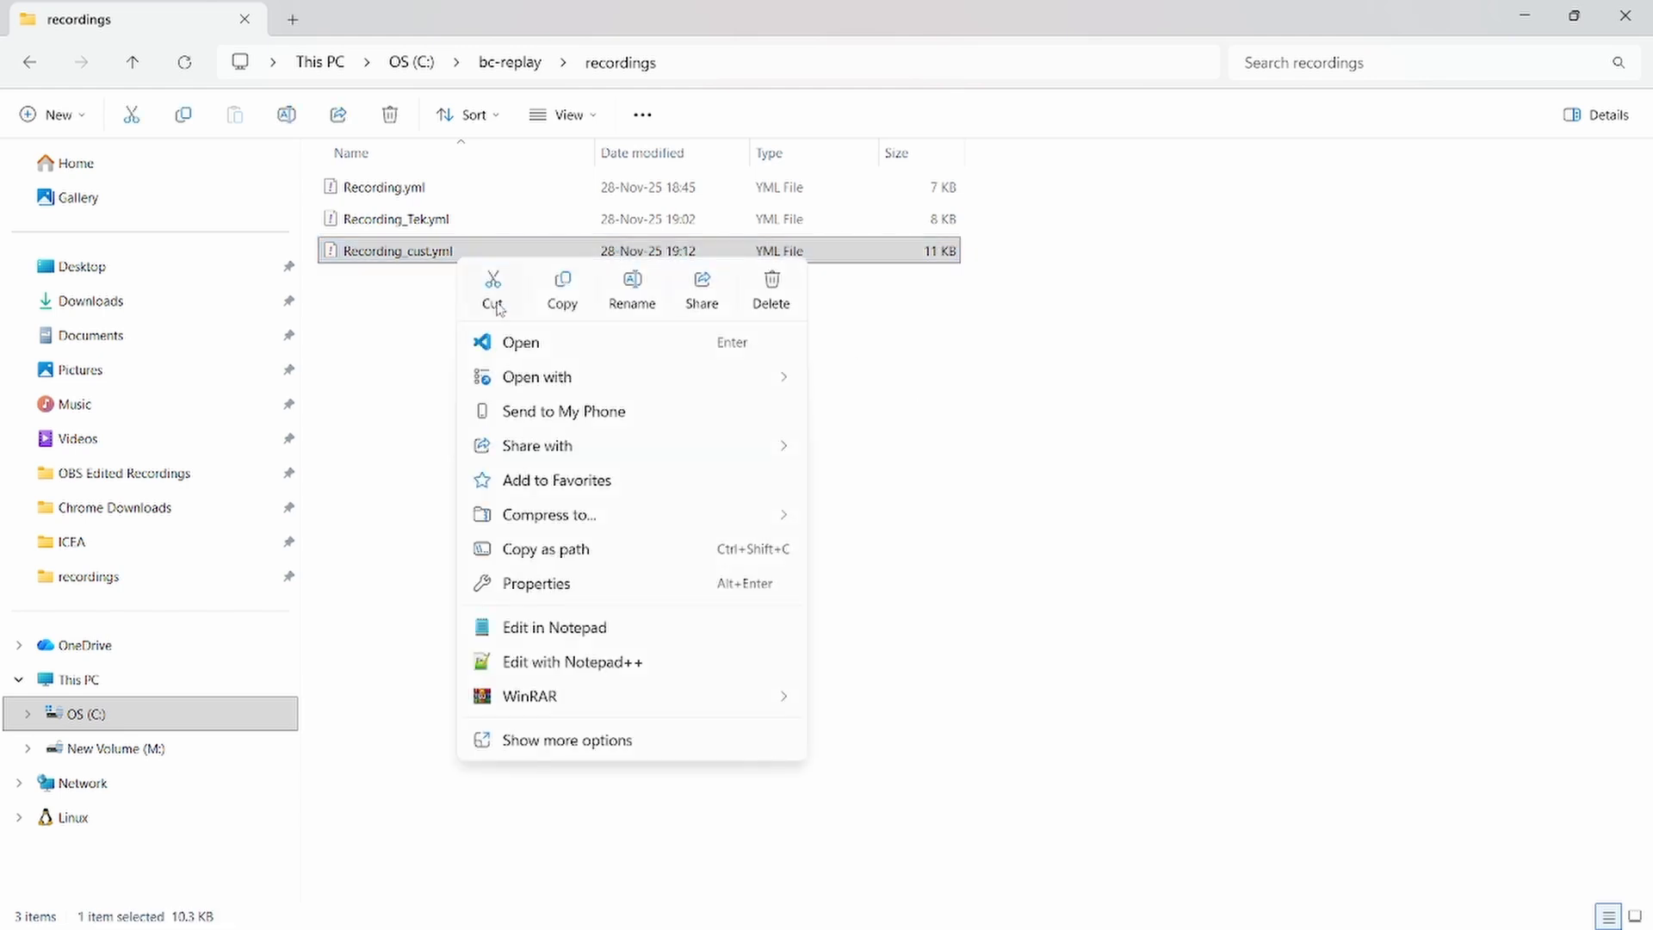
click(533, 348)
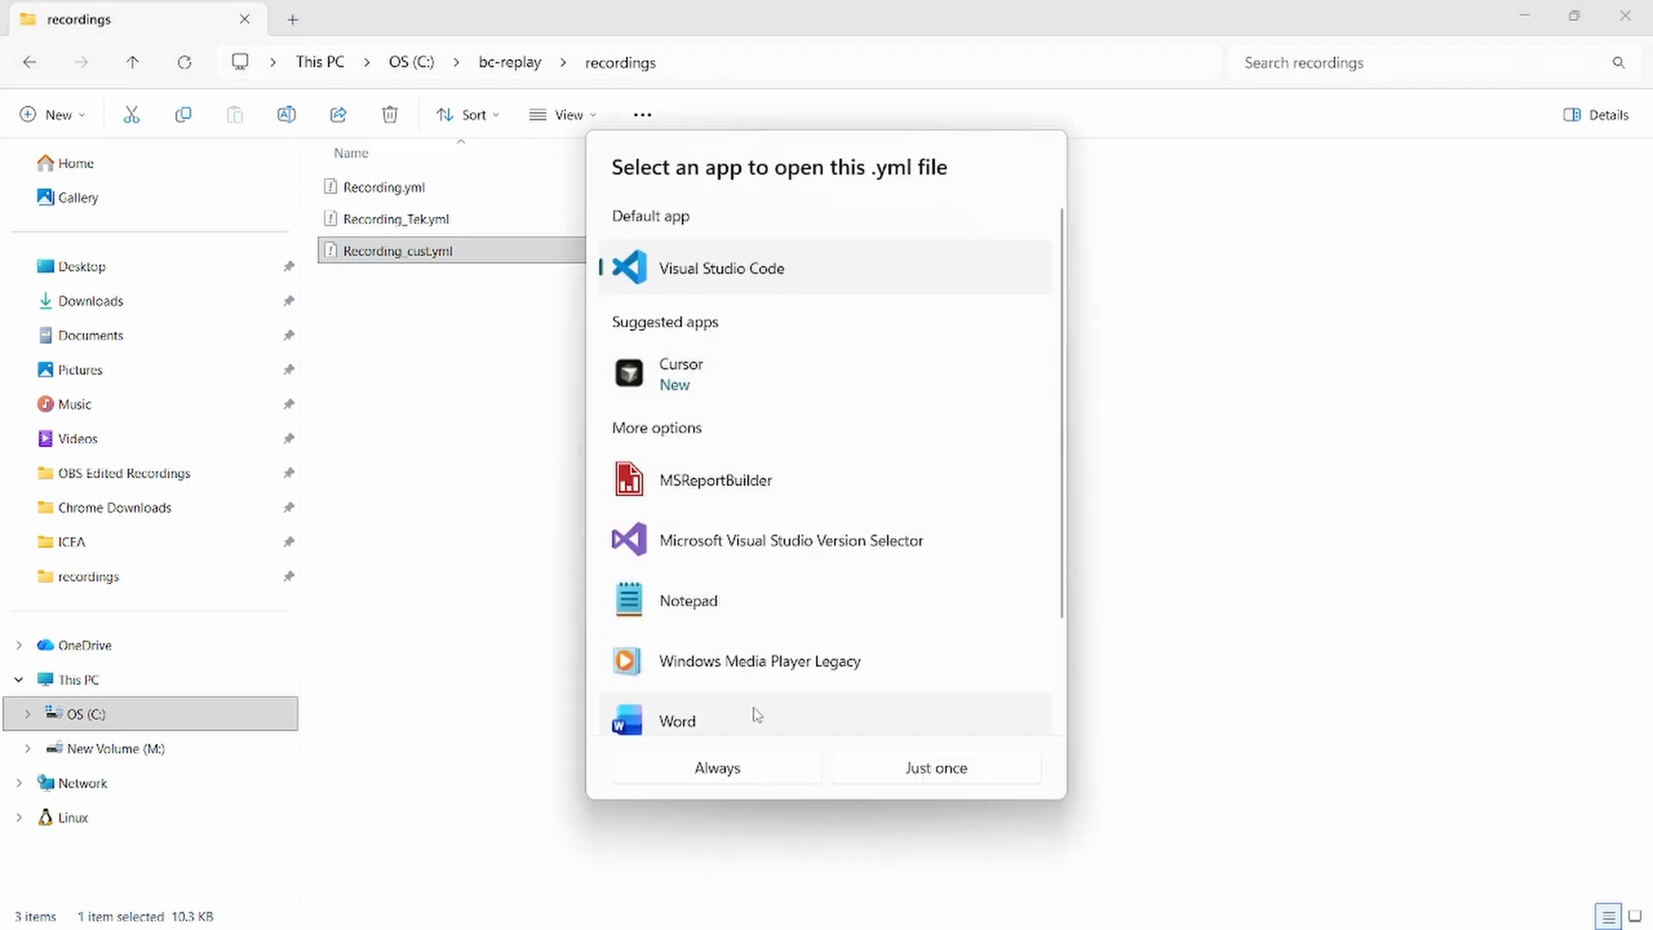
click(947, 772)
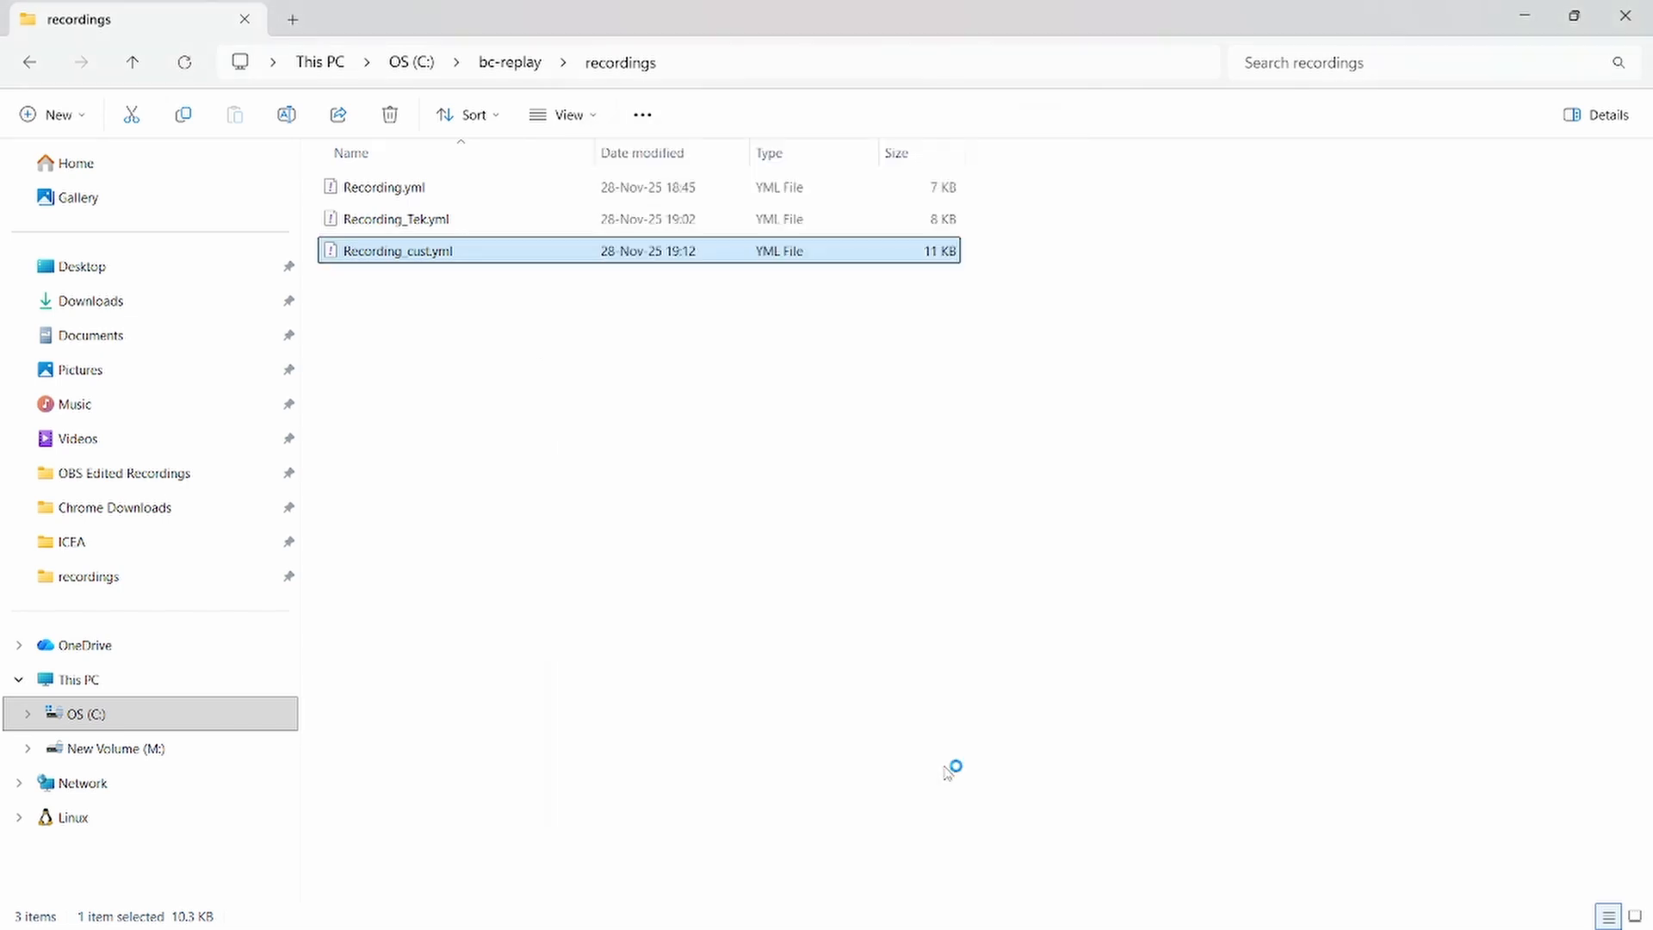
Examine the beginning of Recording_cust.yml: its name, description and start profile, and the Customer List and template selection steps
scroll(762, 550, down, 2)
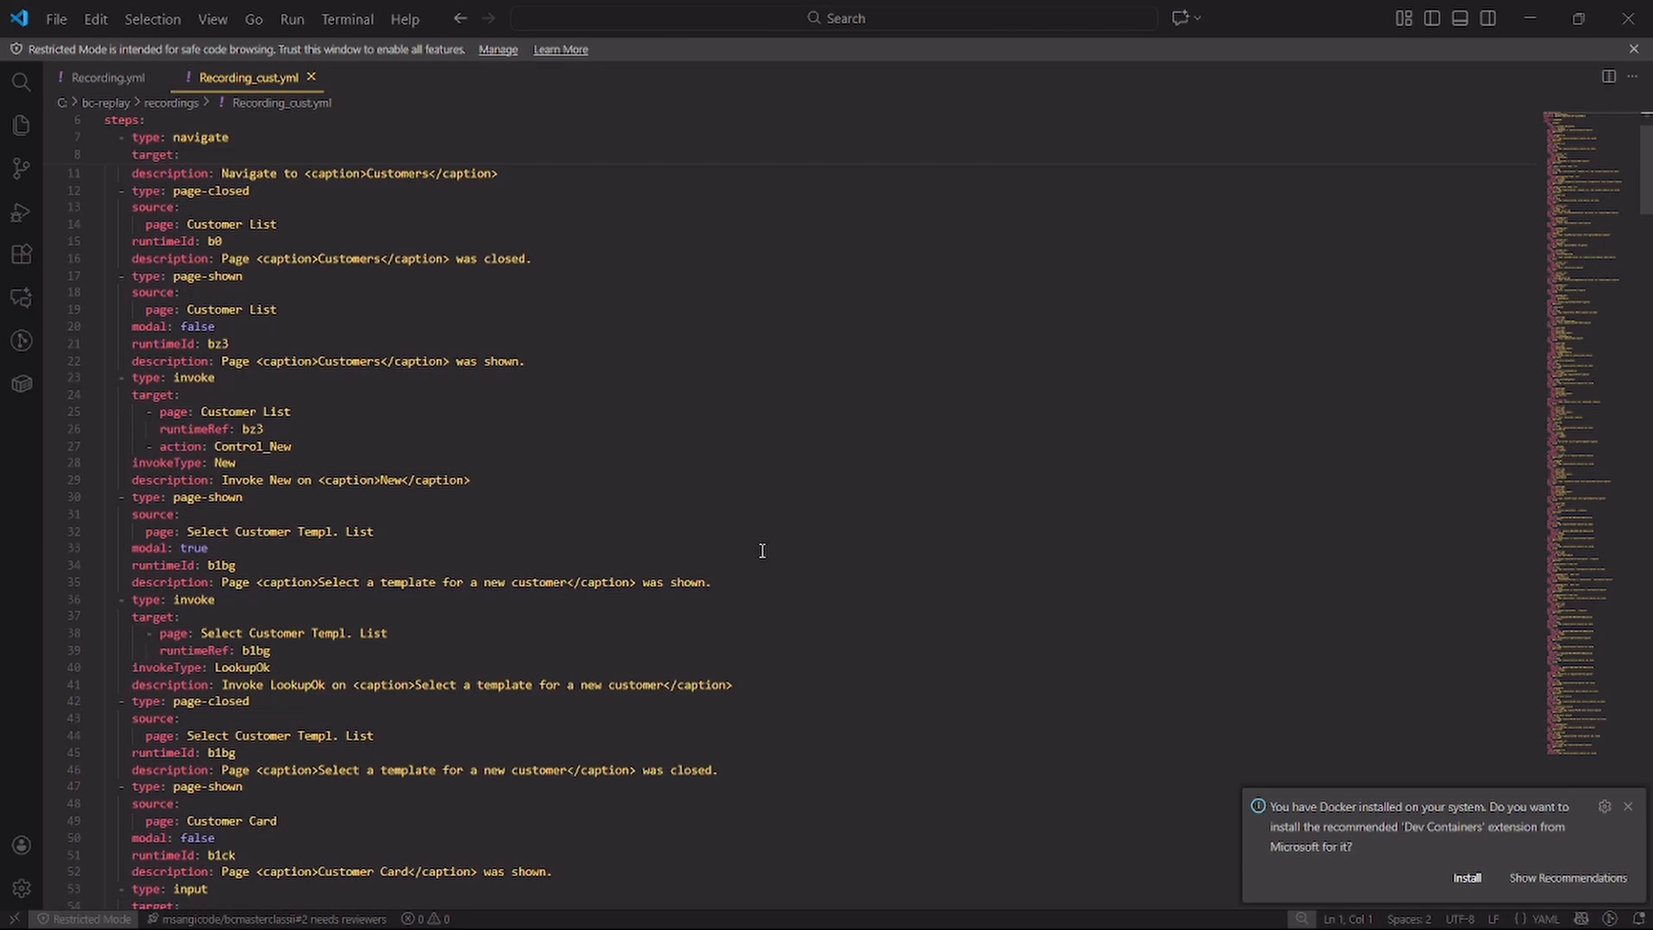
scroll(761, 550, down, 2)
scroll(762, 550, up, 6)
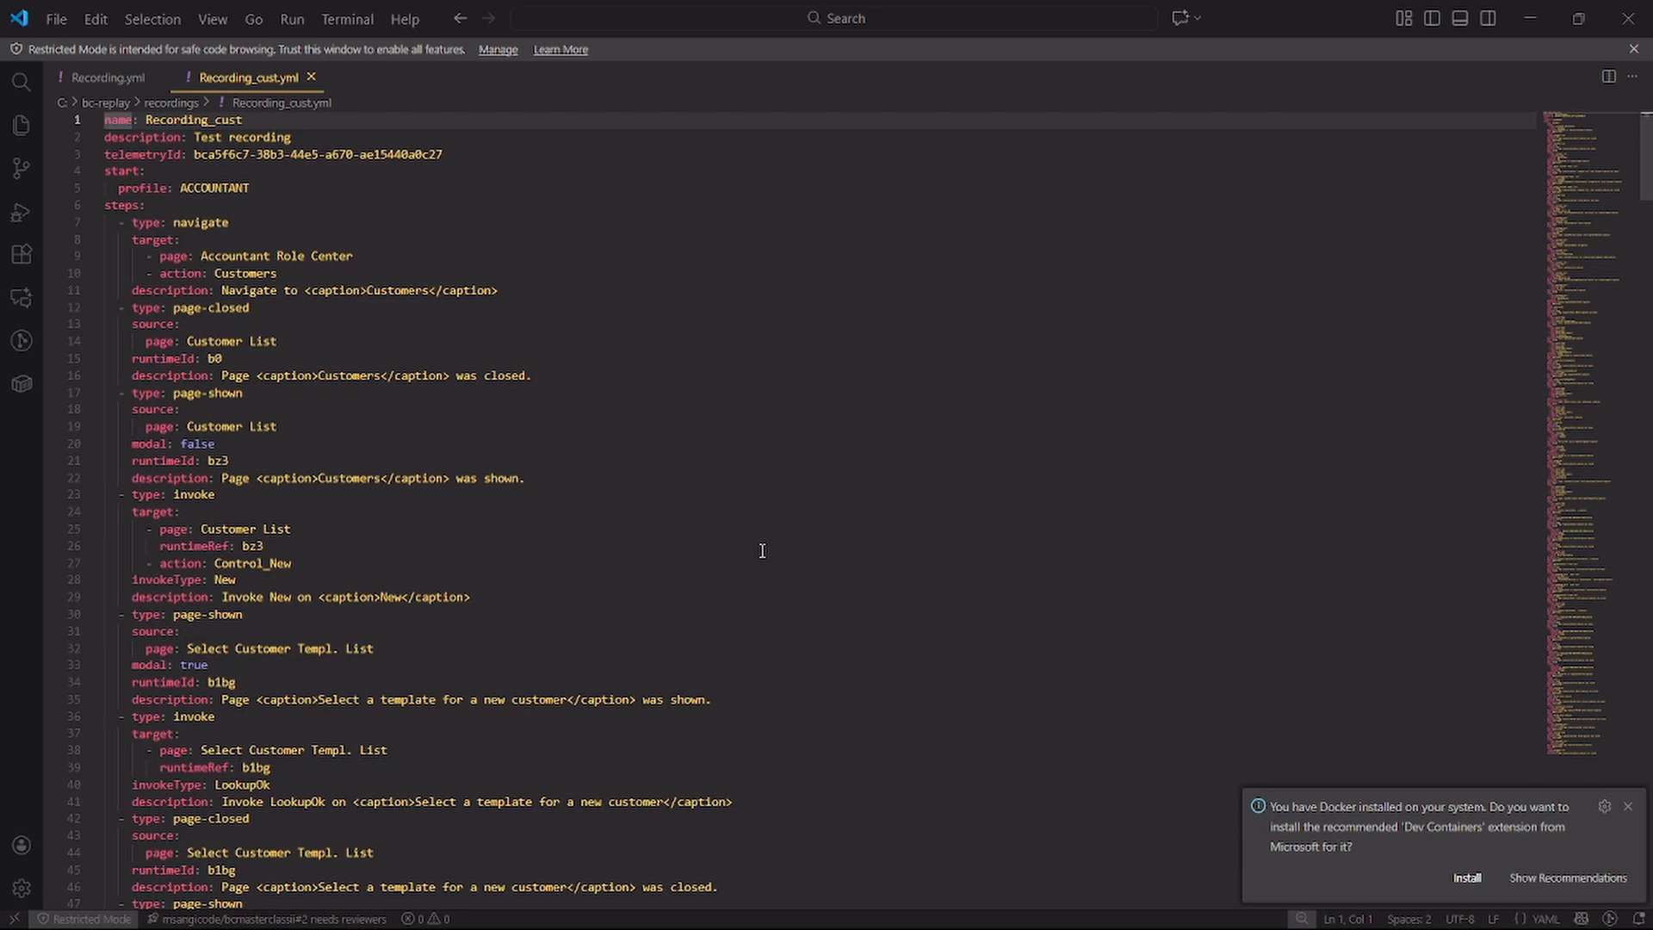
scroll(762, 550, down, 3)
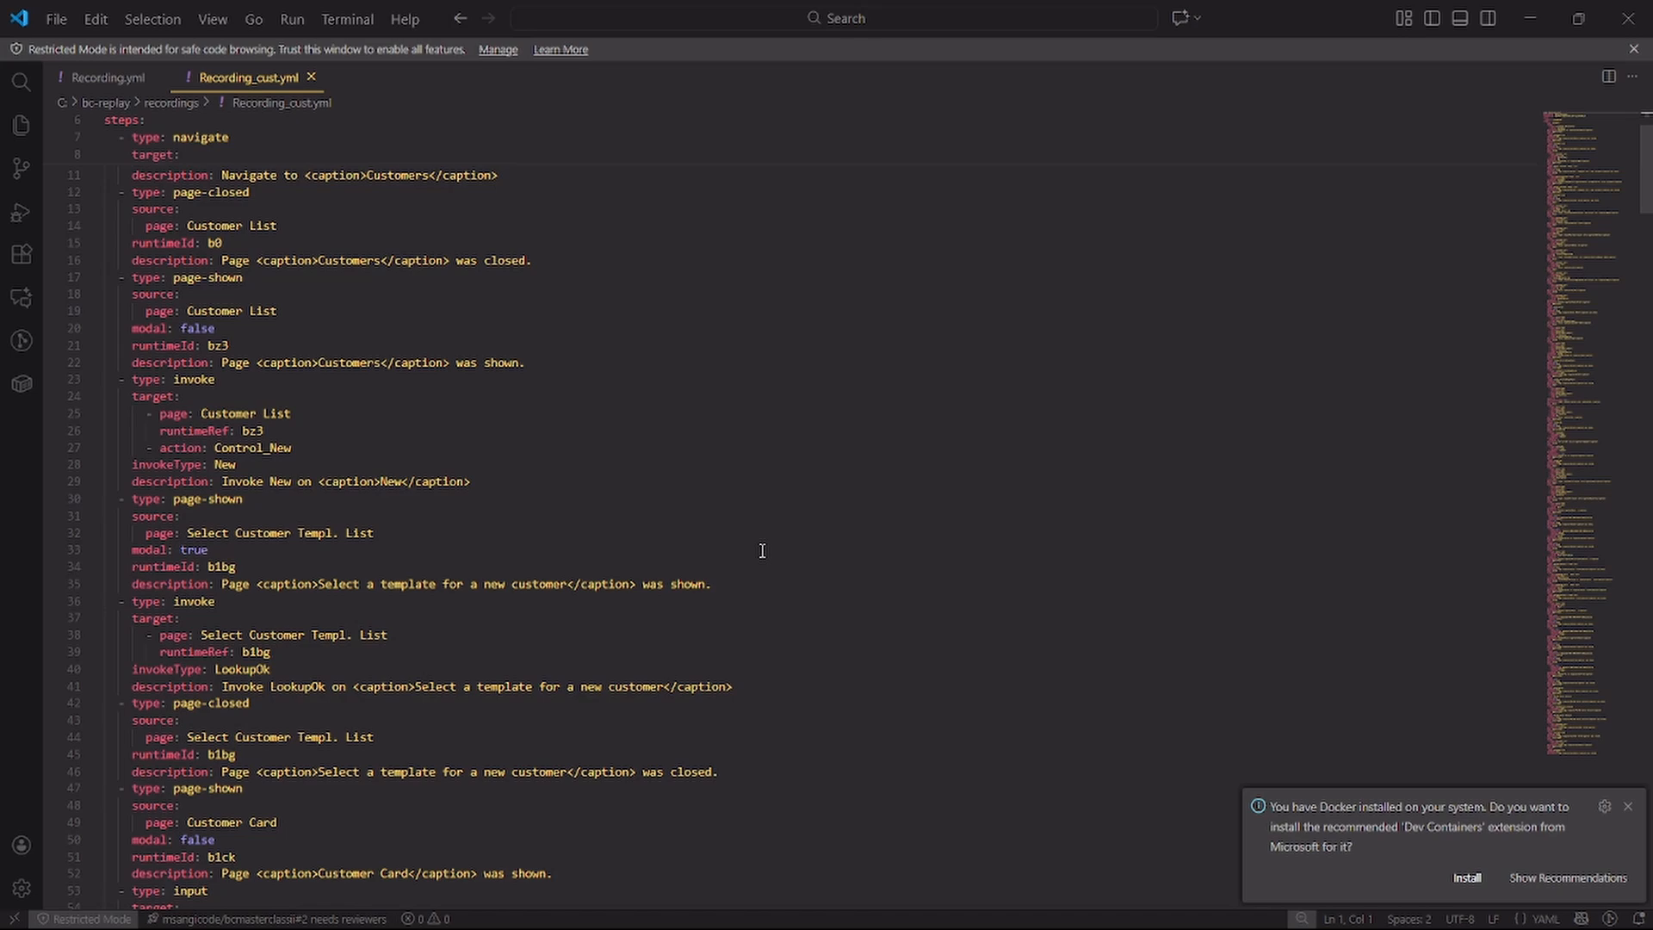
scroll(762, 550, up, 4)
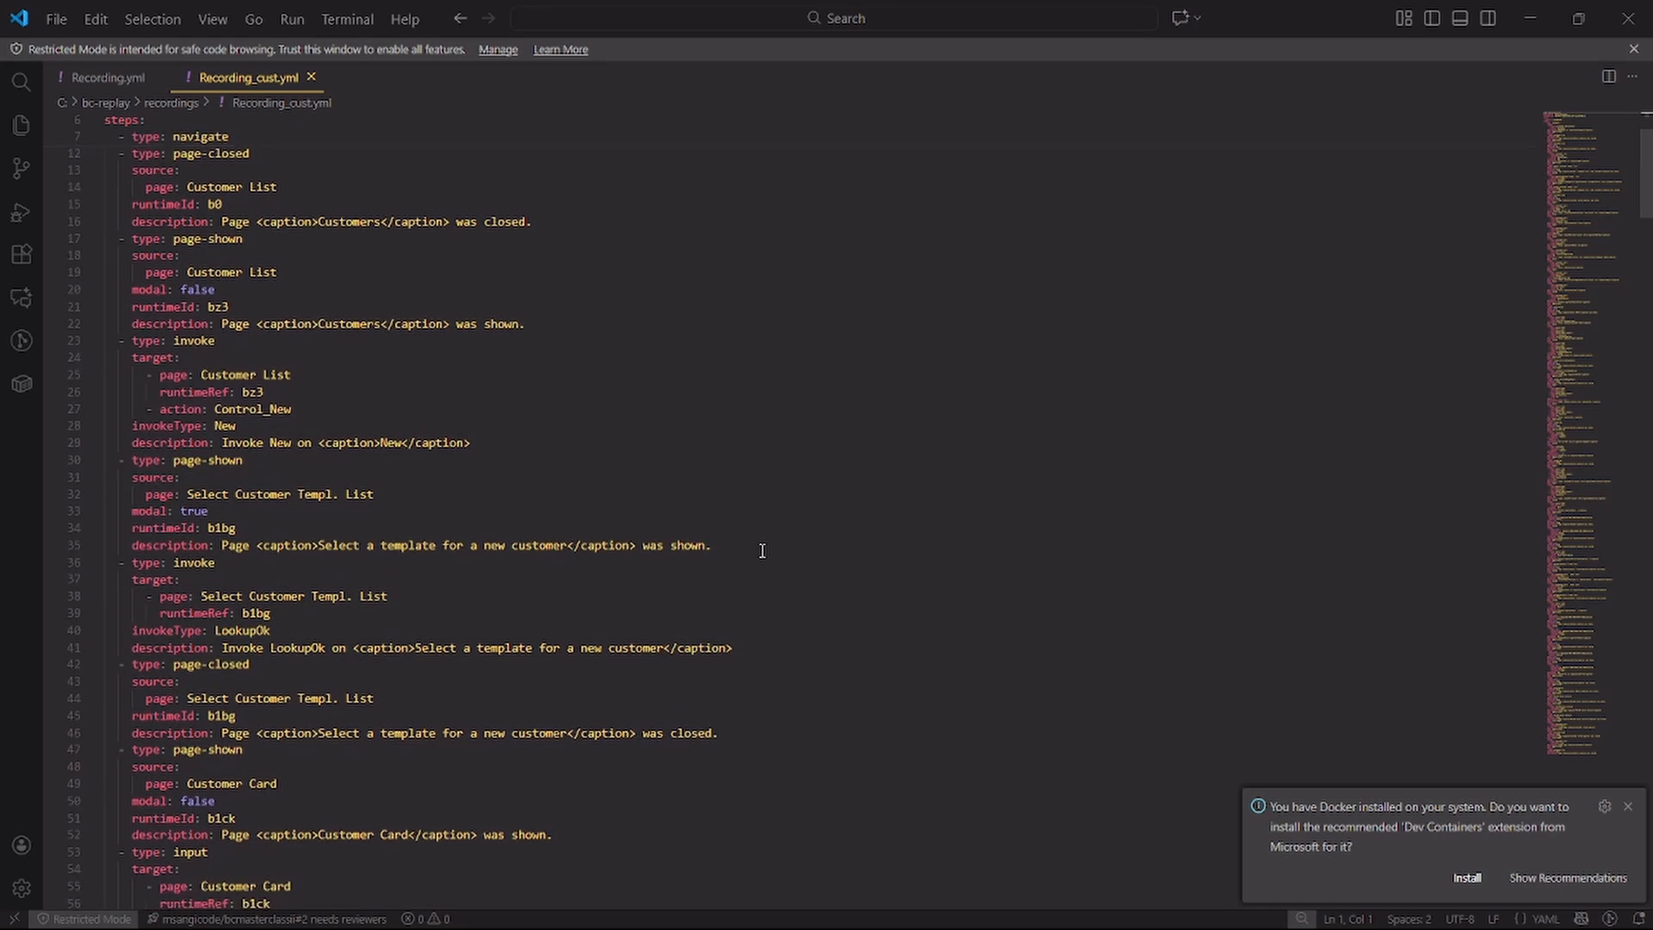
scroll(761, 550, down, 1)
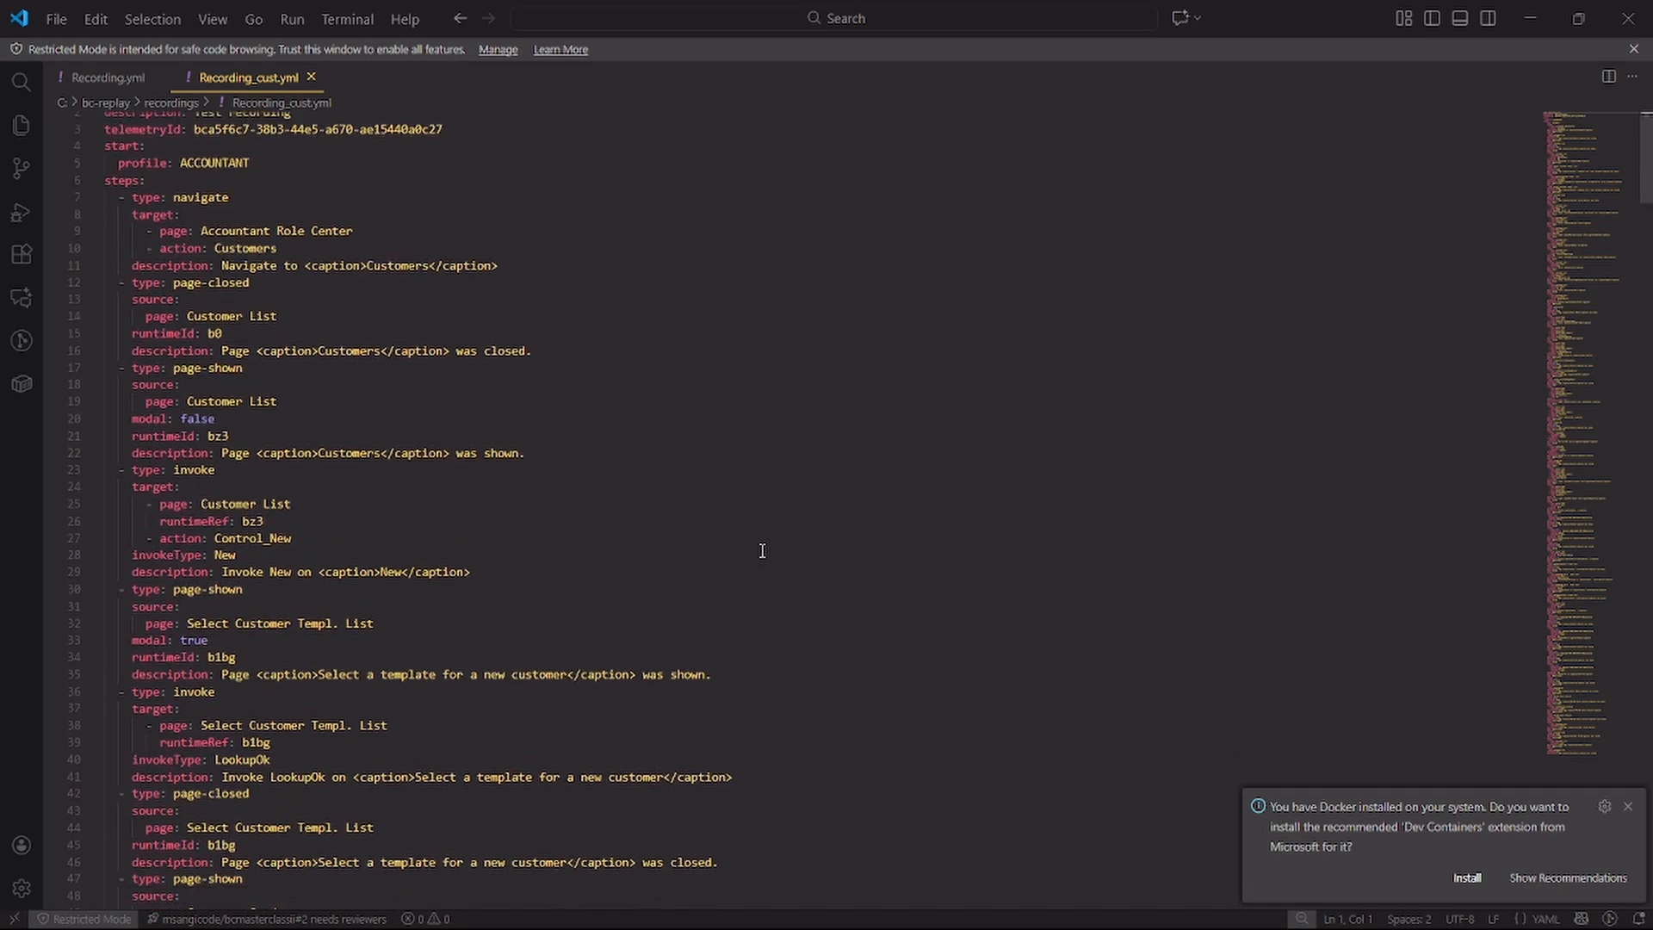
scroll(761, 550, down, 2)
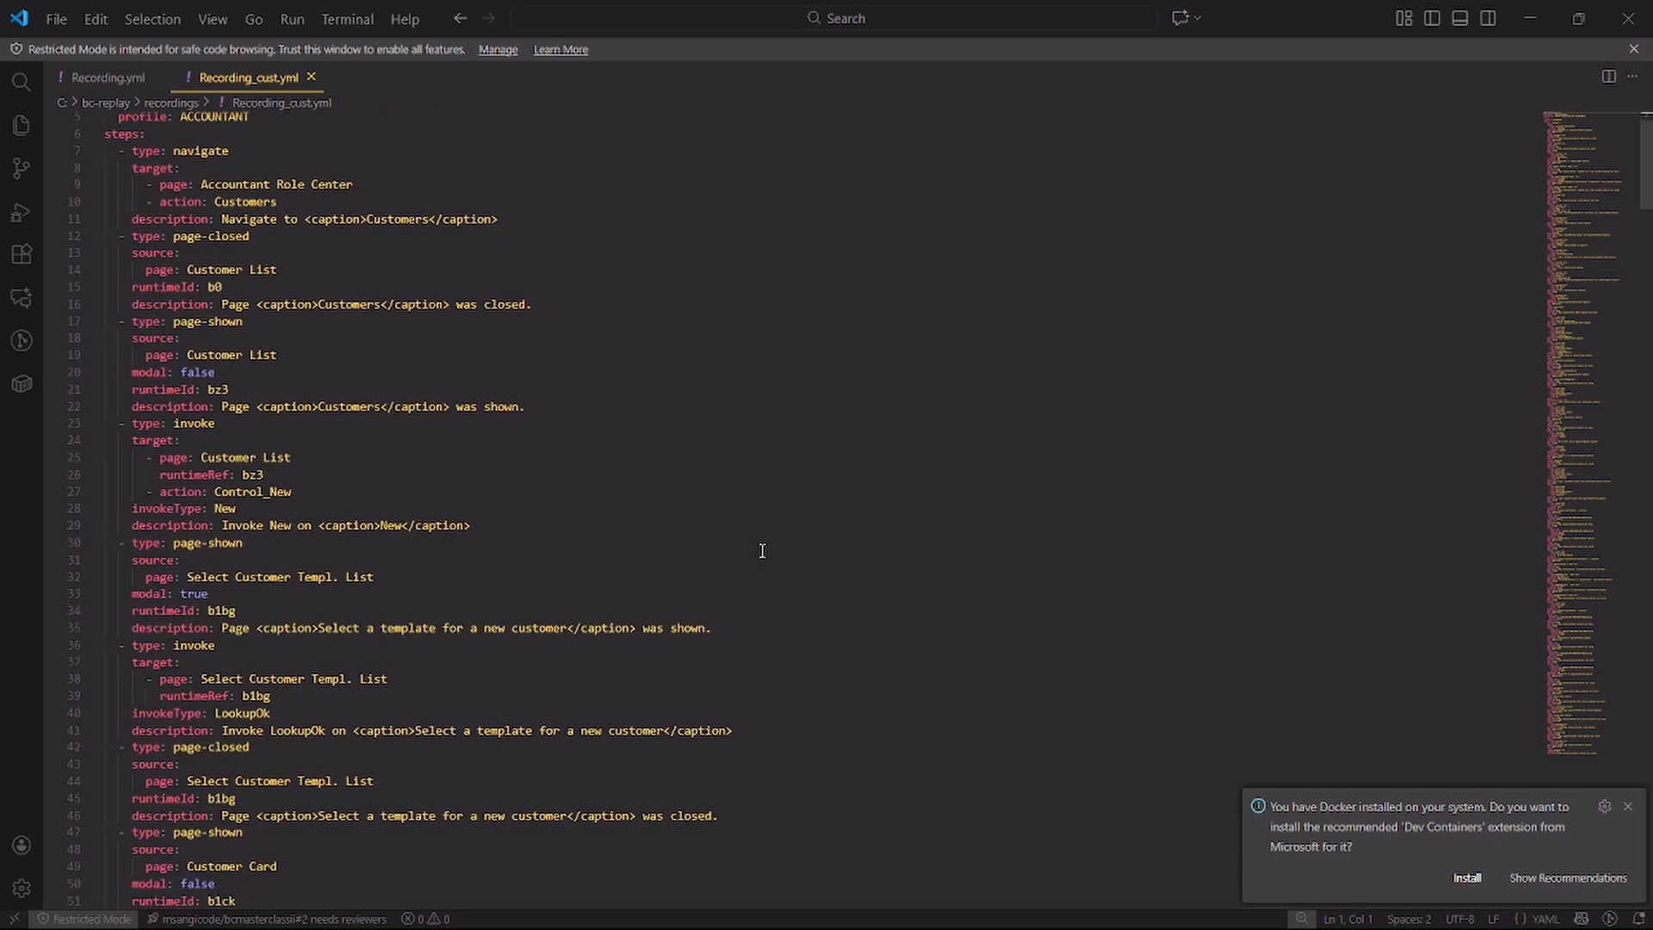
scroll(761, 550, down, 1)
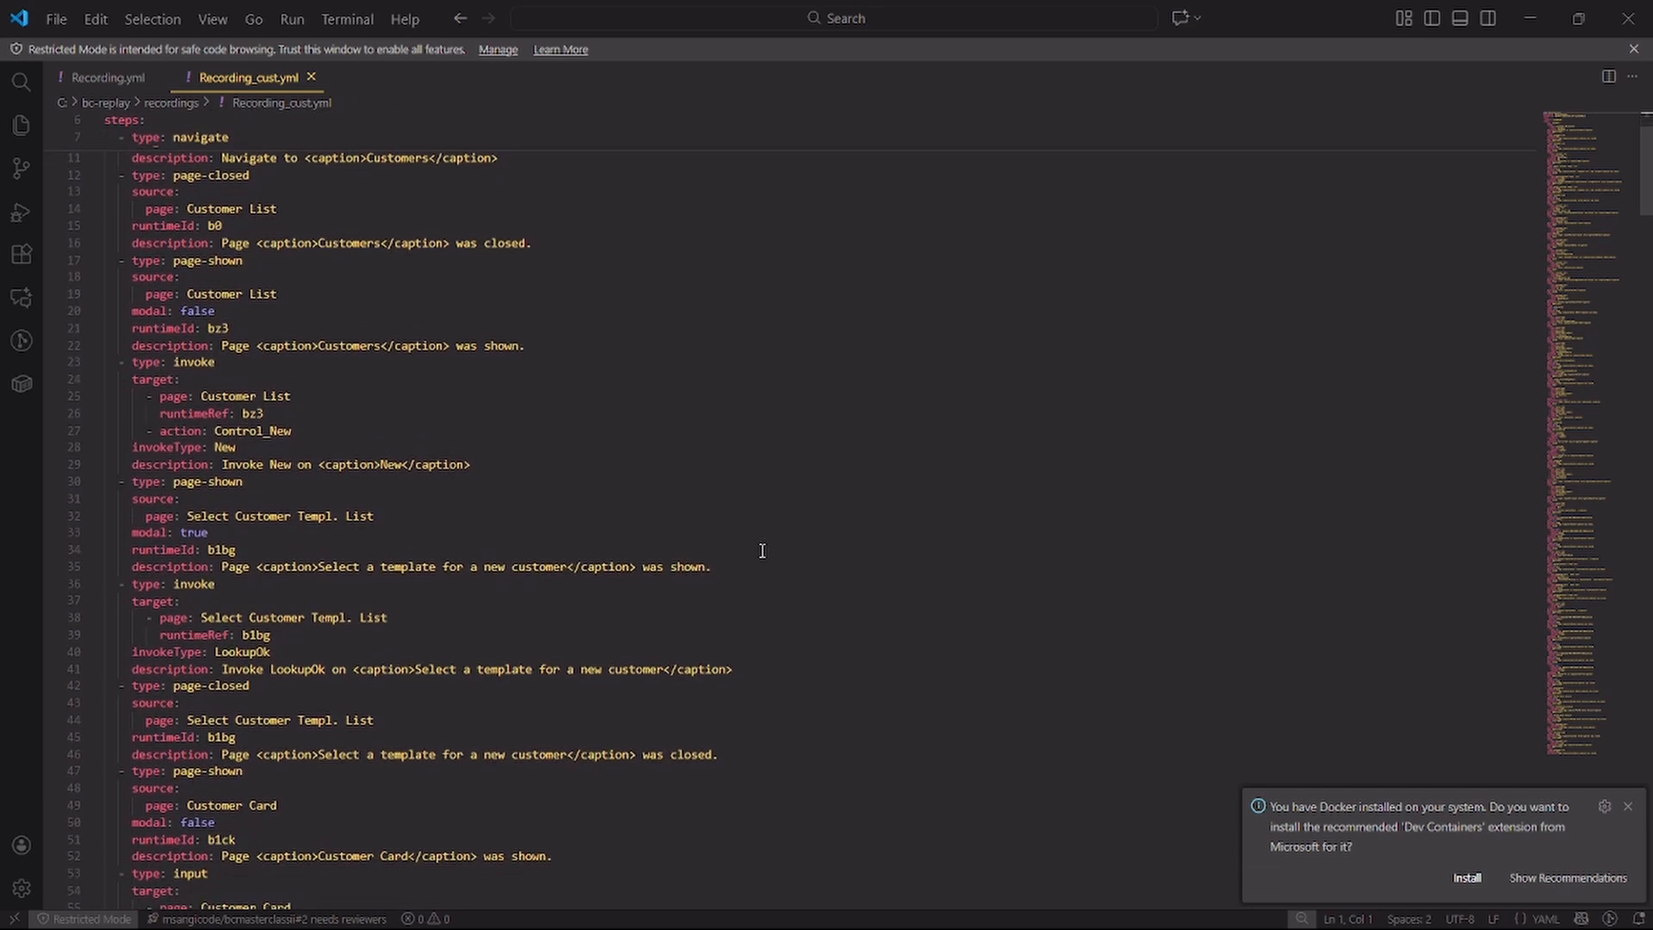
scroll(762, 550, down, 5)
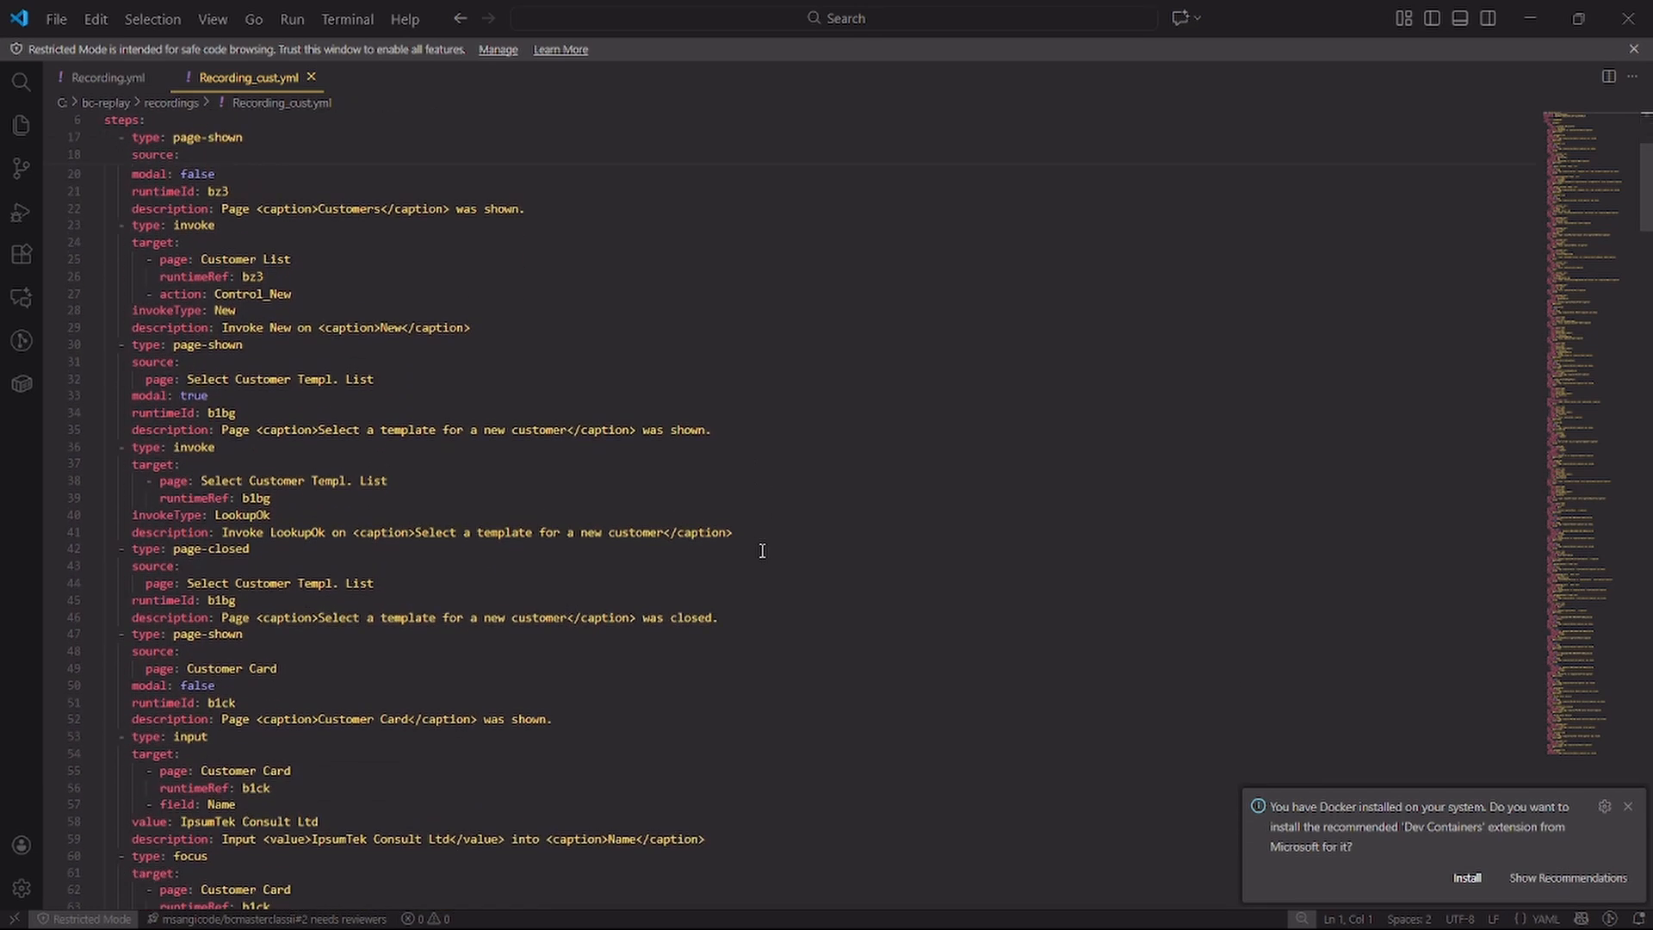
Read through the rest of the YAML steps, from the Customer Card inputs through the sales order and posting to the file's end
scroll(762, 550, down, 12)
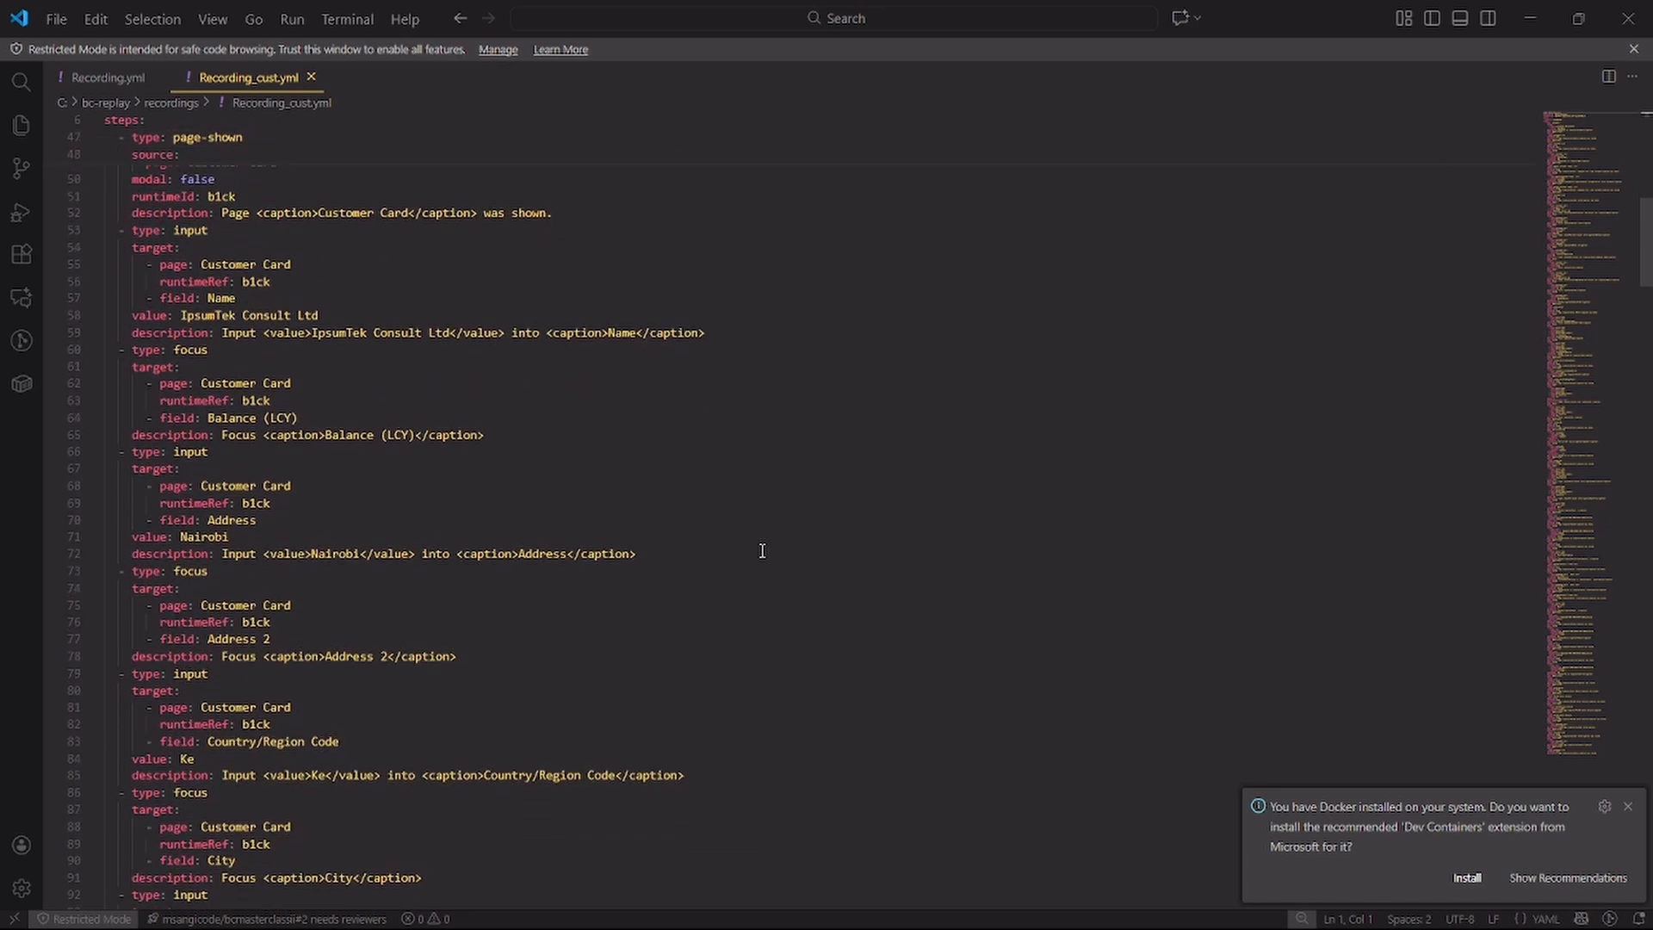
scroll(762, 550, down, 1)
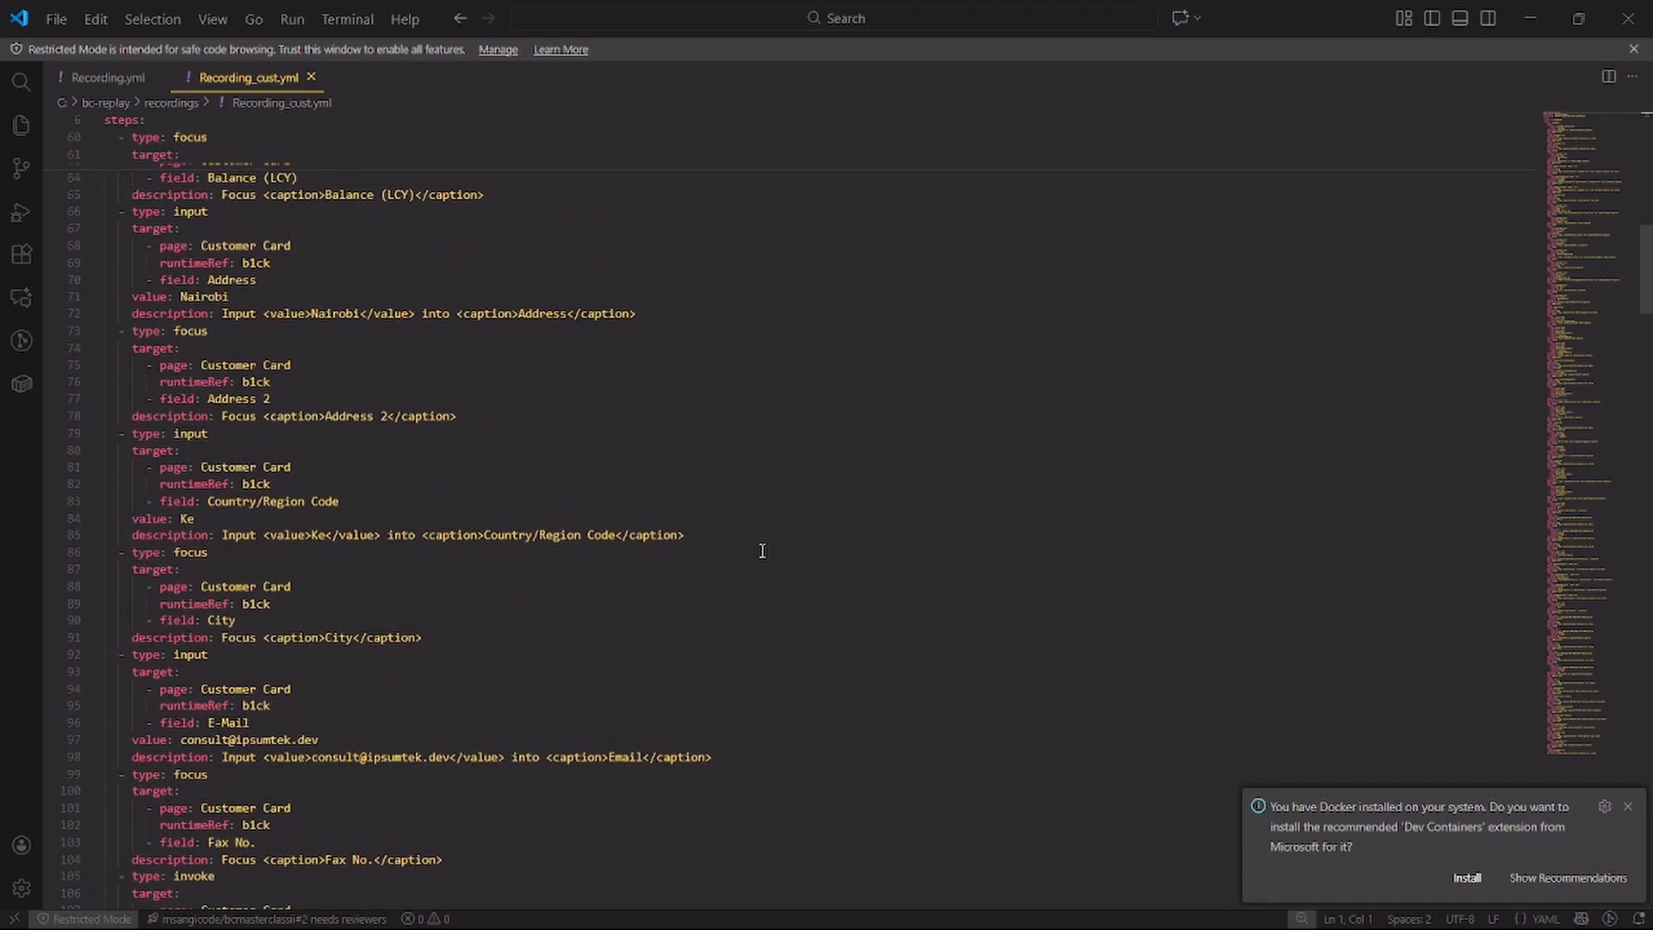
scroll(762, 550, down, 10)
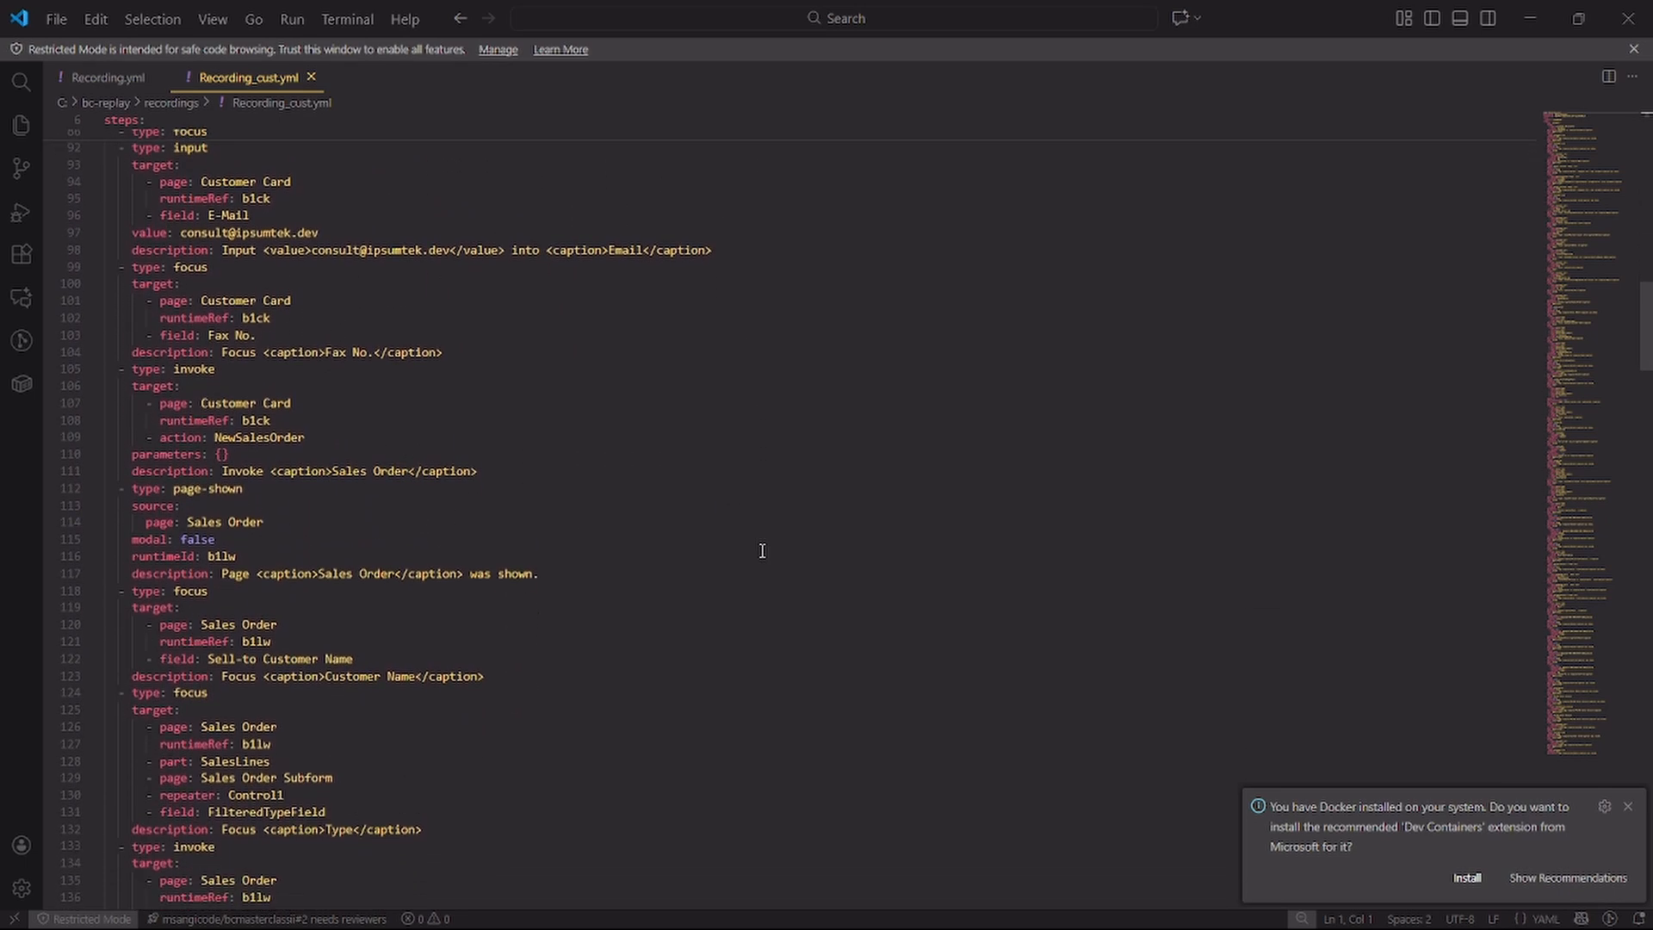
scroll(761, 550, down, 1)
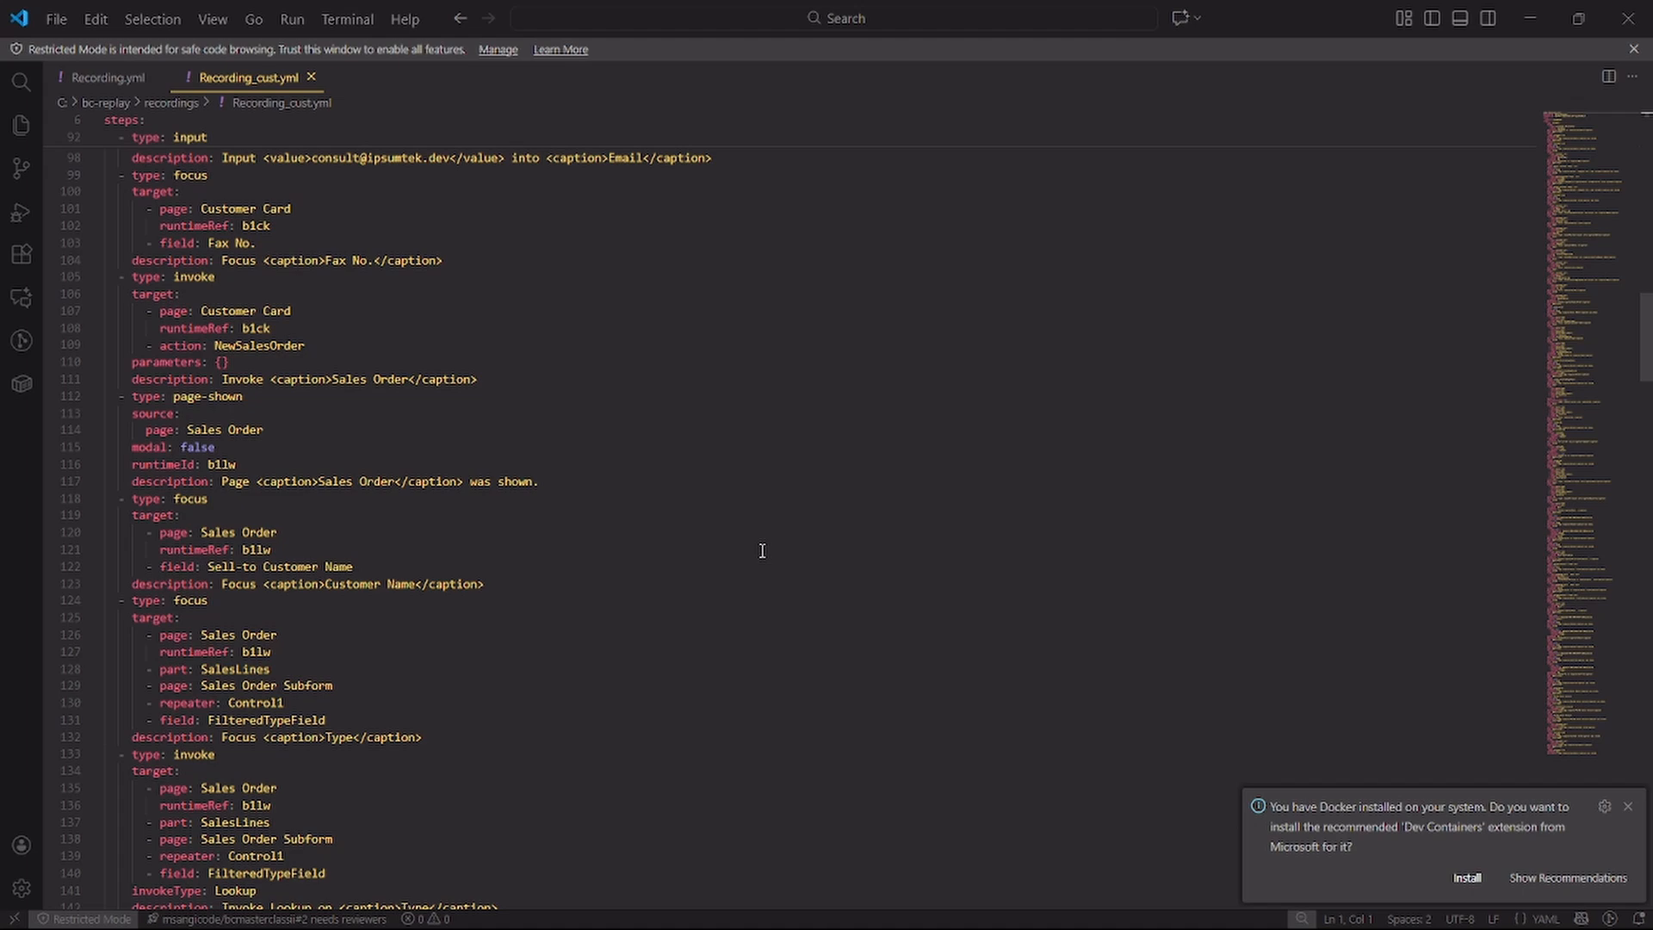
scroll(762, 550, down, 20)
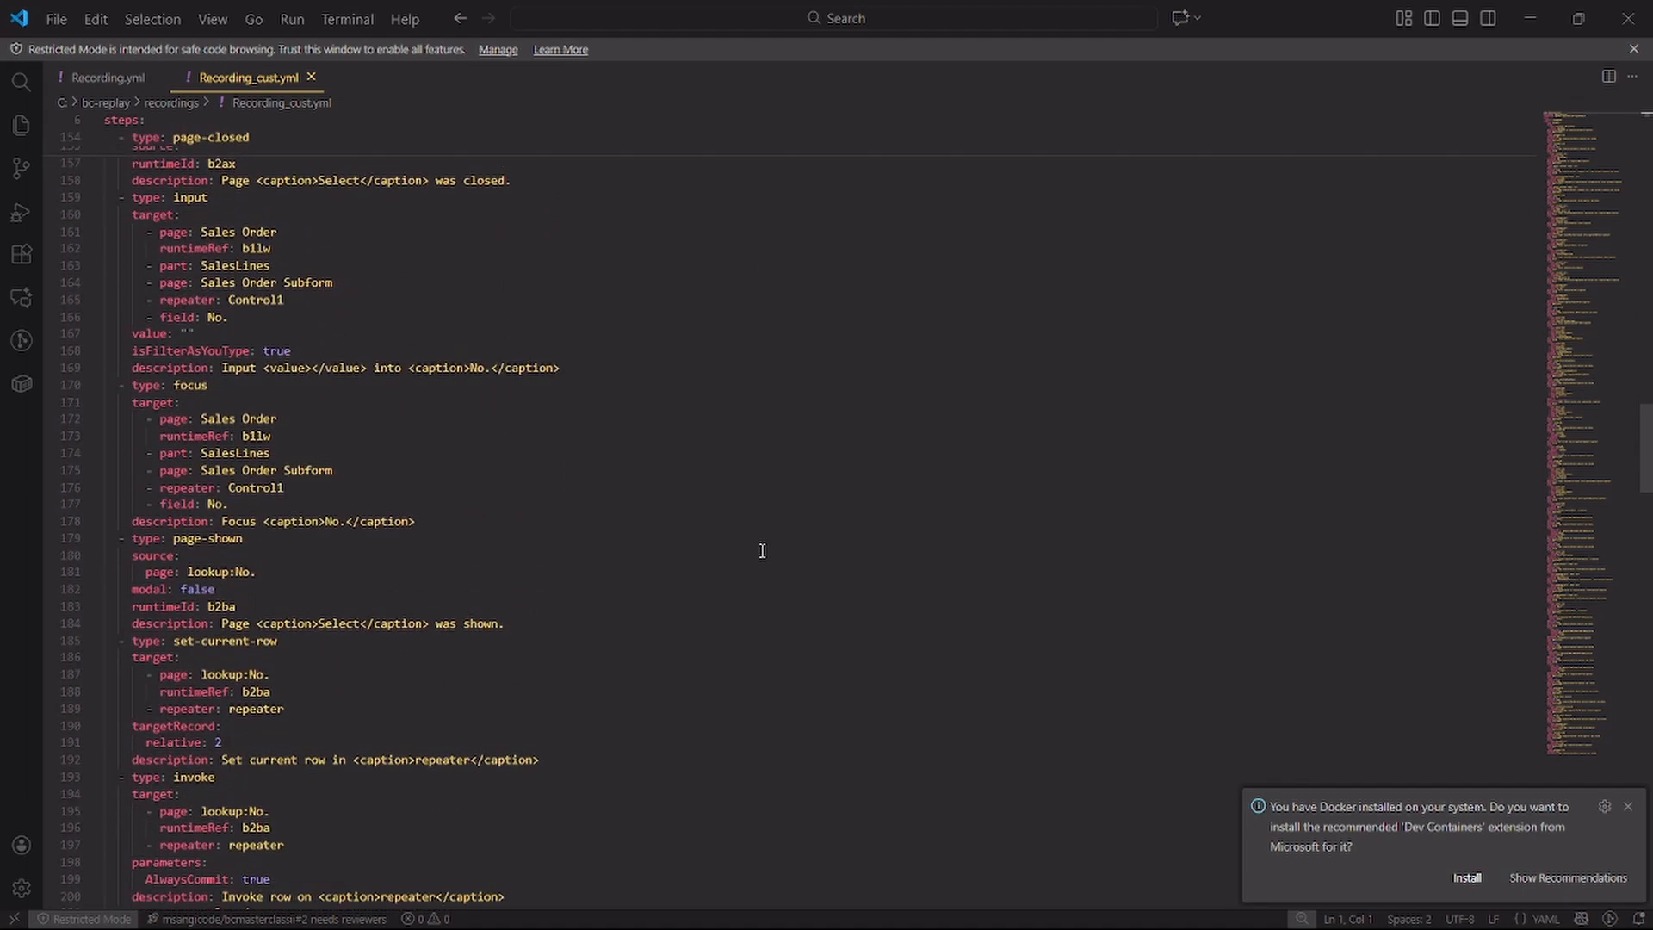
scroll(761, 550, down, 7)
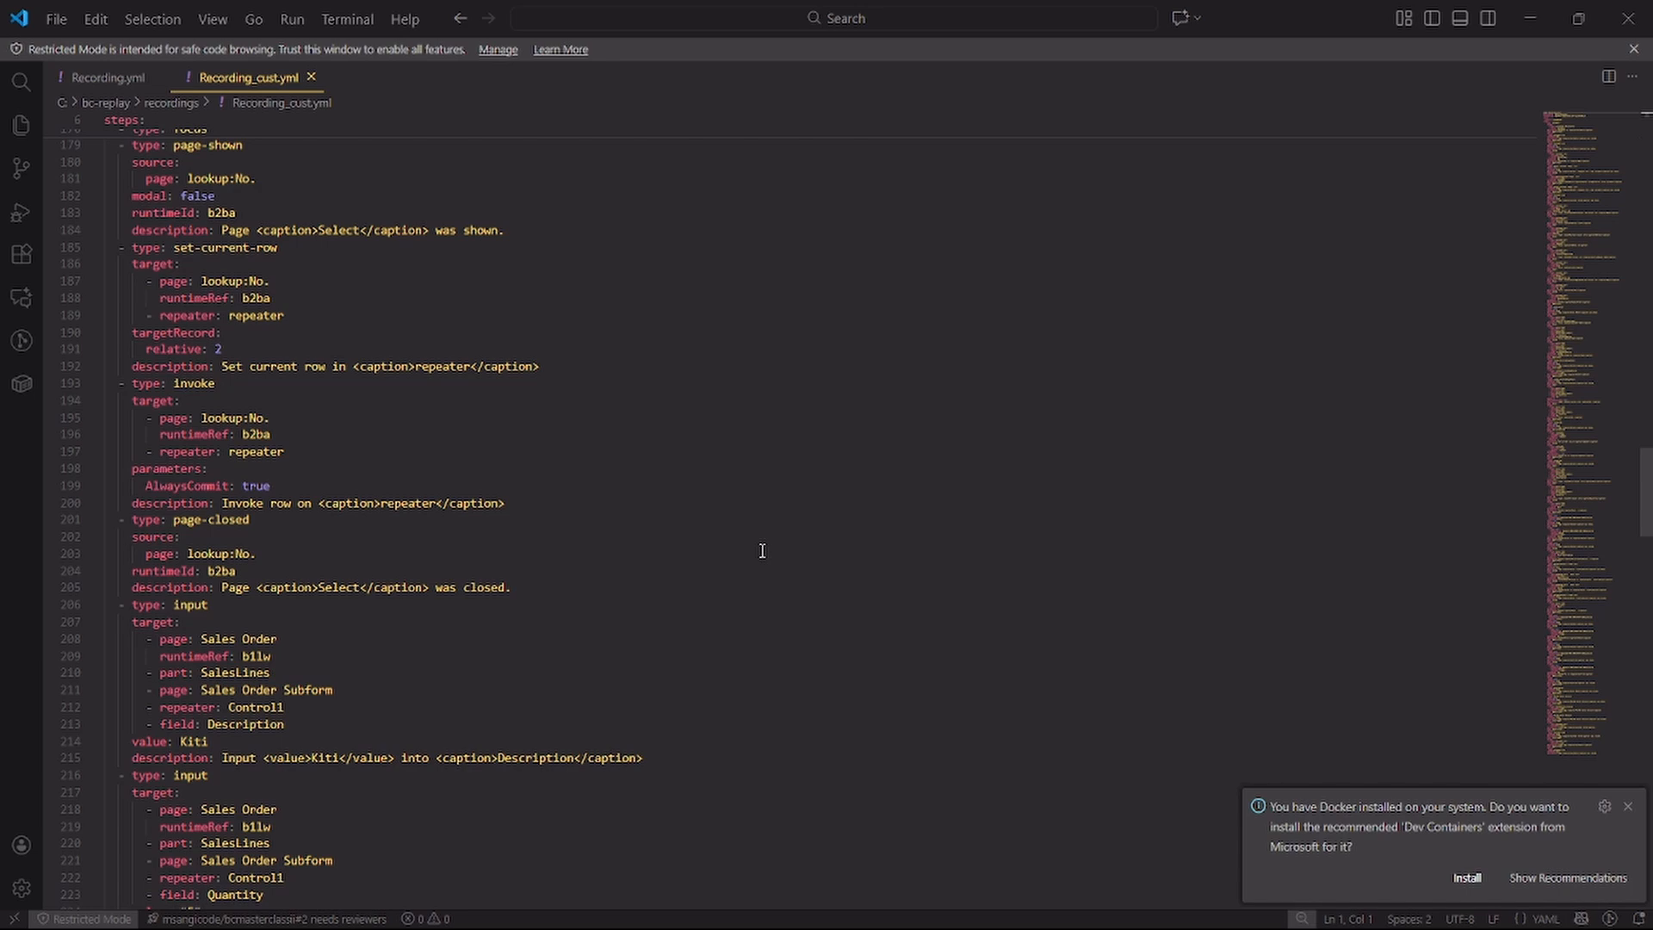
scroll(762, 550, down, 14)
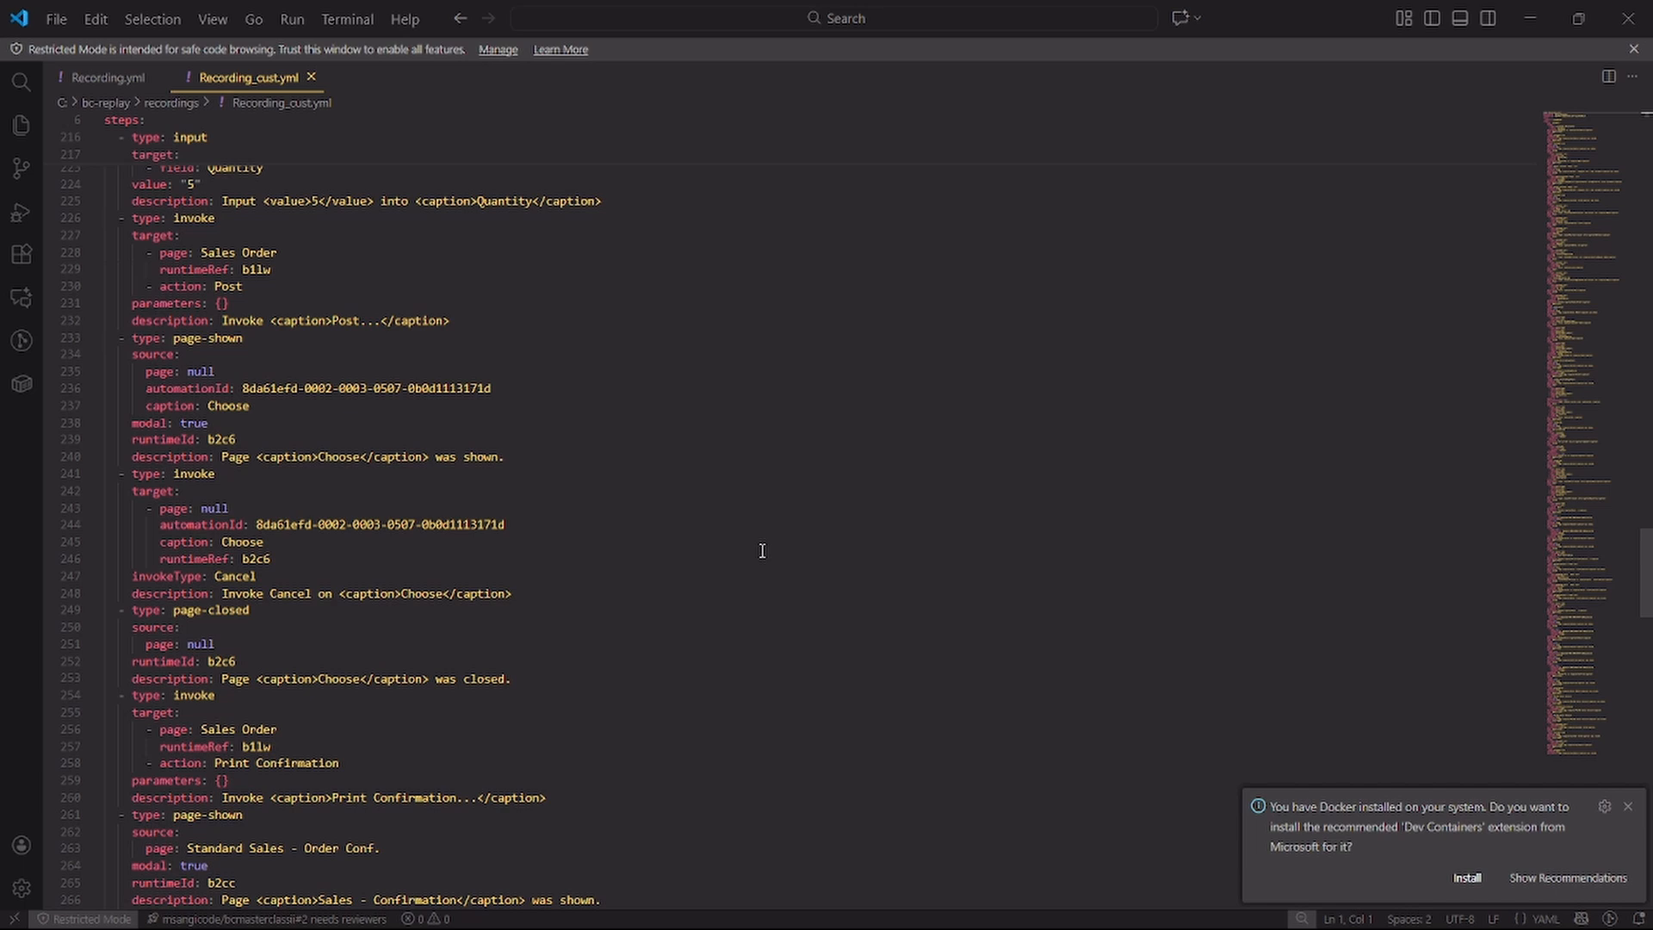
scroll(761, 550, down, 20)
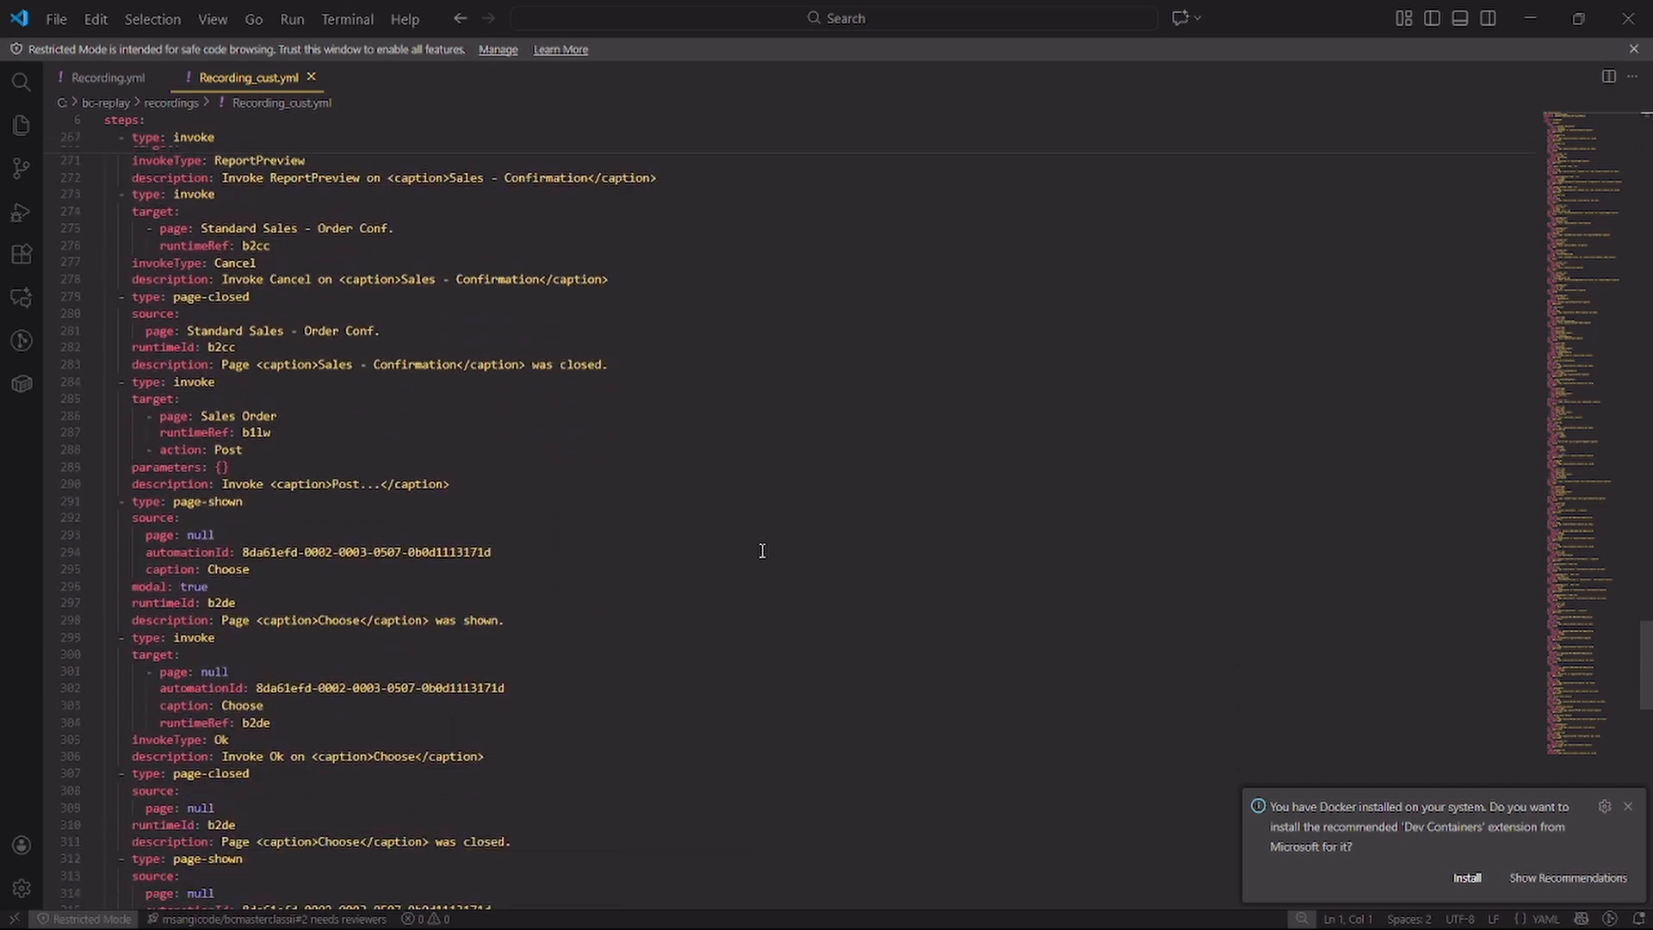
scroll(762, 550, down, 20)
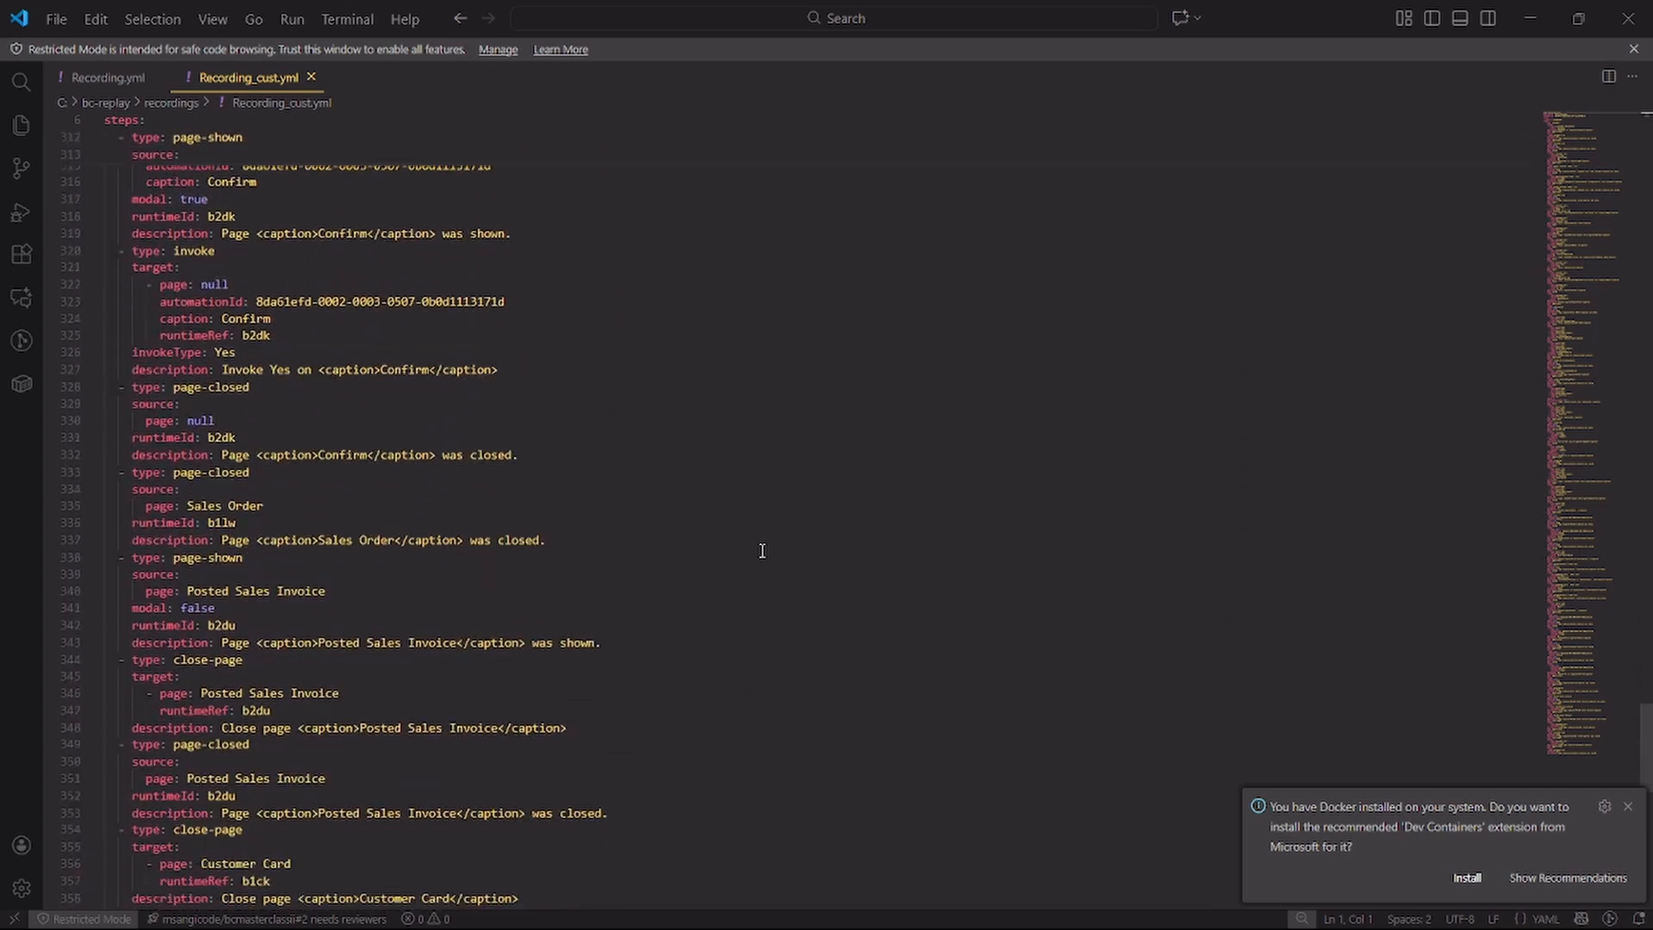
scroll(762, 550, up, 2)
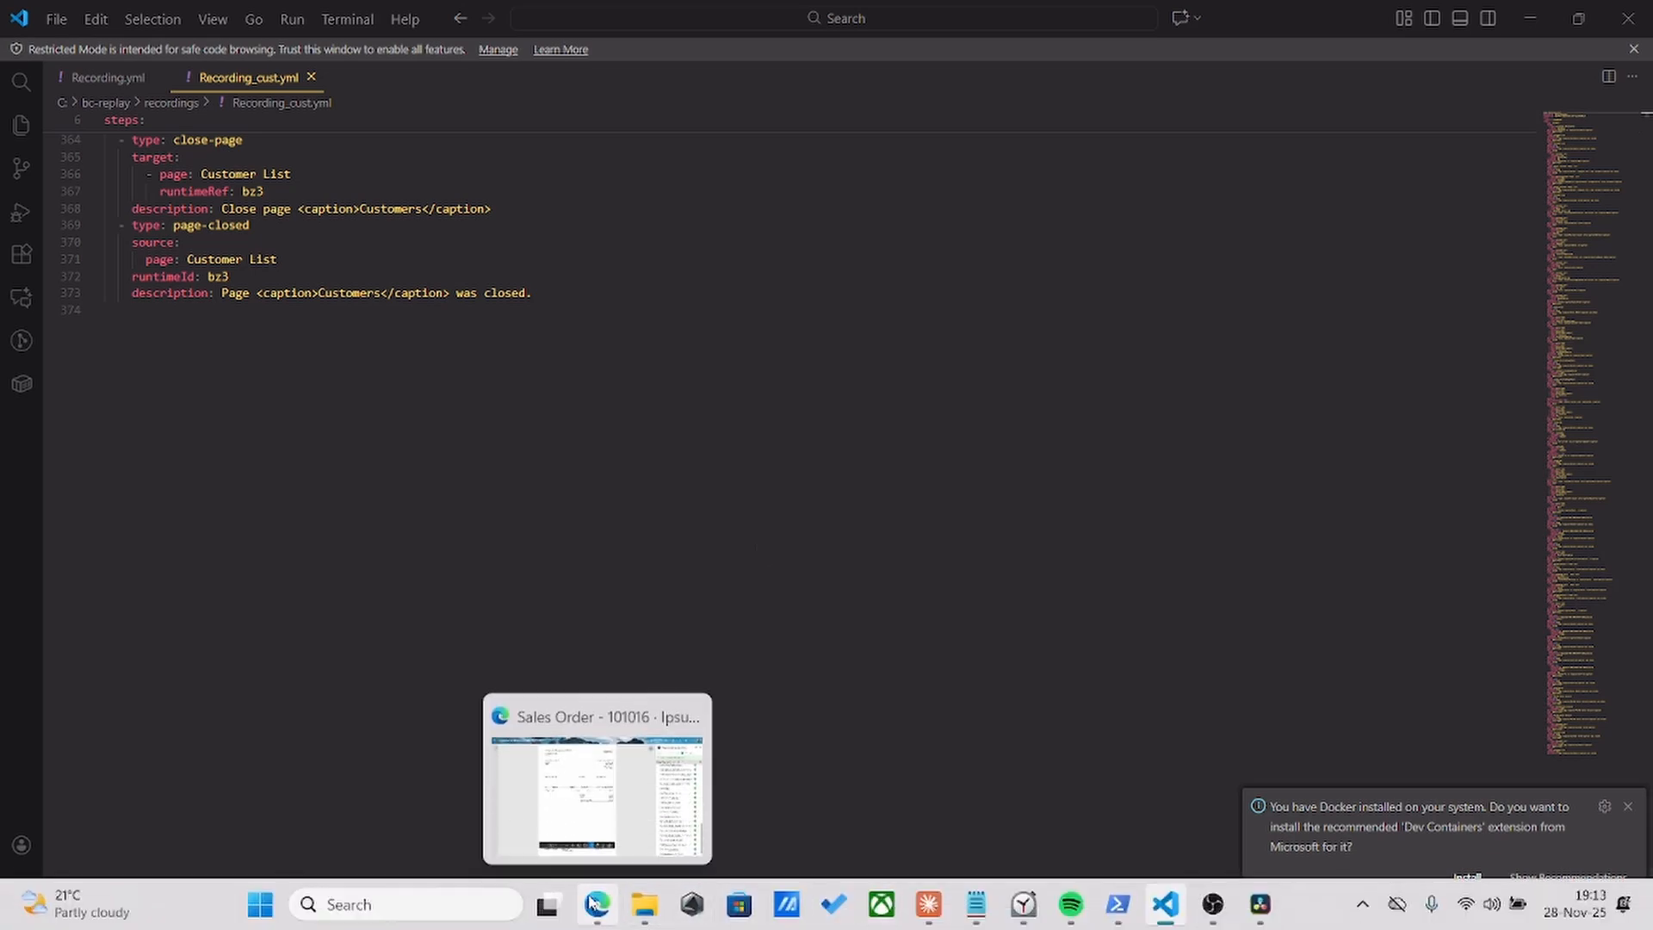
Switch back to the Business Central browser window with the sales order and Page Scripting pane
click(593, 904)
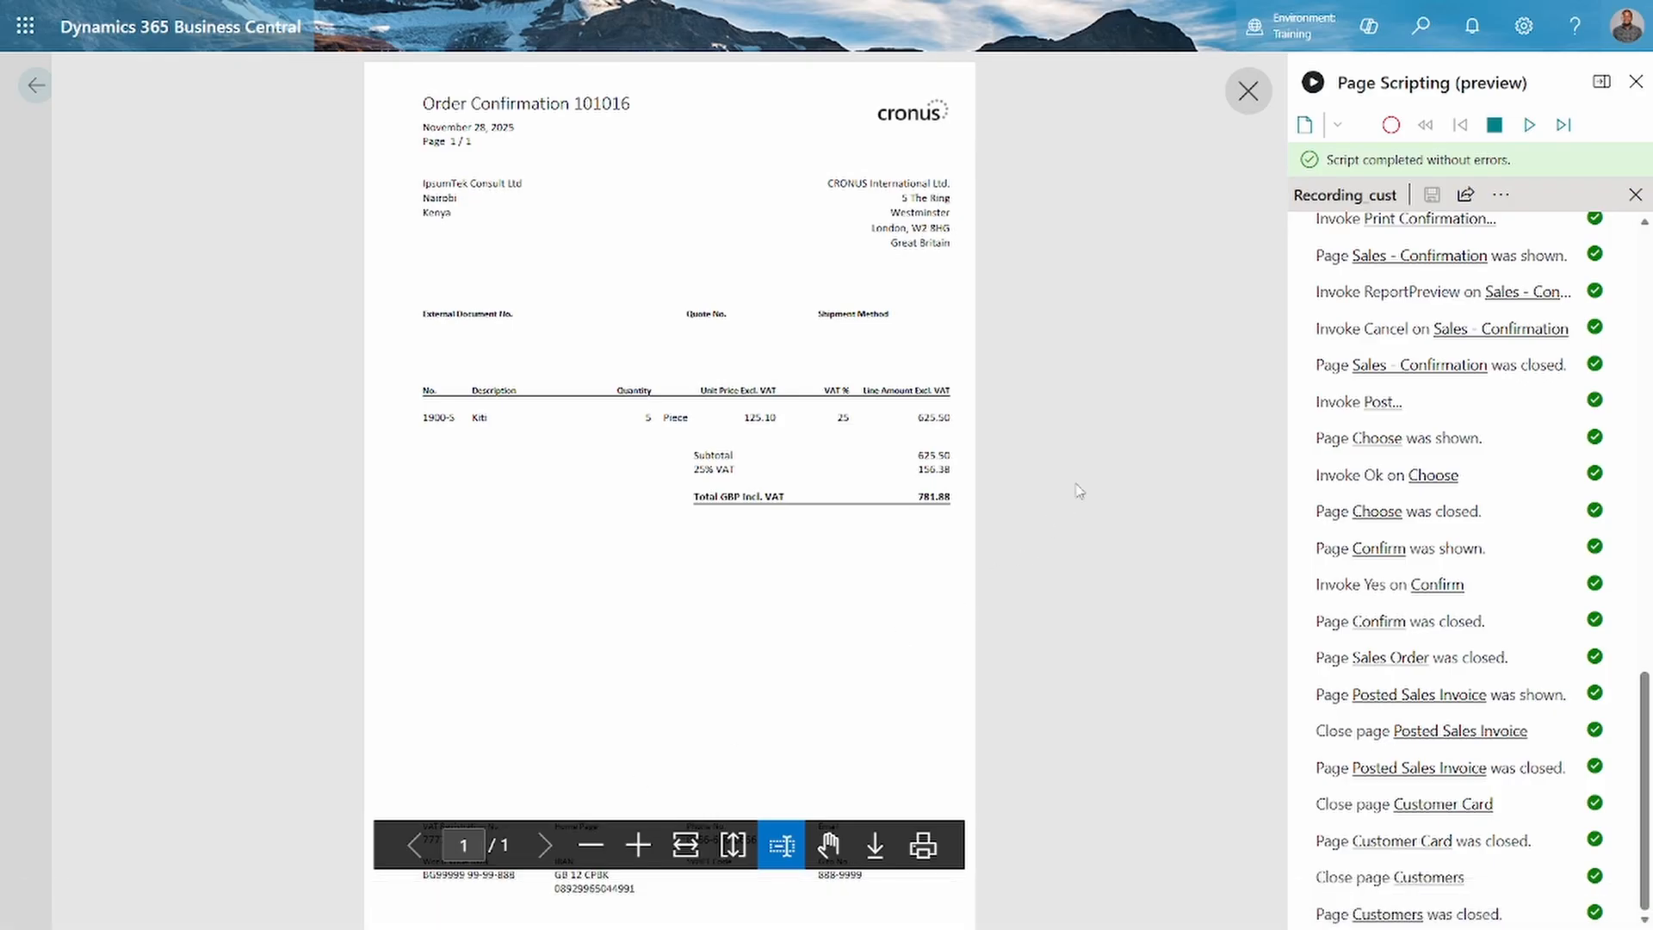